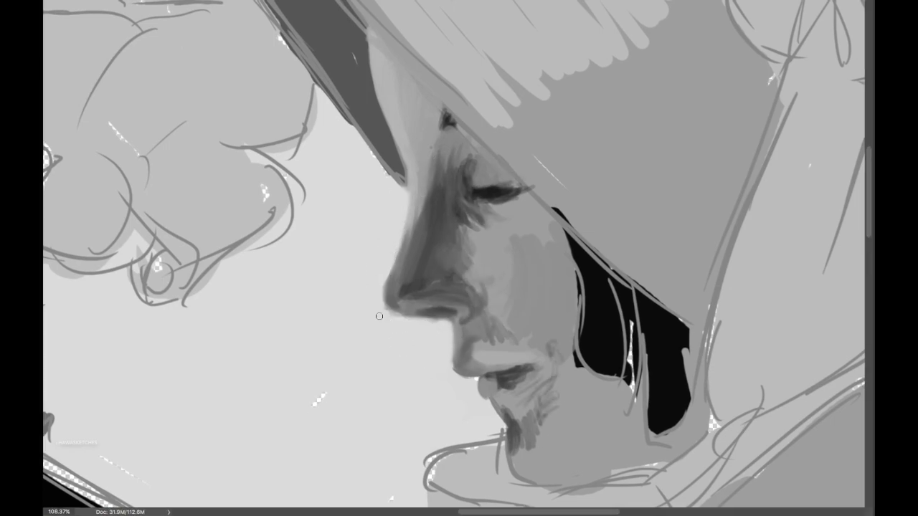
Step: Shade the stubble under the lip, the jaw, neck, nose and cheek, and darken the eyelid line
{"action": "left_click_drag", "start_coordinate": [476, 295], "coordinate": [505, 409]}
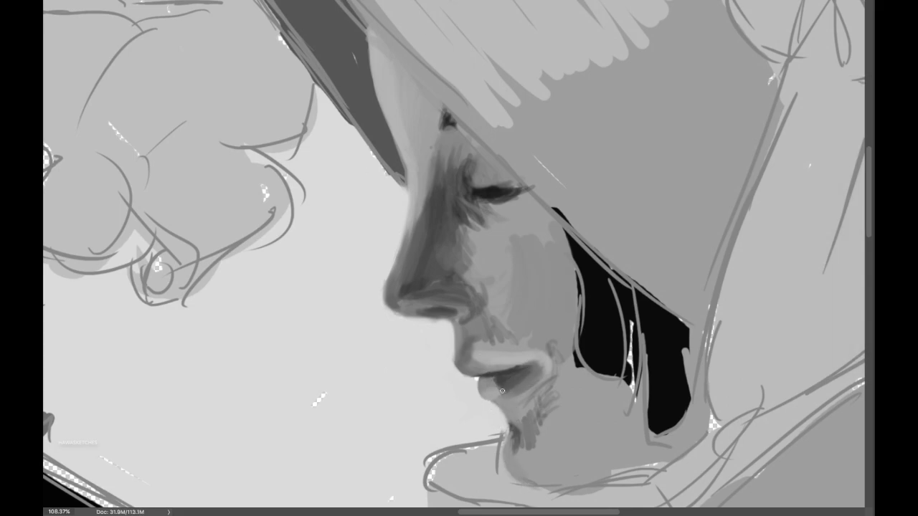
{"action": "mouse_move", "coordinate": [514, 467]}
{"action": "left_mouse_down"}
{"action": "mouse_move", "coordinate": [631, 402]}
{"action": "mouse_move", "coordinate": [516, 229]}
{"action": "mouse_move", "coordinate": [468, 203]}
{"action": "mouse_move", "coordinate": [413, 237]}
{"action": "mouse_move", "coordinate": [442, 194]}
{"action": "mouse_move", "coordinate": [502, 204]}
{"action": "mouse_move", "coordinate": [488, 158]}
{"action": "left_mouse_up"}
{"action": "left_click", "coordinate": [439, 197], "text": "alt"}
{"action": "left_click_drag", "start_coordinate": [468, 193], "coordinate": [520, 190]}
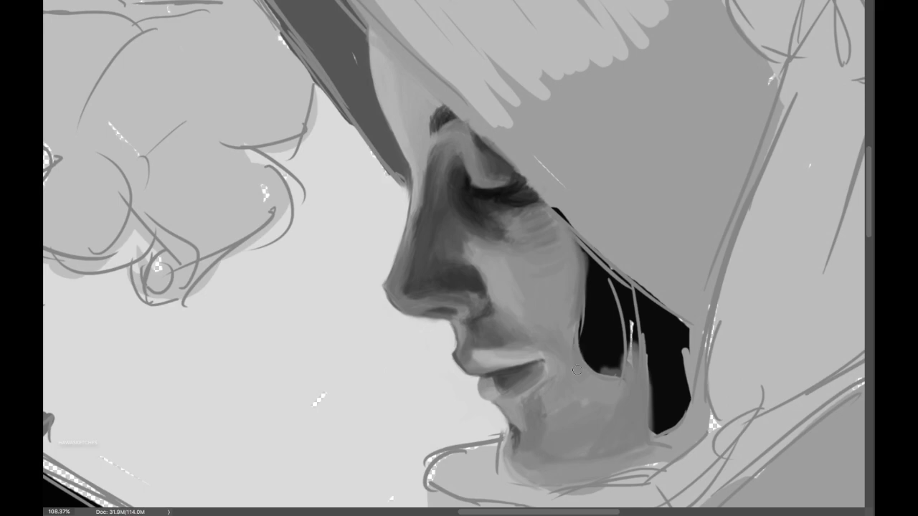
Step: Lighten the cheek and neck to push the dark hair back behind the jaw, undoing the last stroke
{"action": "mouse_move", "coordinate": [578, 272]}
{"action": "left_mouse_down"}
{"action": "mouse_move", "coordinate": [590, 350]}
{"action": "mouse_move", "coordinate": [604, 374]}
{"action": "left_mouse_up"}
{"action": "left_click_drag", "start_coordinate": [636, 441], "coordinate": [566, 488]}
{"action": "left_click_drag", "start_coordinate": [699, 437], "coordinate": [631, 466]}
{"action": "left_click_drag", "start_coordinate": [688, 344], "coordinate": [666, 448]}
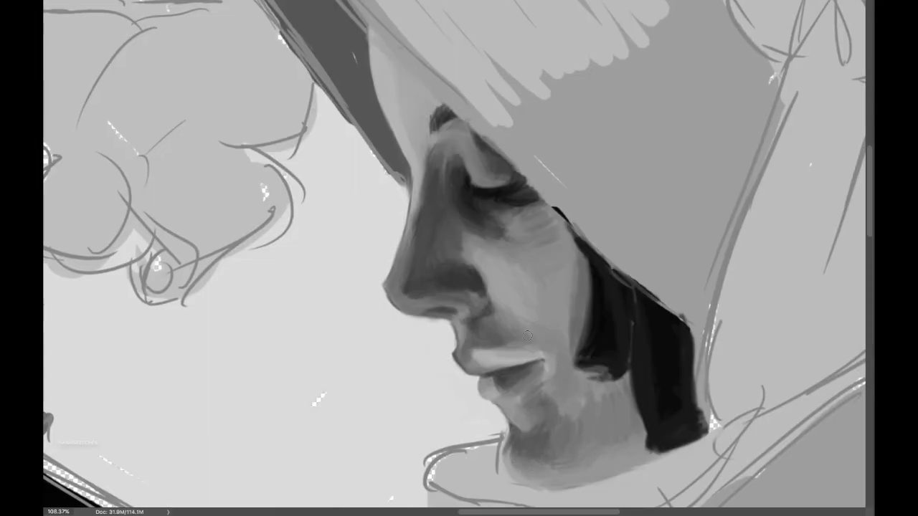
{"action": "mouse_move", "coordinate": [520, 215]}
{"action": "left_mouse_down"}
{"action": "mouse_move", "coordinate": [566, 244]}
{"action": "mouse_move", "coordinate": [588, 273]}
{"action": "left_mouse_up"}
{"action": "left_click_drag", "start_coordinate": [589, 280], "coordinate": [586, 344]}
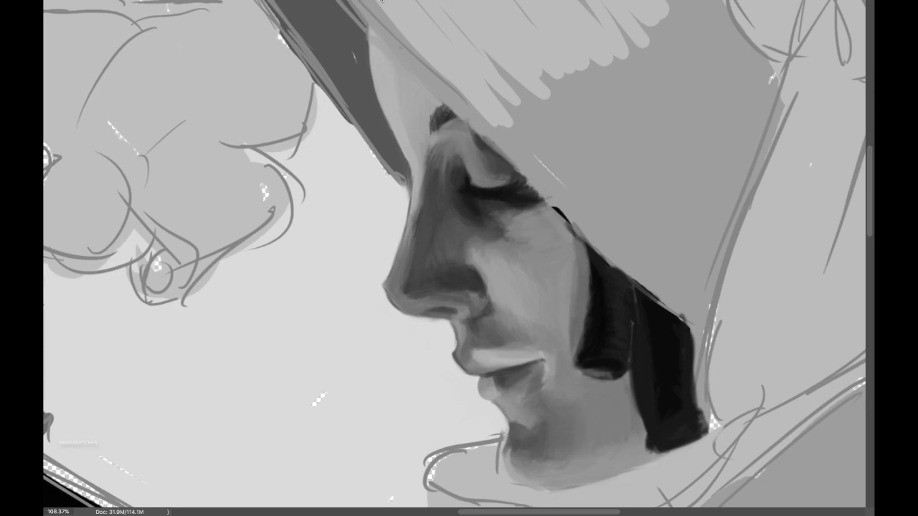
{"action": "key", "text": "ctrl+z"}
{"action": "key", "text": "ctrl+z"}
Step: Paint a light eyelid over the eye and deepen the shadow beneath it
{"action": "left_click_drag", "start_coordinate": [515, 181], "coordinate": [473, 172]}
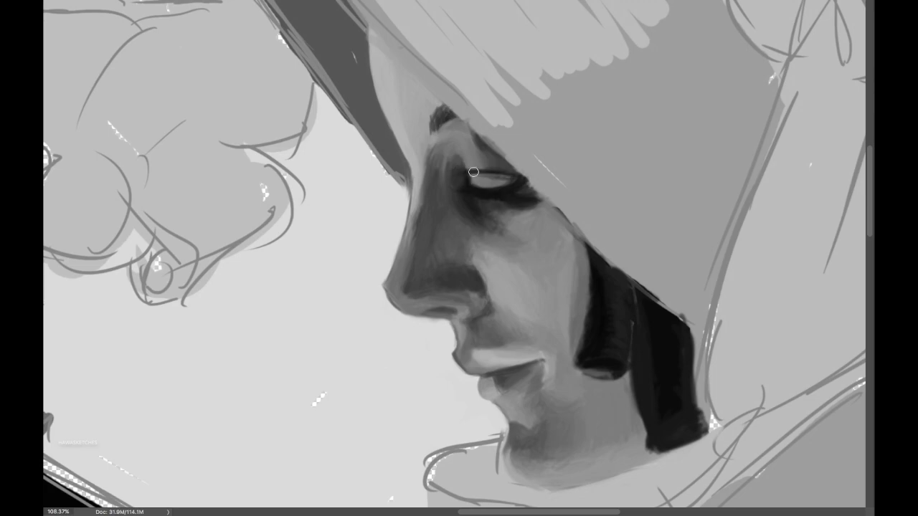
{"action": "key", "text": "ctrl+z"}
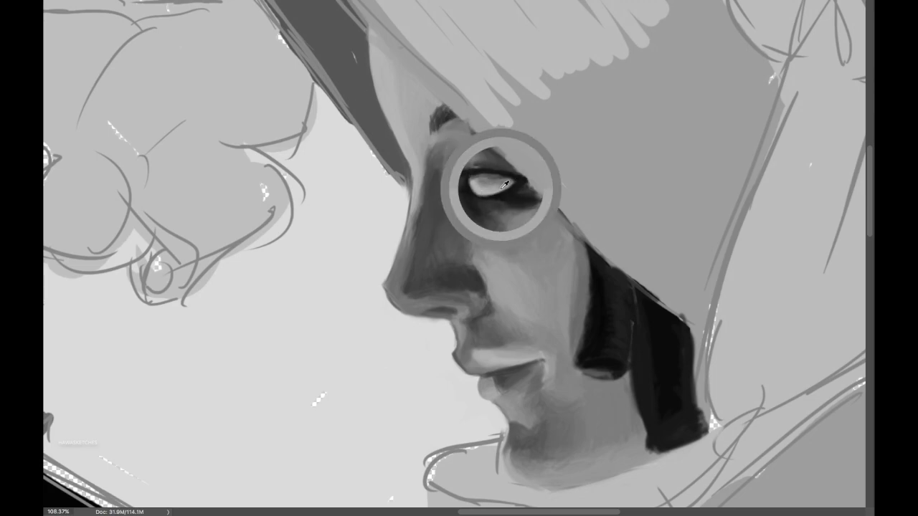
{"action": "key", "text": "ctrl+shift+z"}
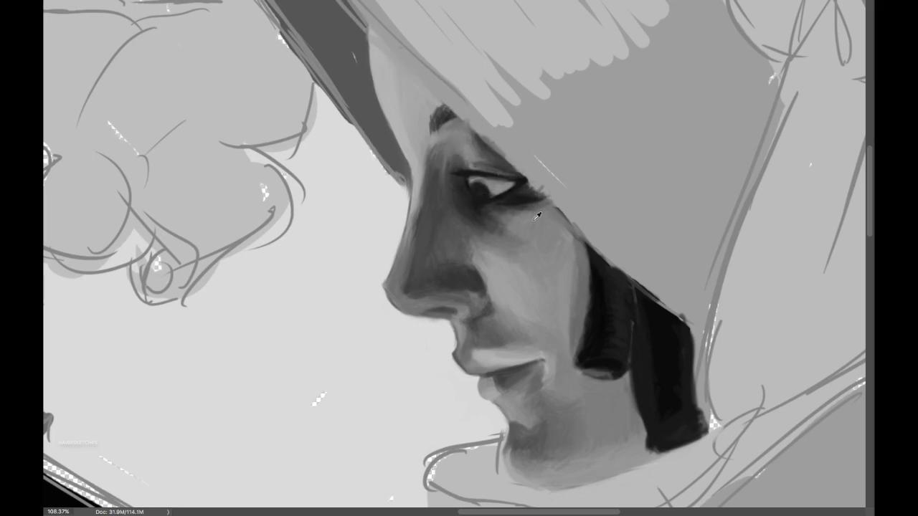
{"action": "left_click_drag", "start_coordinate": [536, 215], "coordinate": [537, 232]}
Step: Add a white catchlight to the eye and soften the shading under the nose tip
{"action": "left_click", "coordinate": [490, 217], "text": "alt"}
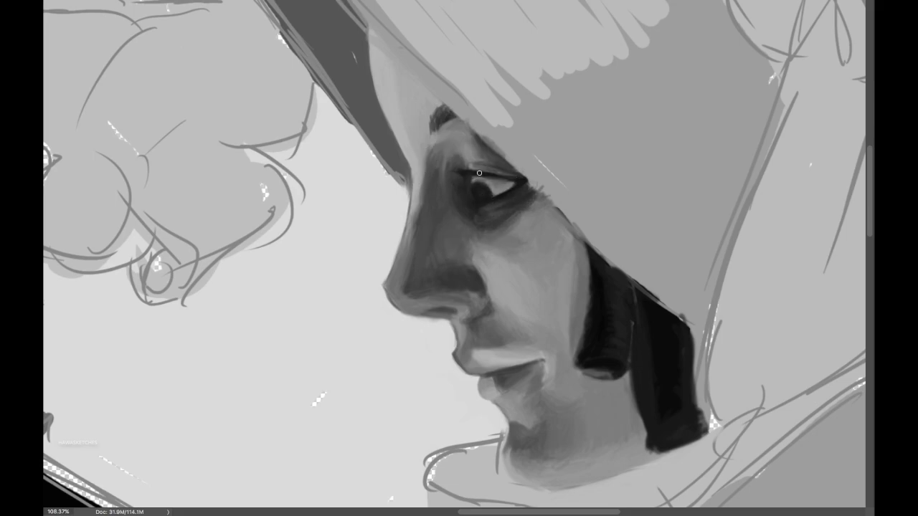
{"action": "scroll", "coordinate": [533, 187], "scroll_direction": "up", "scroll_amount": 5}
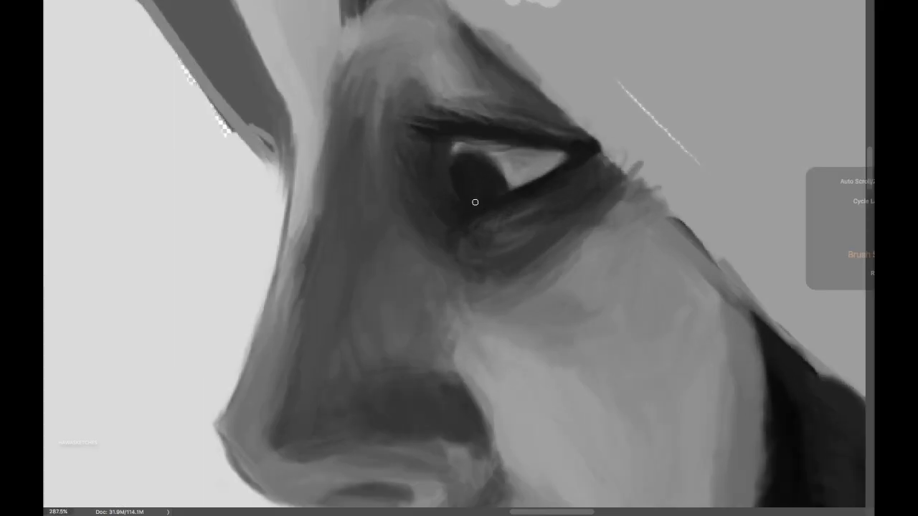
{"action": "left_click", "coordinate": [466, 184]}
{"action": "scroll", "coordinate": [431, 183], "scroll_direction": "down", "scroll_amount": 6}
{"action": "scroll", "coordinate": [443, 324], "scroll_direction": "up", "scroll_amount": 4}
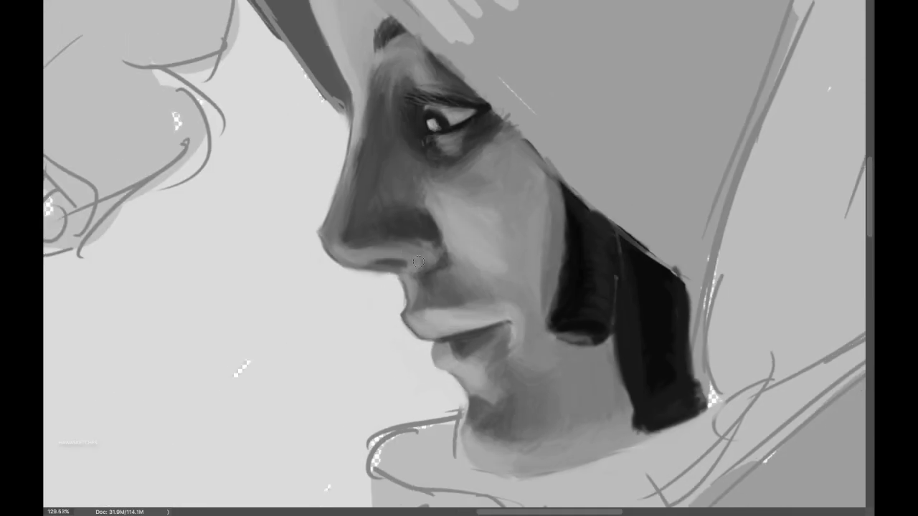
{"action": "left_click_drag", "start_coordinate": [418, 262], "coordinate": [419, 227]}
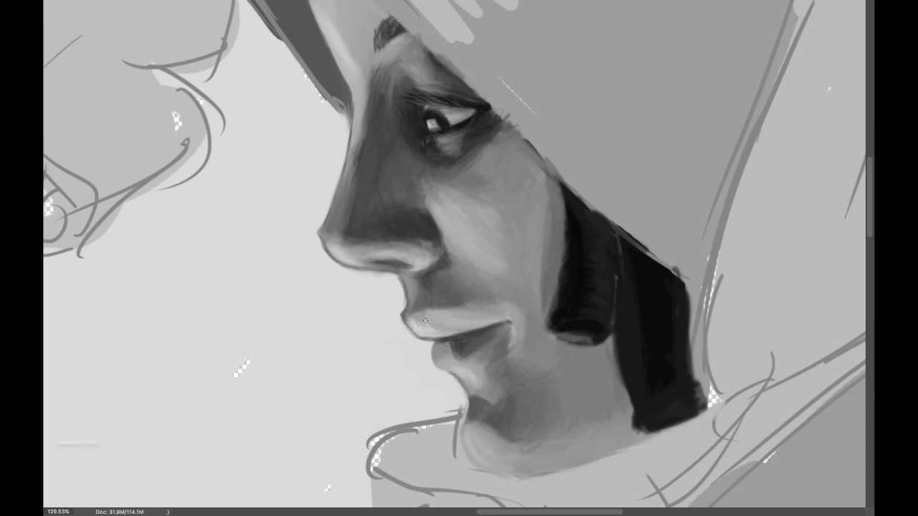
Step: Lighten the hair's left edge and the neck, then reframe the view on the face
{"action": "scroll", "coordinate": [511, 164], "scroll_direction": "down", "scroll_amount": 1}
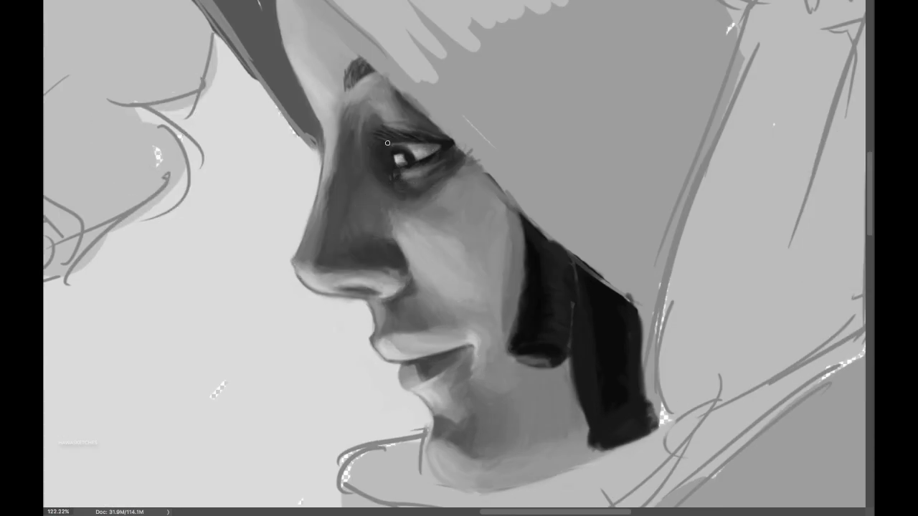
{"action": "left_click_drag", "start_coordinate": [544, 301], "coordinate": [524, 352]}
{"action": "mouse_move", "coordinate": [588, 430]}
{"action": "left_mouse_down"}
{"action": "mouse_move", "coordinate": [646, 452]}
{"action": "mouse_move", "coordinate": [649, 431]}
{"action": "left_mouse_up"}
{"action": "scroll", "coordinate": [250, 91], "scroll_direction": "up", "scroll_amount": 3}
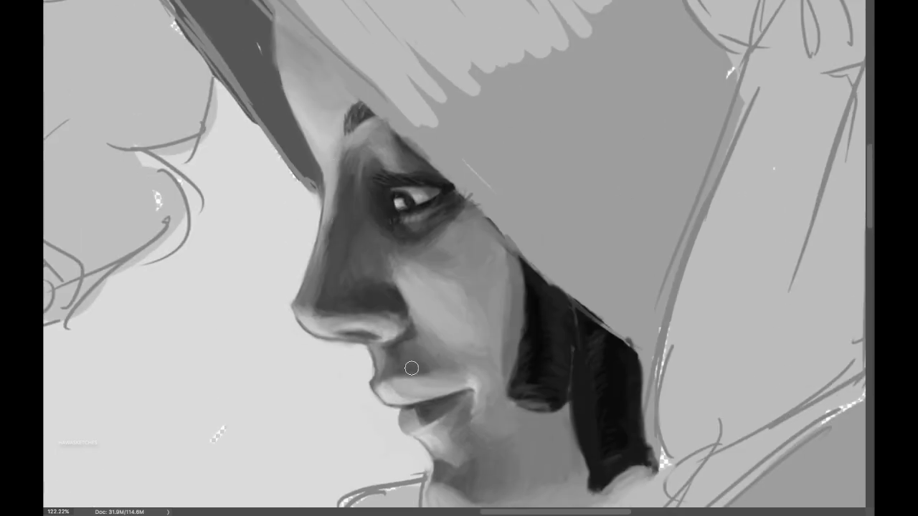
{"action": "scroll", "coordinate": [435, 406], "scroll_direction": "down", "scroll_amount": 2}
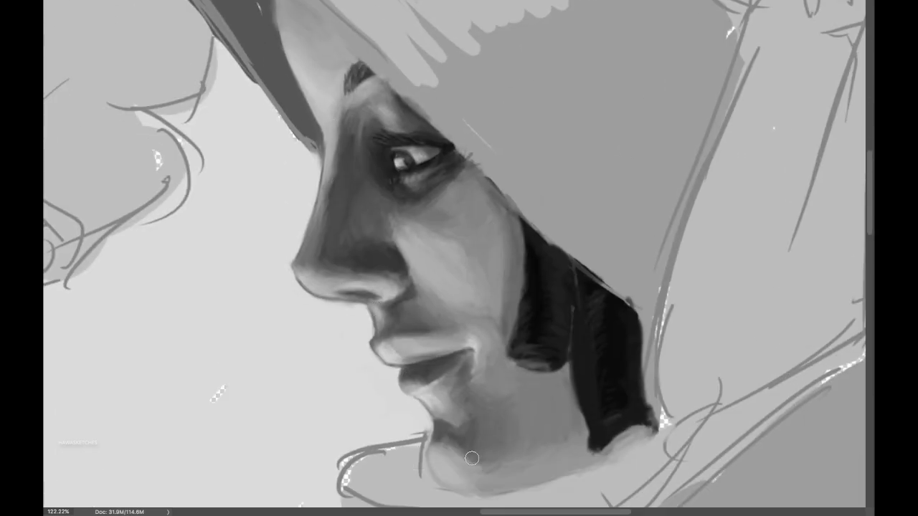
{"action": "scroll", "coordinate": [564, 72], "scroll_direction": "up", "scroll_amount": 3}
{"action": "scroll", "coordinate": [563, 71], "scroll_direction": "down", "scroll_amount": 5}
{"action": "left_click_drag", "start_coordinate": [347, 111], "coordinate": [374, 149]}
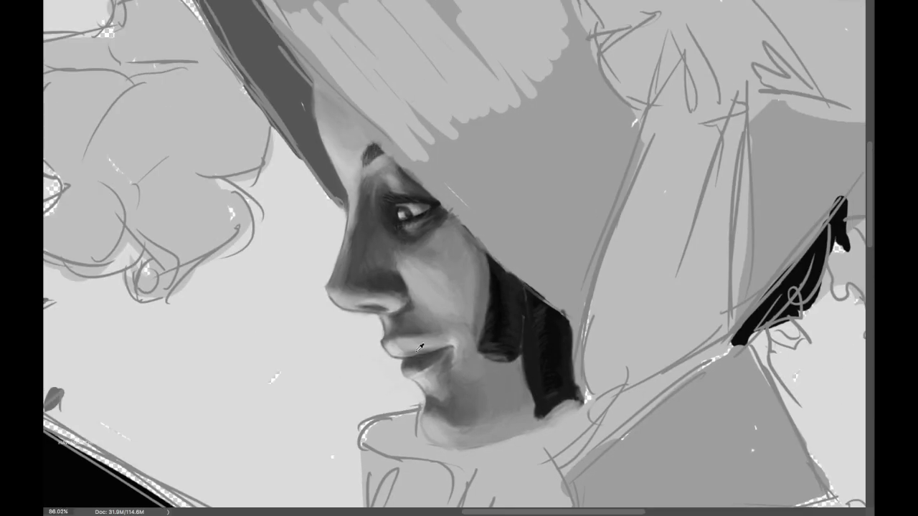
Step: Repaint the dark hair beside the jaw with strands and a curl at its bottom tip
{"action": "scroll", "coordinate": [420, 347], "scroll_direction": "up", "scroll_amount": 2}
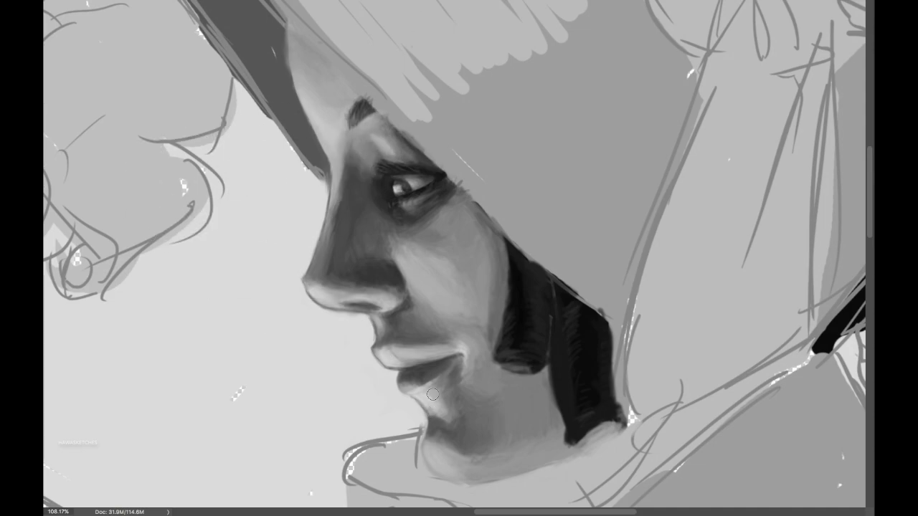
{"action": "left_click", "coordinate": [385, 218], "text": "alt"}
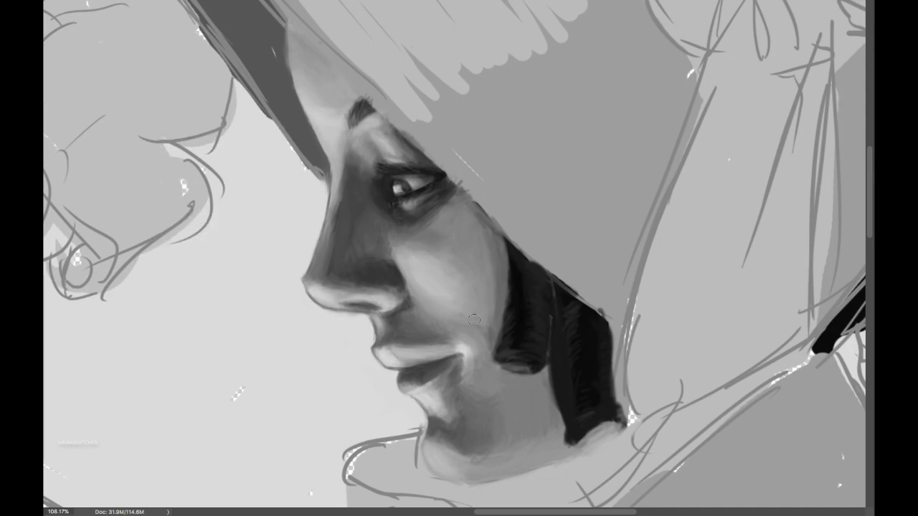
{"action": "left_click_drag", "start_coordinate": [588, 305], "coordinate": [581, 442]}
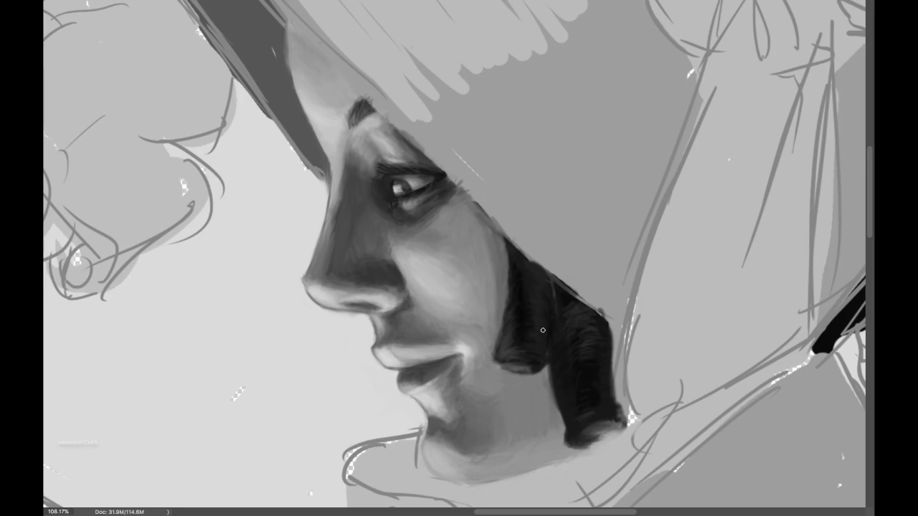
{"action": "left_click_drag", "start_coordinate": [543, 330], "coordinate": [563, 438]}
{"action": "left_click_drag", "start_coordinate": [590, 315], "coordinate": [599, 412]}
{"action": "left_click_drag", "start_coordinate": [557, 298], "coordinate": [605, 323]}
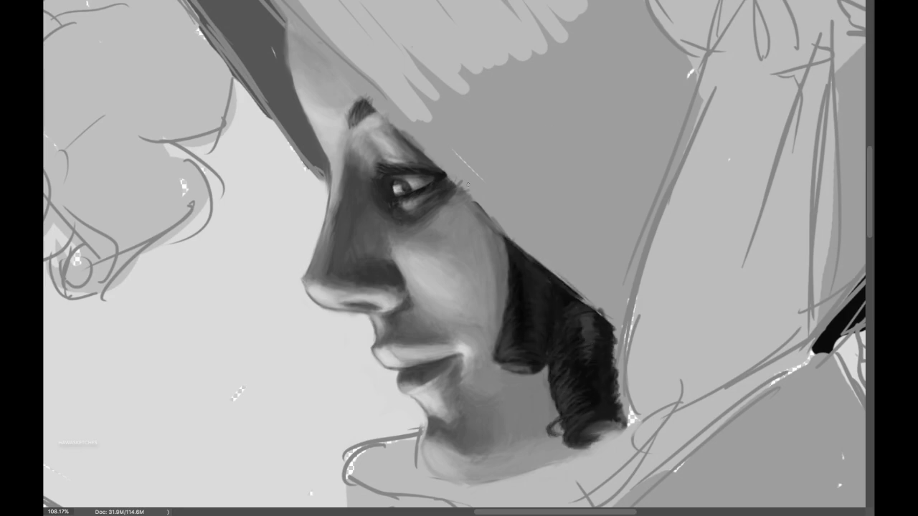
{"action": "left_click_drag", "start_coordinate": [527, 255], "coordinate": [592, 305]}
Step: Paint a dark diagonal stroke along the collar and lay midtones and edge shading on the neck
{"action": "scroll", "coordinate": [574, 302], "scroll_direction": "down", "scroll_amount": 10}
{"action": "scroll", "coordinate": [574, 301], "scroll_direction": "right", "scroll_amount": 4}
{"action": "left_click_drag", "start_coordinate": [717, 90], "coordinate": [381, 438]}
{"action": "left_click_drag", "start_coordinate": [502, 401], "coordinate": [387, 465]}
{"action": "mouse_move", "coordinate": [688, 265]}
{"action": "left_mouse_down"}
{"action": "mouse_move", "coordinate": [710, 72]}
{"action": "mouse_move", "coordinate": [487, 322]}
{"action": "left_mouse_up"}
{"action": "mouse_move", "coordinate": [545, 215]}
{"action": "left_mouse_down"}
{"action": "mouse_move", "coordinate": [696, 122]}
{"action": "mouse_move", "coordinate": [671, 228]}
{"action": "left_mouse_up"}
Step: Darken the neck's right edge and left shadow, lighten the lower neck and smooth the top band
{"action": "scroll", "coordinate": [671, 228], "scroll_direction": "up", "scroll_amount": 5}
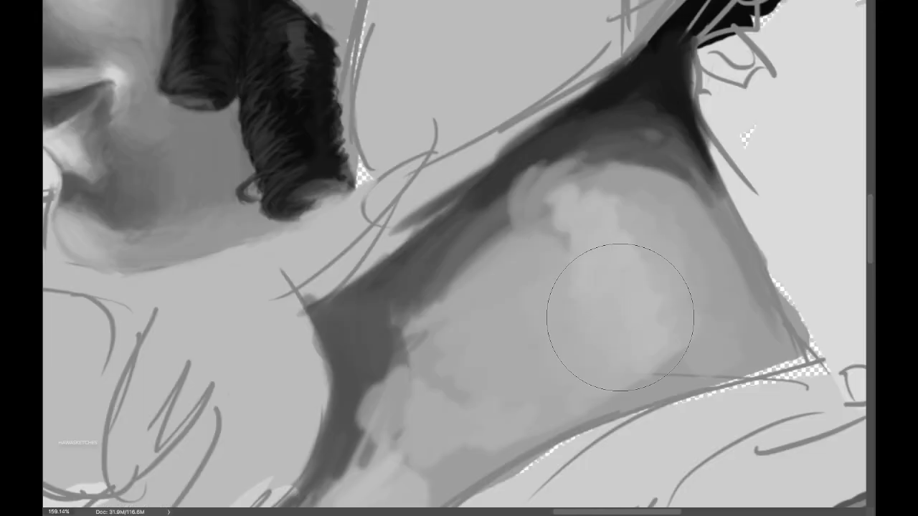
{"action": "scroll", "coordinate": [619, 318], "scroll_direction": "down", "scroll_amount": 4}
{"action": "left_click_drag", "start_coordinate": [746, 218], "coordinate": [762, 272]}
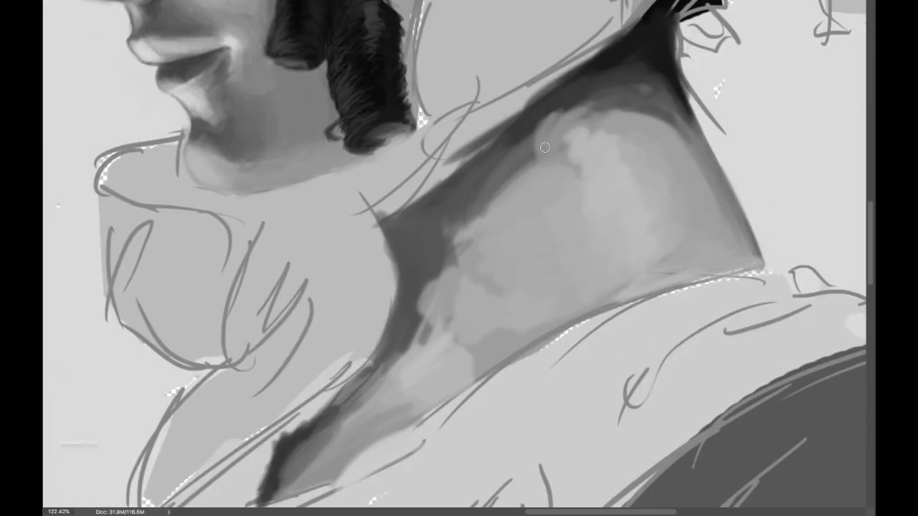
{"action": "left_click_drag", "start_coordinate": [717, 215], "coordinate": [764, 278]}
{"action": "left_click_drag", "start_coordinate": [530, 344], "coordinate": [452, 395]}
{"action": "mouse_move", "coordinate": [487, 194]}
{"action": "left_mouse_down"}
{"action": "mouse_move", "coordinate": [416, 344]}
{"action": "mouse_move", "coordinate": [388, 262]}
{"action": "mouse_move", "coordinate": [337, 186]}
{"action": "left_mouse_up"}
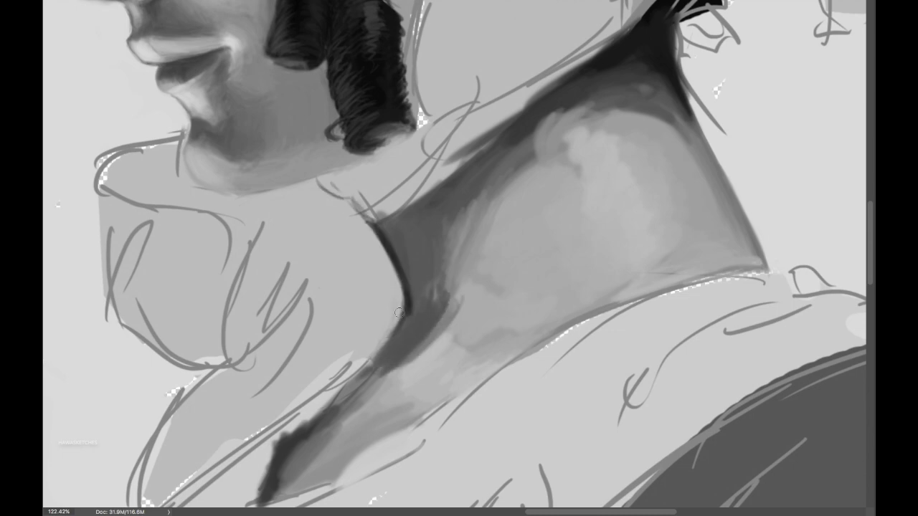
{"action": "left_click_drag", "start_coordinate": [452, 287], "coordinate": [388, 401]}
{"action": "left_click_drag", "start_coordinate": [517, 222], "coordinate": [466, 301]}
{"action": "left_click_drag", "start_coordinate": [717, 161], "coordinate": [710, 233]}
{"action": "left_click_drag", "start_coordinate": [545, 143], "coordinate": [652, 118]}
{"action": "left_click_drag", "start_coordinate": [394, 215], "coordinate": [502, 139]}
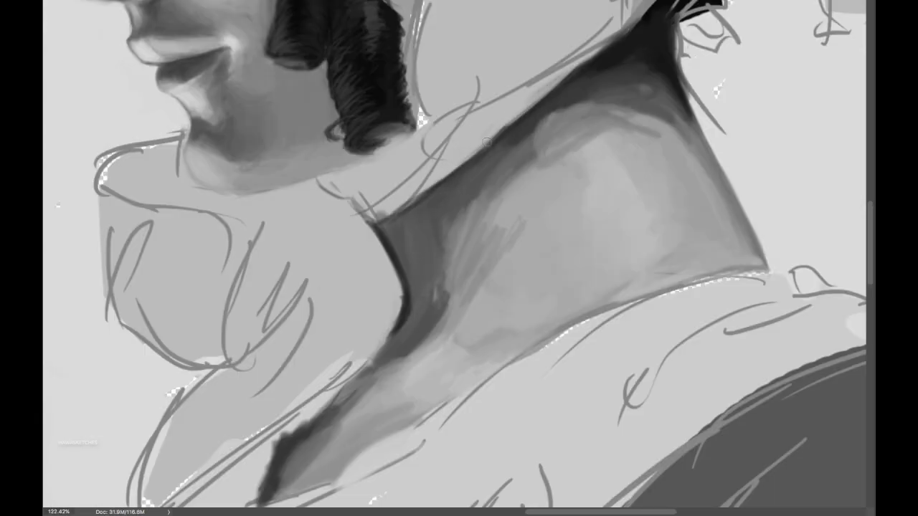
{"action": "left_click_drag", "start_coordinate": [531, 100], "coordinate": [578, 82]}
Step: Refine the neck's left shadow edge and deepen the shadow under the jaw line
{"action": "left_click_drag", "start_coordinate": [617, 43], "coordinate": [507, 180]}
{"action": "left_click_drag", "start_coordinate": [566, 150], "coordinate": [605, 111]}
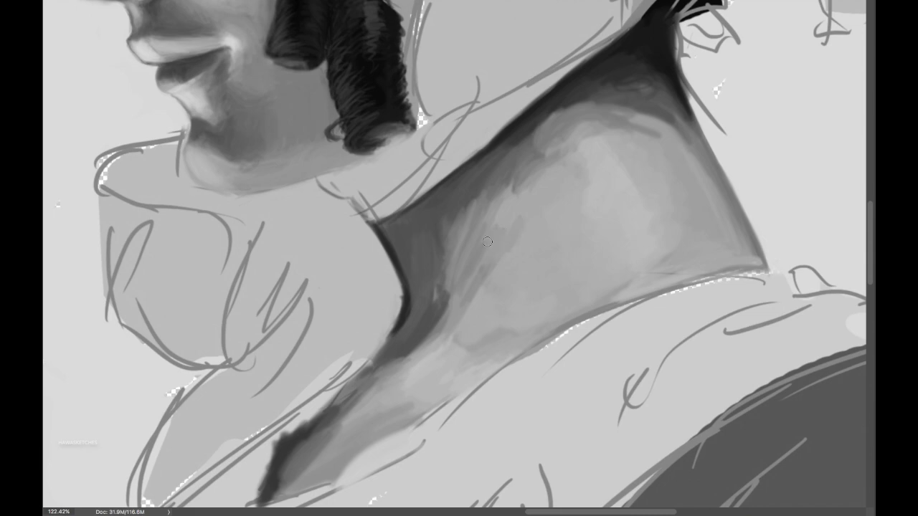
{"action": "mouse_move", "coordinate": [445, 269]}
{"action": "left_mouse_down"}
{"action": "mouse_move", "coordinate": [373, 387]}
{"action": "mouse_move", "coordinate": [294, 473]}
{"action": "mouse_move", "coordinate": [423, 337]}
{"action": "left_mouse_up"}
{"action": "left_click_drag", "start_coordinate": [478, 258], "coordinate": [438, 337]}
{"action": "mouse_move", "coordinate": [455, 251]}
{"action": "left_mouse_down"}
{"action": "mouse_move", "coordinate": [463, 209]}
{"action": "mouse_move", "coordinate": [524, 165]}
{"action": "left_mouse_up"}
{"action": "left_click_drag", "start_coordinate": [388, 359], "coordinate": [301, 452]}
{"action": "left_click_drag", "start_coordinate": [401, 222], "coordinate": [373, 337]}
{"action": "left_click_drag", "start_coordinate": [271, 494], "coordinate": [351, 394]}
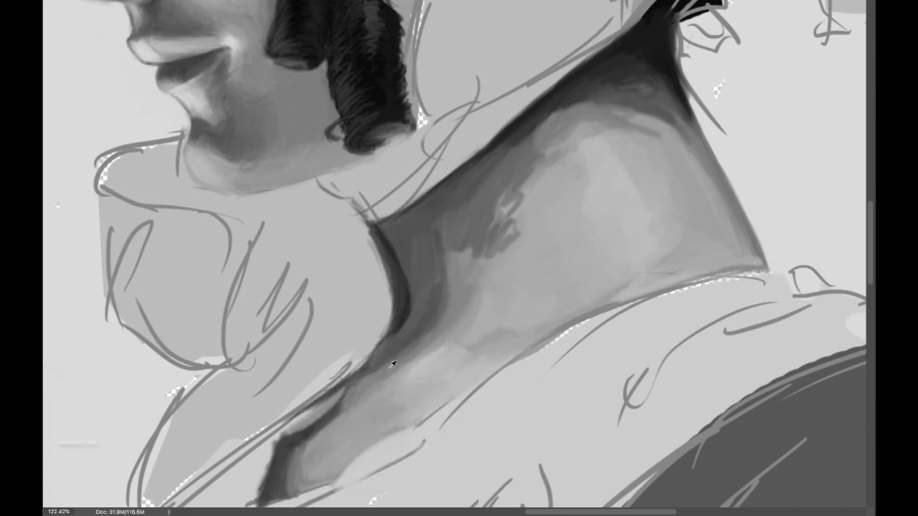
{"action": "left_click_drag", "start_coordinate": [400, 311], "coordinate": [442, 262]}
{"action": "left_click_drag", "start_coordinate": [674, 136], "coordinate": [613, 86]}
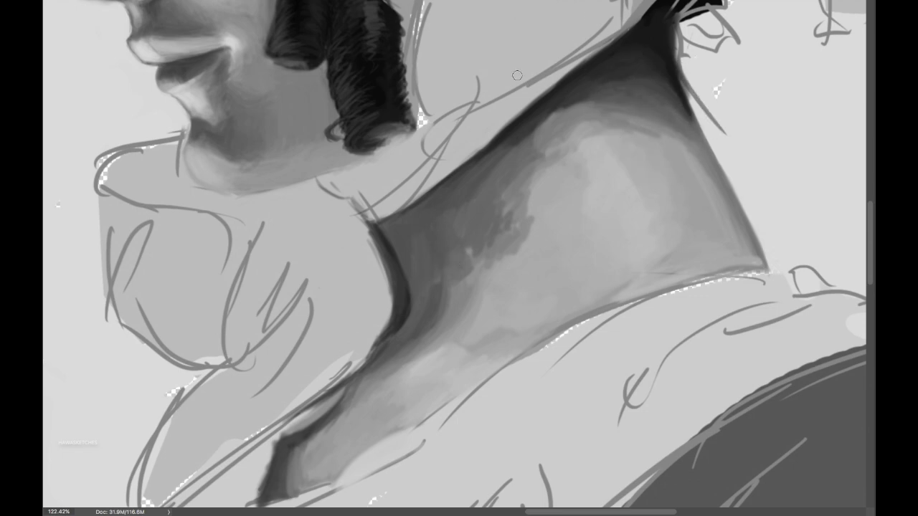
{"action": "mouse_move", "coordinate": [560, 107]}
{"action": "left_mouse_down"}
{"action": "mouse_move", "coordinate": [664, 86]}
{"action": "mouse_move", "coordinate": [756, 262]}
{"action": "left_mouse_up"}
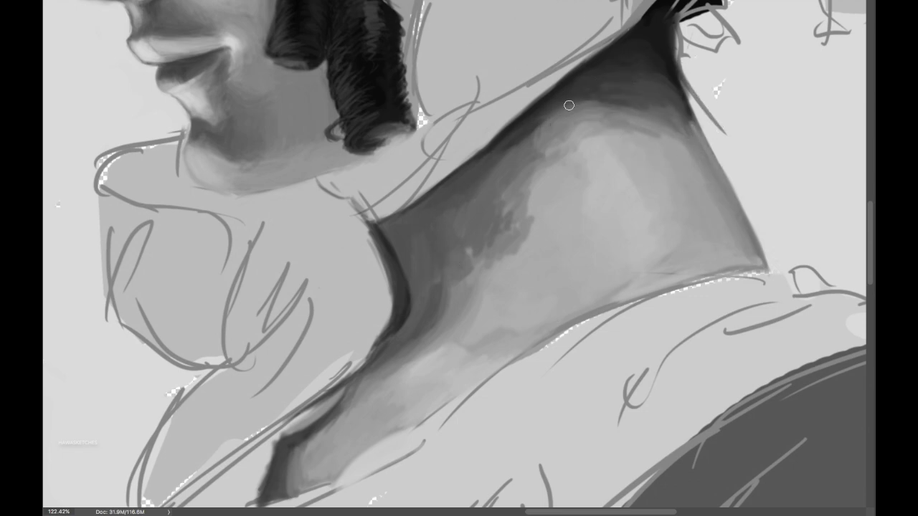
{"action": "left_click_drag", "start_coordinate": [568, 106], "coordinate": [473, 208]}
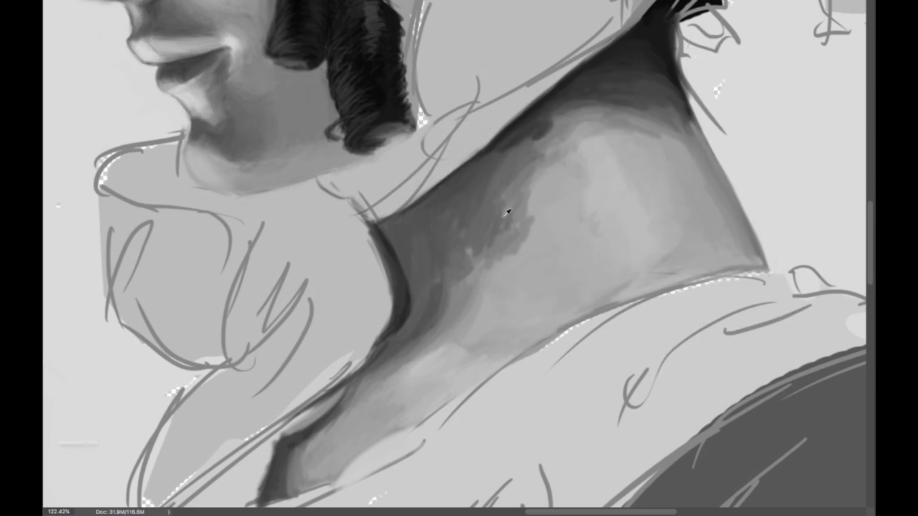
Step: Change the brush's pressure response in Brush Settings (F5)
{"action": "key", "text": "F5"}
{"action": "left_click", "coordinate": [807, 114]}
{"action": "left_click", "coordinate": [813, 122]}
{"action": "key", "text": "F5"}
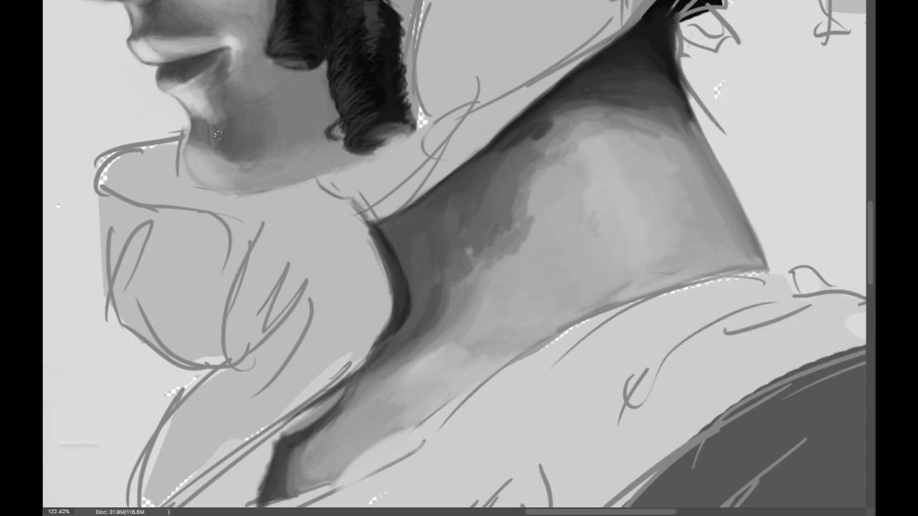
Step: Blend the mid and lower neck shading and darken its shadow edge
{"action": "left_click_drag", "start_coordinate": [431, 337], "coordinate": [473, 369]}
{"action": "left_click_drag", "start_coordinate": [581, 144], "coordinate": [466, 259]}
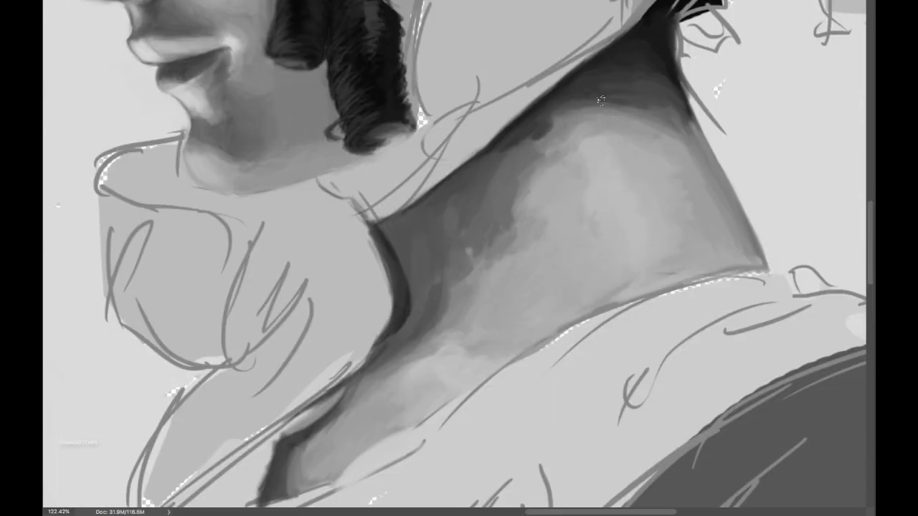
{"action": "left_click_drag", "start_coordinate": [480, 144], "coordinate": [542, 172]}
{"action": "left_click_drag", "start_coordinate": [509, 244], "coordinate": [471, 302]}
{"action": "left_click_drag", "start_coordinate": [405, 312], "coordinate": [361, 234]}
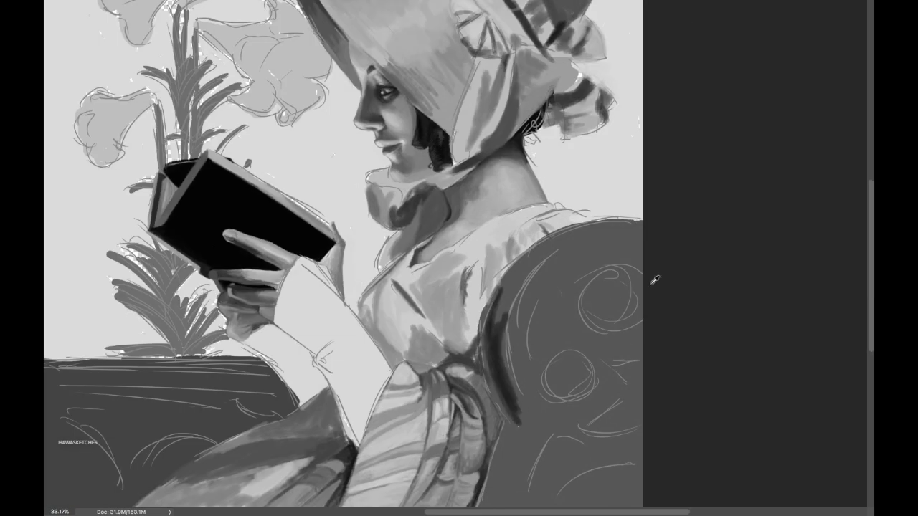
Step: Shade the edge of the armchair back behind the figure
{"action": "left_click_drag", "start_coordinate": [530, 244], "coordinate": [502, 402]}
{"action": "mouse_move", "coordinate": [631, 233]}
{"action": "left_mouse_down"}
{"action": "mouse_move", "coordinate": [523, 302]}
{"action": "mouse_move", "coordinate": [530, 316]}
{"action": "left_mouse_up"}
Step: Shade the skirt fold and paint dark round shapes into the chair back
{"action": "left_click_drag", "start_coordinate": [552, 287], "coordinate": [531, 352]}
{"action": "left_click_drag", "start_coordinate": [638, 269], "coordinate": [584, 323]}
{"action": "left_click_drag", "start_coordinate": [516, 409], "coordinate": [488, 502]}
{"action": "mouse_move", "coordinate": [620, 237]}
{"action": "left_mouse_down"}
{"action": "mouse_move", "coordinate": [599, 316]}
{"action": "mouse_move", "coordinate": [559, 322]}
{"action": "mouse_move", "coordinate": [545, 409]}
{"action": "left_mouse_up"}
{"action": "mouse_move", "coordinate": [566, 351]}
{"action": "left_mouse_down"}
{"action": "mouse_move", "coordinate": [609, 419]}
{"action": "mouse_move", "coordinate": [530, 502]}
{"action": "left_mouse_up"}
Step: Outline and refine the chair back's lower curve and the triangle between its circles
{"action": "left_click_drag", "start_coordinate": [639, 399], "coordinate": [574, 429]}
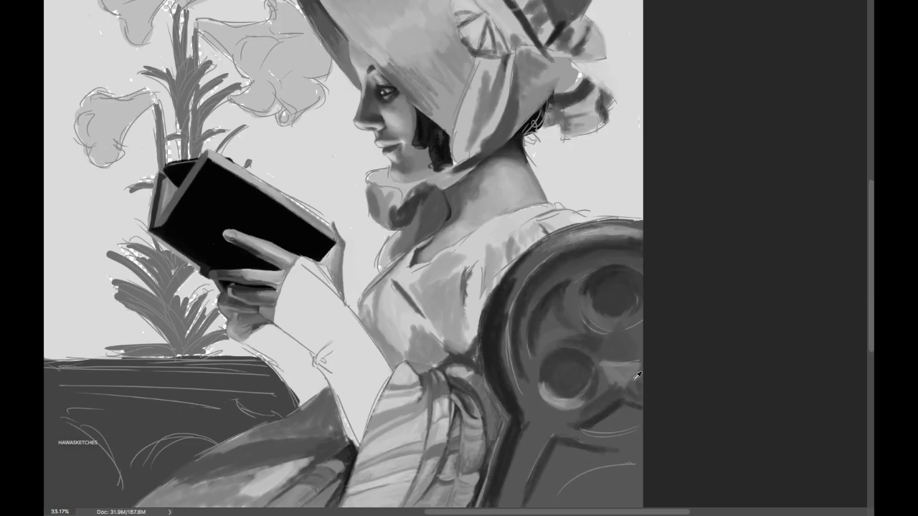
{"action": "left_click_drag", "start_coordinate": [640, 423], "coordinate": [595, 437]}
{"action": "left_click_drag", "start_coordinate": [639, 359], "coordinate": [473, 502]}
{"action": "left_click_drag", "start_coordinate": [639, 477], "coordinate": [538, 502]}
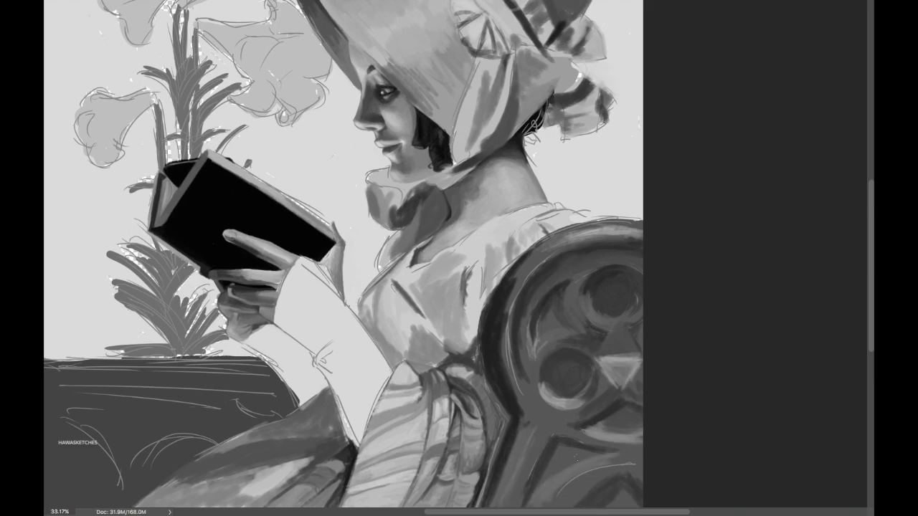
{"action": "left_click_drag", "start_coordinate": [638, 451], "coordinate": [516, 502]}
{"action": "left_click_drag", "start_coordinate": [563, 376], "coordinate": [538, 412]}
{"action": "left_click_drag", "start_coordinate": [537, 326], "coordinate": [527, 373]}
{"action": "left_click_drag", "start_coordinate": [613, 426], "coordinate": [570, 439]}
Step: Restroke the table edge and add dark and light strokes across the table front
{"action": "left_click_drag", "start_coordinate": [615, 401], "coordinate": [534, 426]}
{"action": "left_click_drag", "start_coordinate": [563, 405], "coordinate": [520, 480]}
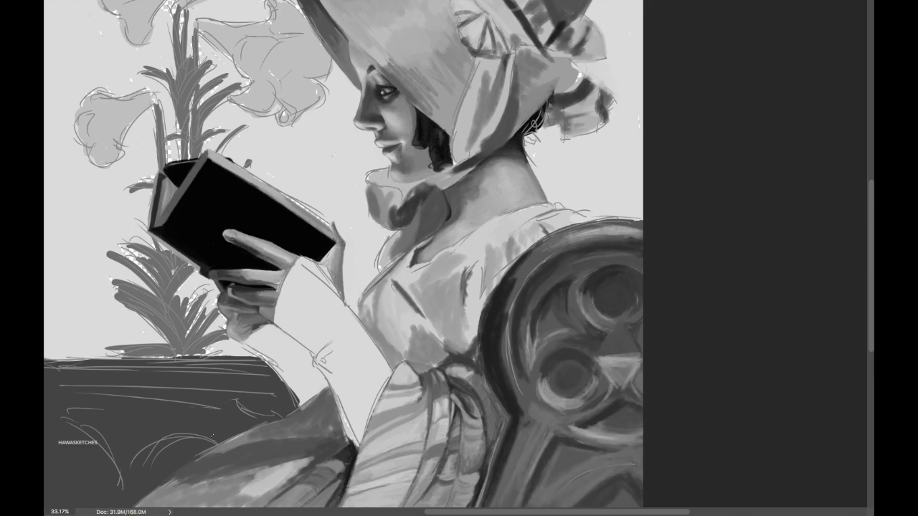
{"action": "scroll", "coordinate": [459, 258], "scroll_direction": "left", "scroll_amount": 5}
{"action": "mouse_move", "coordinate": [416, 367]}
{"action": "left_mouse_down"}
{"action": "mouse_move", "coordinate": [173, 359]}
{"action": "mouse_move", "coordinate": [177, 393]}
{"action": "left_mouse_up"}
{"action": "left_click_drag", "start_coordinate": [429, 400], "coordinate": [198, 423]}
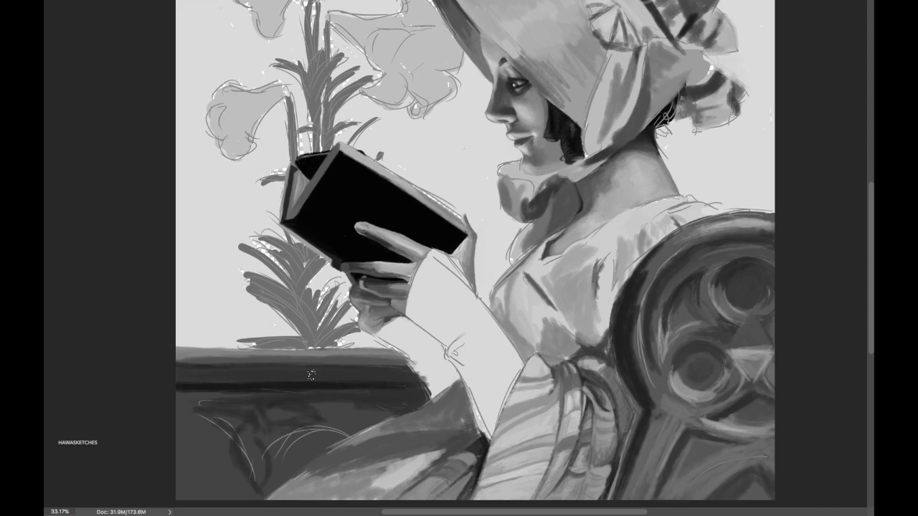
{"action": "left_click_drag", "start_coordinate": [327, 406], "coordinate": [192, 494]}
{"action": "left_click_drag", "start_coordinate": [232, 436], "coordinate": [210, 488]}
{"action": "scroll", "coordinate": [459, 258], "scroll_direction": "left", "scroll_amount": 2}
{"action": "left_click_drag", "start_coordinate": [330, 441], "coordinate": [284, 495]}
{"action": "left_click_drag", "start_coordinate": [345, 419], "coordinate": [291, 477]}
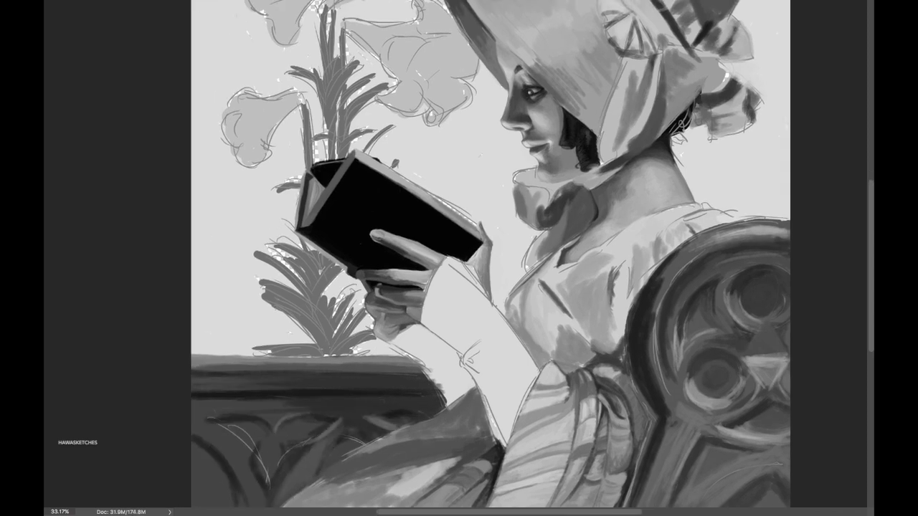
{"action": "scroll", "coordinate": [459, 258], "scroll_direction": "right", "scroll_amount": 6}
{"action": "left_click_drag", "start_coordinate": [260, 423], "coordinate": [207, 446]}
Step: Paint light and dark shading on the sleeve
{"action": "scroll", "coordinate": [459, 258], "scroll_direction": "down", "scroll_amount": 1}
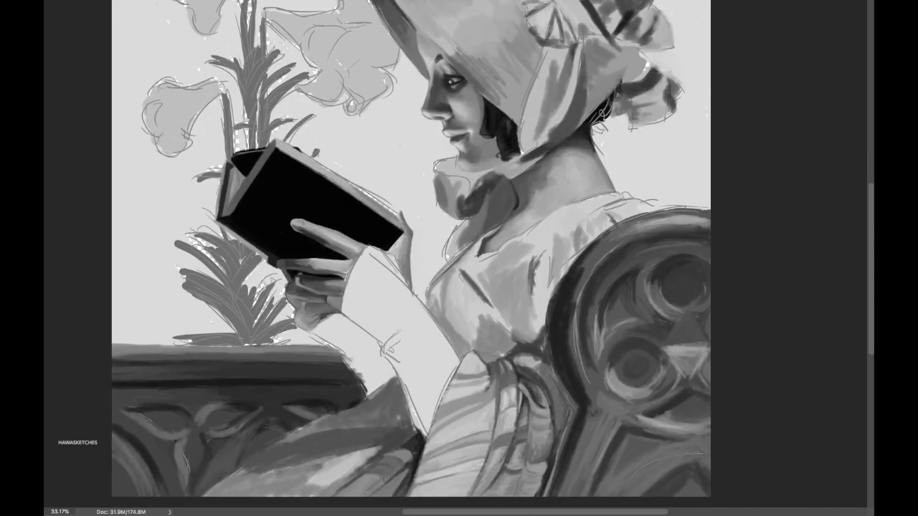
{"action": "scroll", "coordinate": [459, 259], "scroll_direction": "up", "scroll_amount": 1}
{"action": "mouse_move", "coordinate": [430, 308]}
{"action": "left_mouse_down"}
{"action": "mouse_move", "coordinate": [380, 438]}
{"action": "mouse_move", "coordinate": [316, 430]}
{"action": "left_mouse_up"}
{"action": "left_click_drag", "start_coordinate": [364, 378], "coordinate": [404, 395]}
{"action": "left_click_drag", "start_coordinate": [409, 336], "coordinate": [384, 387]}
Step: Paint over the lilies and darken the lily stem and lower plant leaves
{"action": "scroll", "coordinate": [459, 258], "scroll_direction": "up", "scroll_amount": 3}
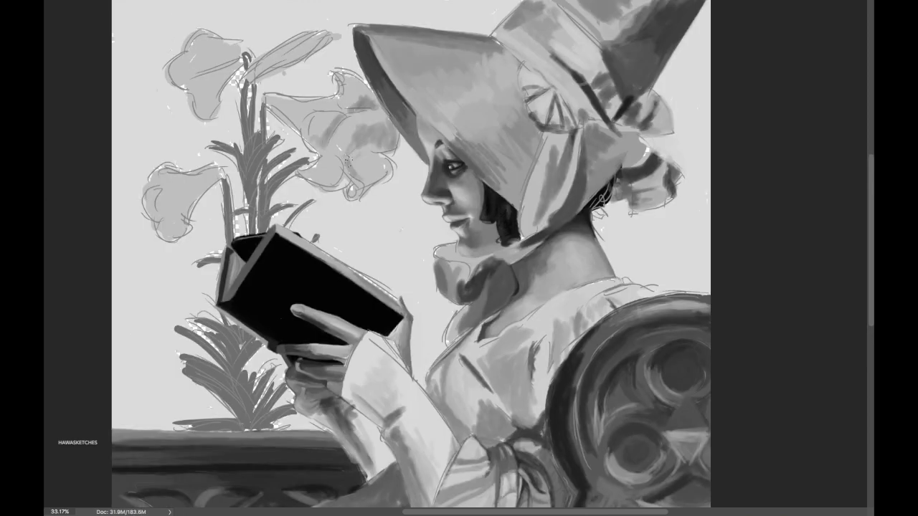
{"action": "left_click_drag", "start_coordinate": [387, 121], "coordinate": [315, 197]}
{"action": "left_click_drag", "start_coordinate": [315, 43], "coordinate": [180, 72]}
{"action": "left_click_drag", "start_coordinate": [244, 61], "coordinate": [187, 122]}
{"action": "left_click_drag", "start_coordinate": [147, 168], "coordinate": [215, 222]}
{"action": "left_click_drag", "start_coordinate": [283, 136], "coordinate": [250, 167]}
{"action": "left_click_drag", "start_coordinate": [215, 359], "coordinate": [266, 423]}
{"action": "left_click_drag", "start_coordinate": [230, 143], "coordinate": [244, 229]}
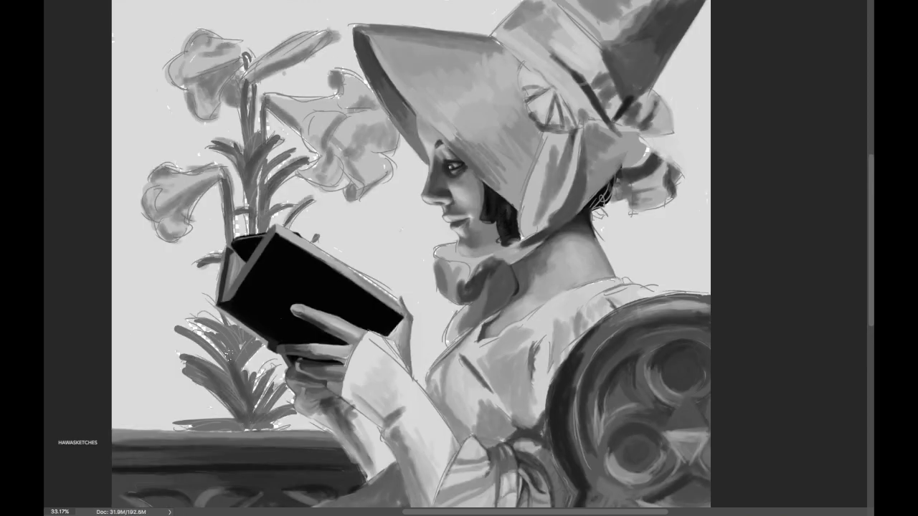
Step: Add light strokes to the lower leaves, lily stem and lily petals
{"action": "left_click_drag", "start_coordinate": [216, 337], "coordinate": [251, 398]}
{"action": "left_click_drag", "start_coordinate": [194, 419], "coordinate": [287, 412]}
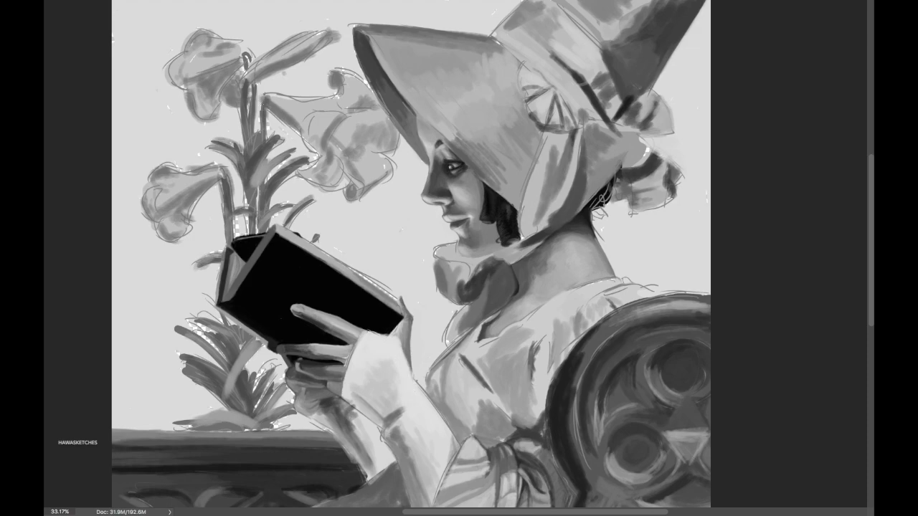
{"action": "left_click_drag", "start_coordinate": [269, 97], "coordinate": [323, 95]}
{"action": "left_click_drag", "start_coordinate": [323, 254], "coordinate": [387, 290]}
{"action": "mouse_move", "coordinate": [215, 319]}
{"action": "left_mouse_down"}
{"action": "mouse_move", "coordinate": [188, 354]}
{"action": "mouse_move", "coordinate": [179, 401]}
{"action": "left_mouse_up"}
{"action": "left_click_drag", "start_coordinate": [271, 429], "coordinate": [300, 413]}
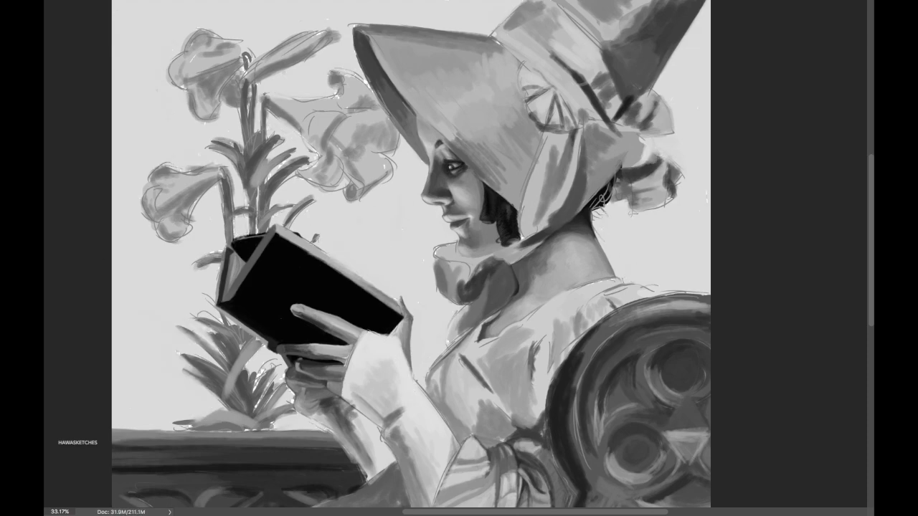
Step: Paint a small dark earring and highlight the hair, collar and neck beside the ear
{"action": "left_click_drag", "start_coordinate": [458, 249], "coordinate": [476, 256]}
{"action": "left_click_drag", "start_coordinate": [481, 208], "coordinate": [513, 245]}
{"action": "mouse_move", "coordinate": [436, 260]}
{"action": "left_mouse_down"}
{"action": "mouse_move", "coordinate": [464, 298]}
{"action": "mouse_move", "coordinate": [456, 314]}
{"action": "left_mouse_up"}
{"action": "left_click_drag", "start_coordinate": [519, 267], "coordinate": [533, 304]}
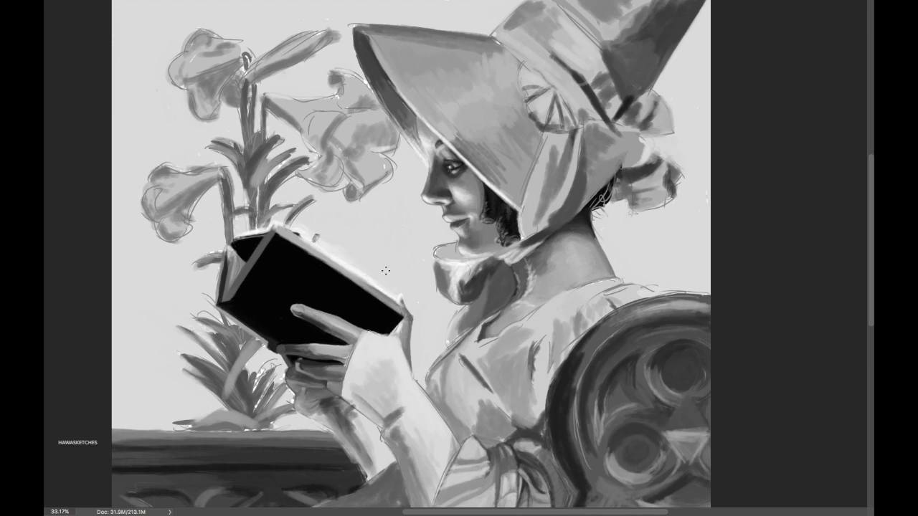
Step: Paint a glowing light beam rising from the book across the face, flowers, collar and lilies
{"action": "left_click_drag", "start_coordinate": [437, 251], "coordinate": [337, 165]}
{"action": "left_click_drag", "start_coordinate": [402, 258], "coordinate": [287, 129]}
{"action": "left_click_drag", "start_coordinate": [401, 143], "coordinate": [373, 57]}
{"action": "left_click_drag", "start_coordinate": [387, 108], "coordinate": [373, 65]}
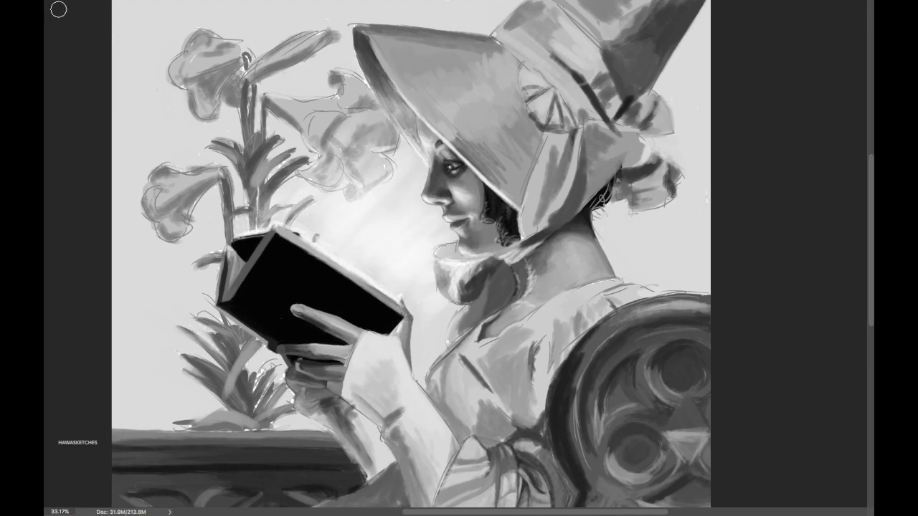
{"action": "left_click_drag", "start_coordinate": [337, 215], "coordinate": [258, 208]}
{"action": "left_click_drag", "start_coordinate": [459, 301], "coordinate": [498, 285]}
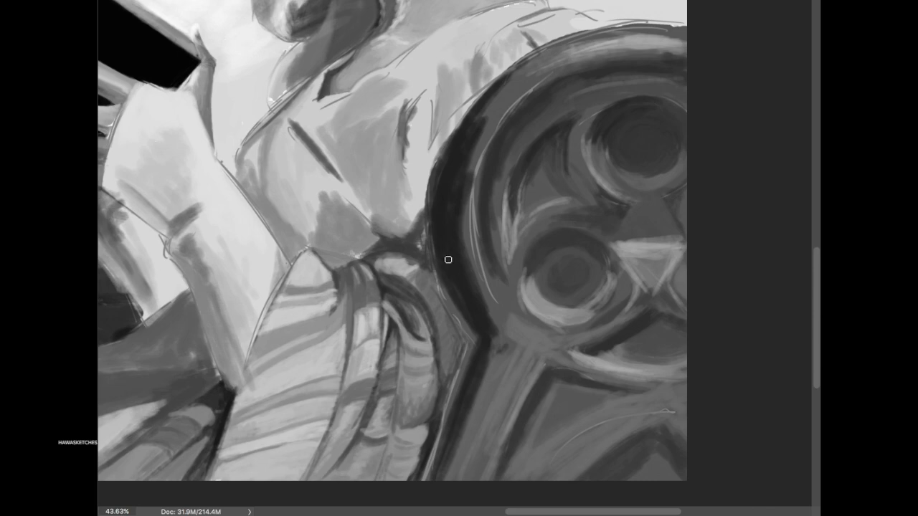
Step: Reinforce the chair's lower-left and upper outlines, then pick a different brush tip
{"action": "left_click_drag", "start_coordinate": [420, 461], "coordinate": [466, 347]}
{"action": "mouse_move", "coordinate": [681, 23]}
{"action": "left_mouse_down"}
{"action": "mouse_move", "coordinate": [527, 57]}
{"action": "mouse_move", "coordinate": [423, 179]}
{"action": "left_mouse_up"}
{"action": "right_click", "coordinate": [423, 166]}
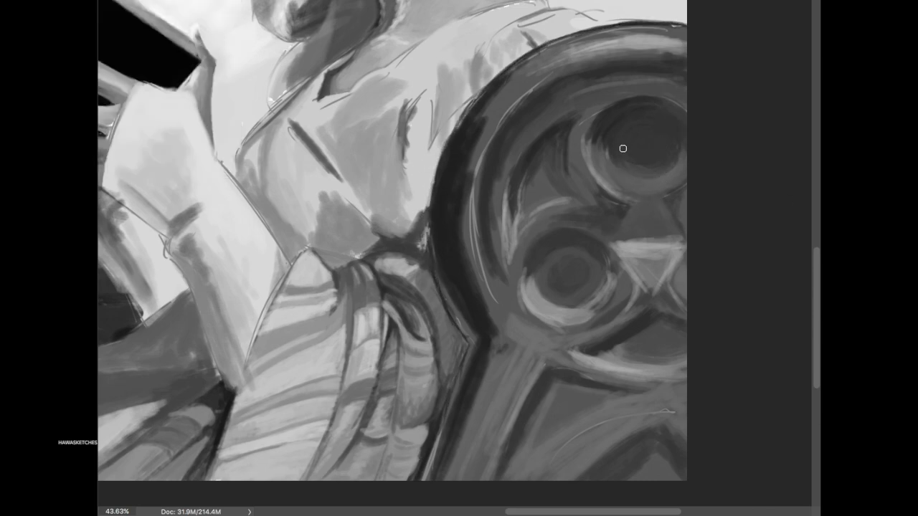
Step: Shade the upper circle's edges and darken its inner ring with a smaller brush
{"action": "left_click_drag", "start_coordinate": [587, 154], "coordinate": [633, 198]}
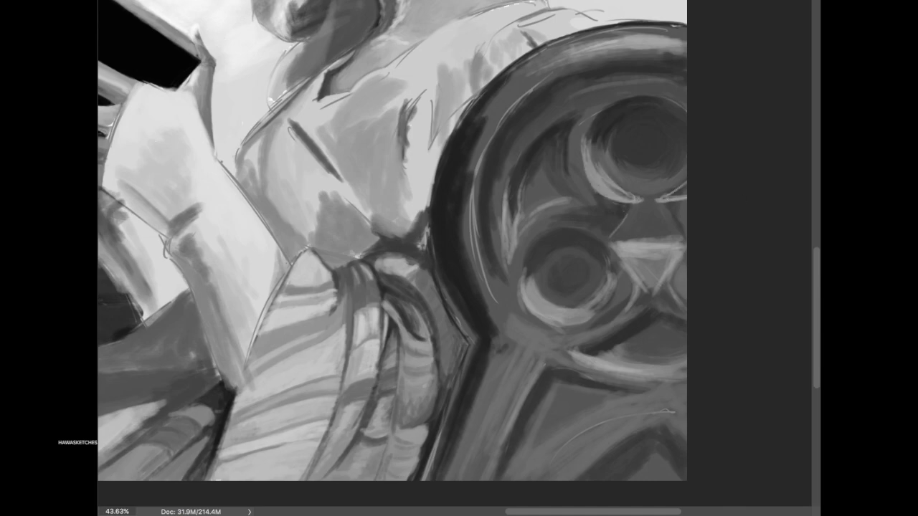
{"action": "left_click_drag", "start_coordinate": [598, 108], "coordinate": [685, 83]}
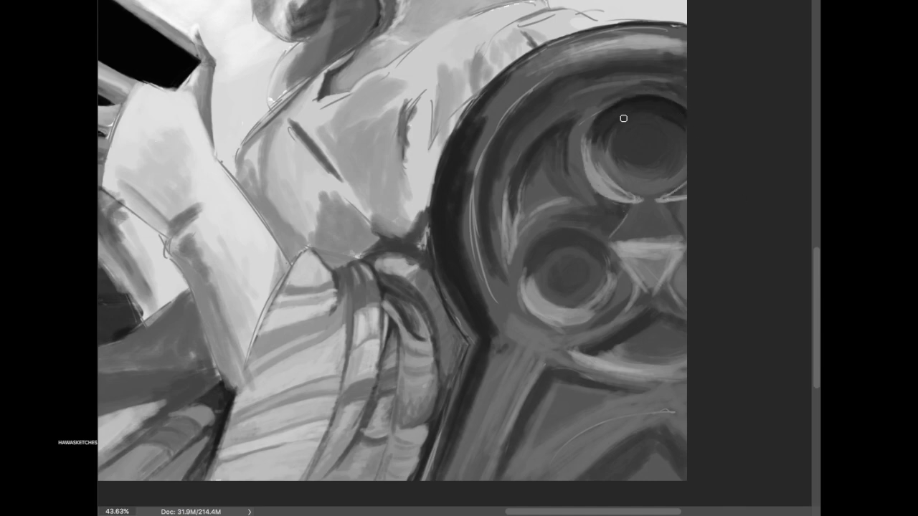
{"action": "scroll", "coordinate": [603, 106], "scroll_direction": "down", "scroll_amount": 2}
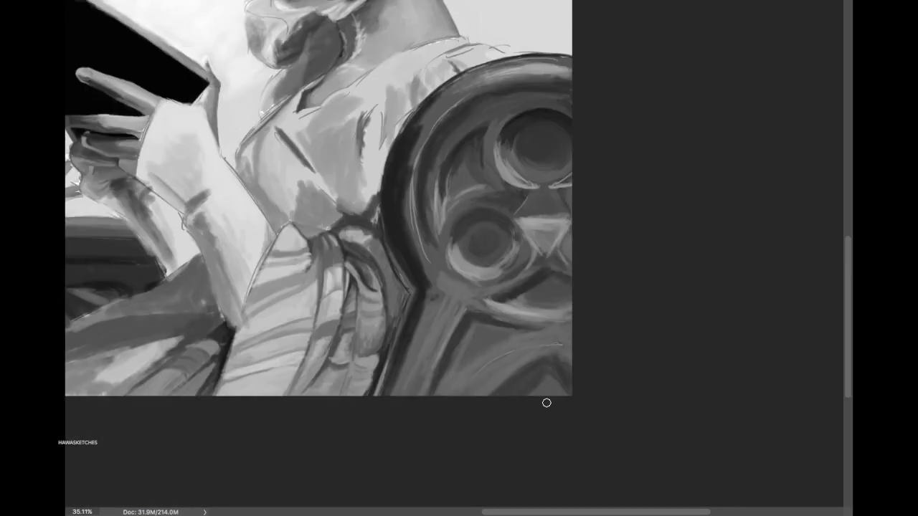
{"action": "scroll", "coordinate": [551, 194], "scroll_direction": "up", "scroll_amount": 2}
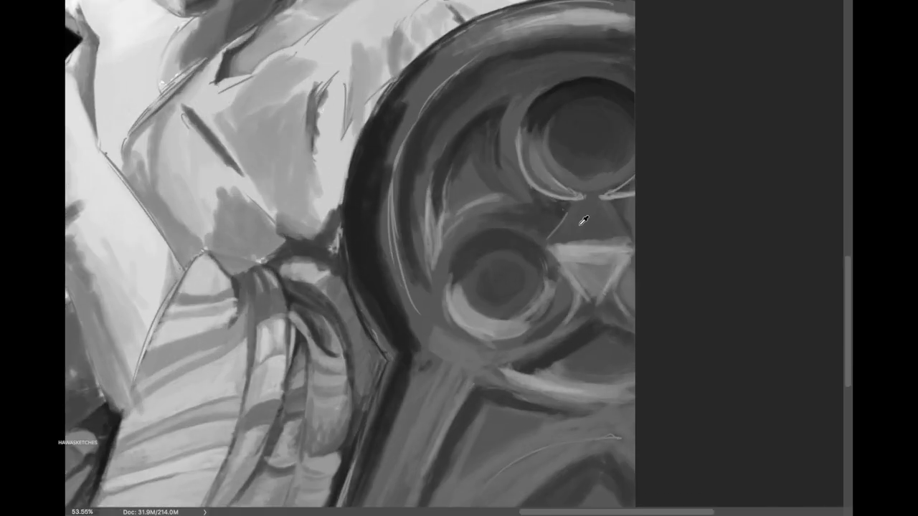
{"action": "key", "text": "["}
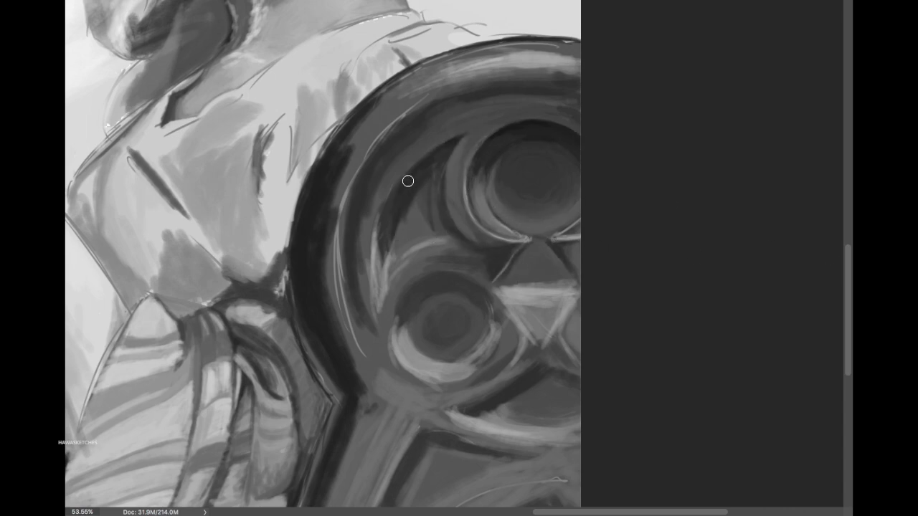
{"action": "left_click_drag", "start_coordinate": [407, 181], "coordinate": [387, 208]}
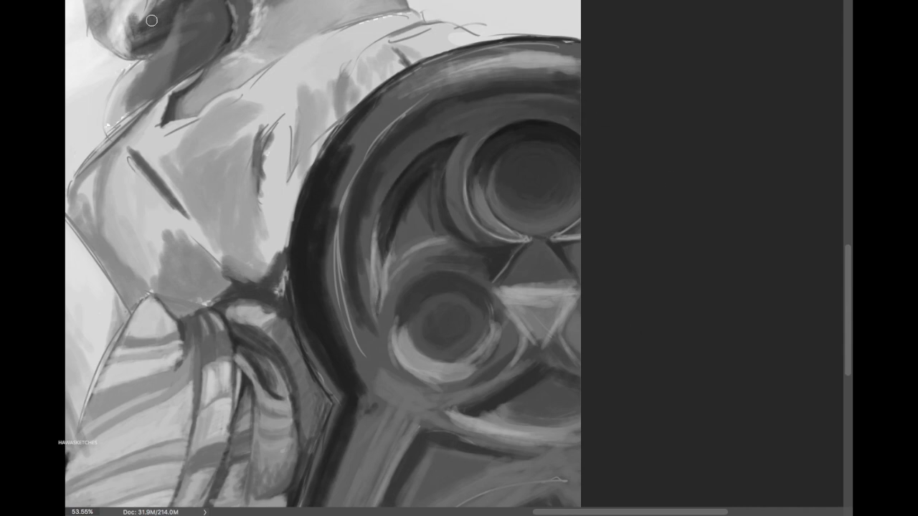
{"action": "left_click_drag", "start_coordinate": [412, 202], "coordinate": [425, 235]}
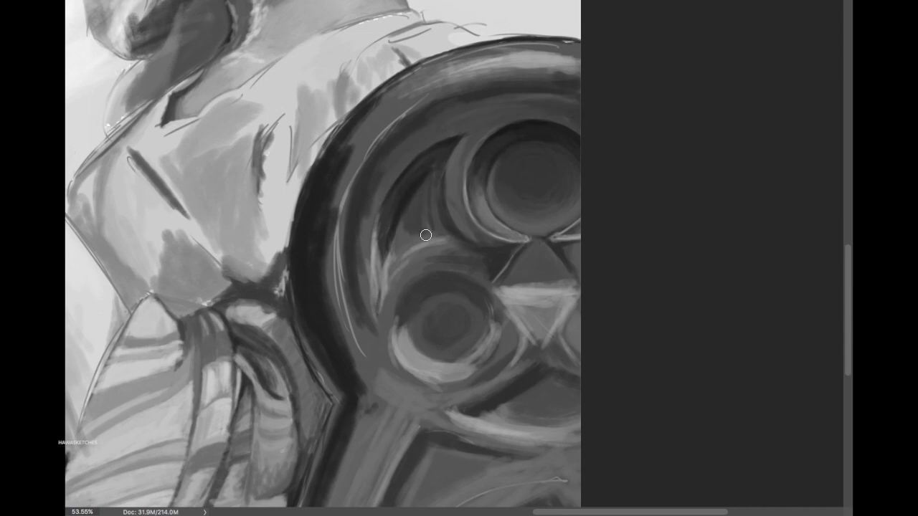
Step: Model the lower circle with a light crescent, darker rims and a lighter band below
{"action": "left_click_drag", "start_coordinate": [400, 313], "coordinate": [502, 273]}
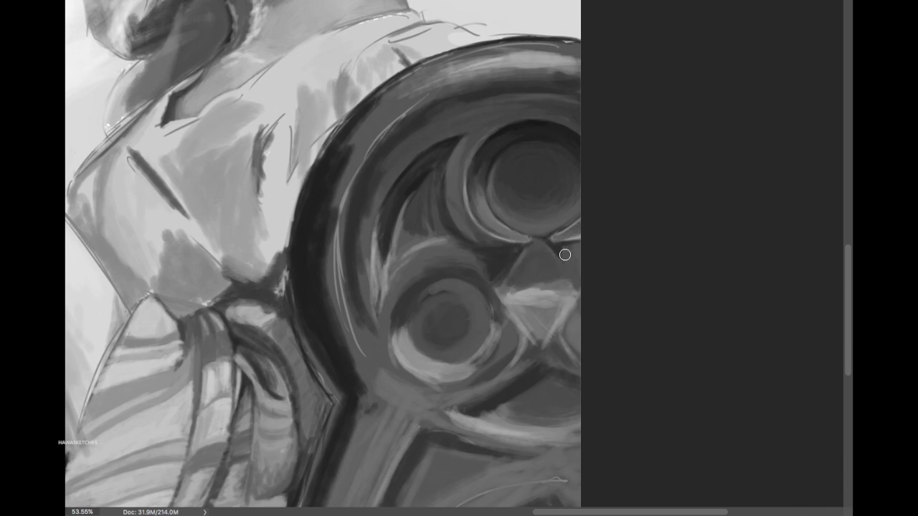
{"action": "mouse_move", "coordinate": [566, 308]}
{"action": "left_mouse_down"}
{"action": "mouse_move", "coordinate": [534, 337]}
{"action": "mouse_move", "coordinate": [453, 324]}
{"action": "mouse_move", "coordinate": [466, 345]}
{"action": "left_mouse_up"}
{"action": "mouse_move", "coordinate": [454, 281]}
{"action": "left_mouse_down"}
{"action": "mouse_move", "coordinate": [416, 362]}
{"action": "mouse_move", "coordinate": [398, 337]}
{"action": "mouse_move", "coordinate": [514, 320]}
{"action": "mouse_move", "coordinate": [401, 332]}
{"action": "mouse_move", "coordinate": [563, 337]}
{"action": "left_mouse_up"}
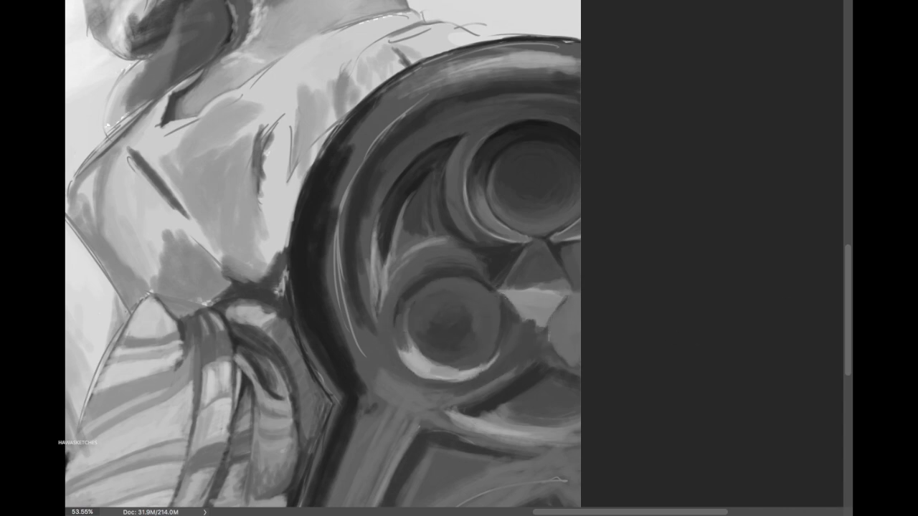
{"action": "mouse_move", "coordinate": [552, 302]}
{"action": "left_mouse_down"}
{"action": "mouse_move", "coordinate": [480, 373]}
{"action": "mouse_move", "coordinate": [466, 373]}
{"action": "left_mouse_up"}
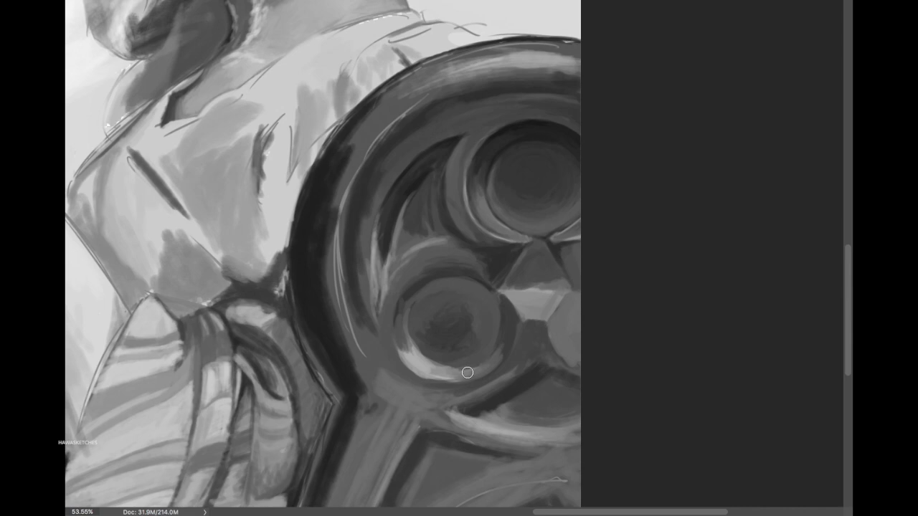
{"action": "mouse_move", "coordinate": [551, 319]}
{"action": "left_mouse_down"}
{"action": "mouse_move", "coordinate": [563, 366]}
{"action": "mouse_move", "coordinate": [535, 390]}
{"action": "left_mouse_up"}
{"action": "mouse_move", "coordinate": [435, 407]}
{"action": "left_mouse_down"}
{"action": "mouse_move", "coordinate": [452, 435]}
{"action": "mouse_move", "coordinate": [534, 459]}
{"action": "left_mouse_up"}
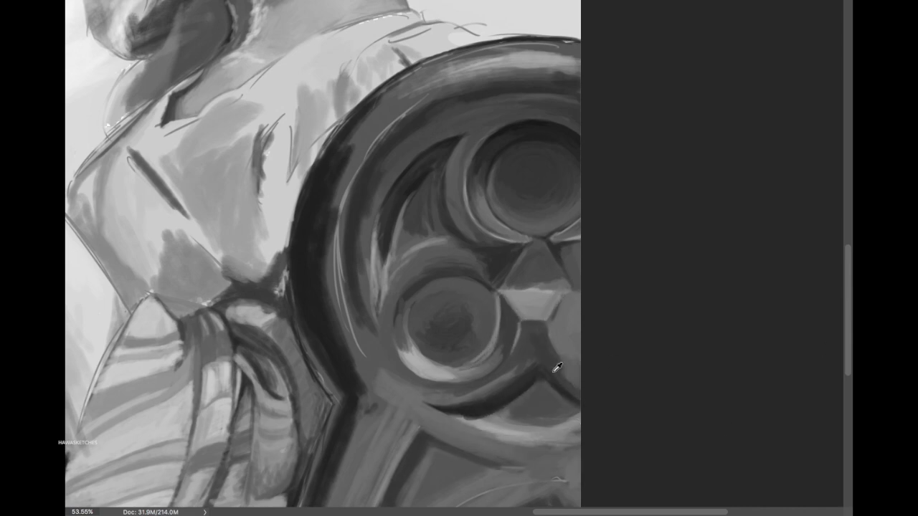
{"action": "left_click_drag", "start_coordinate": [562, 430], "coordinate": [518, 425]}
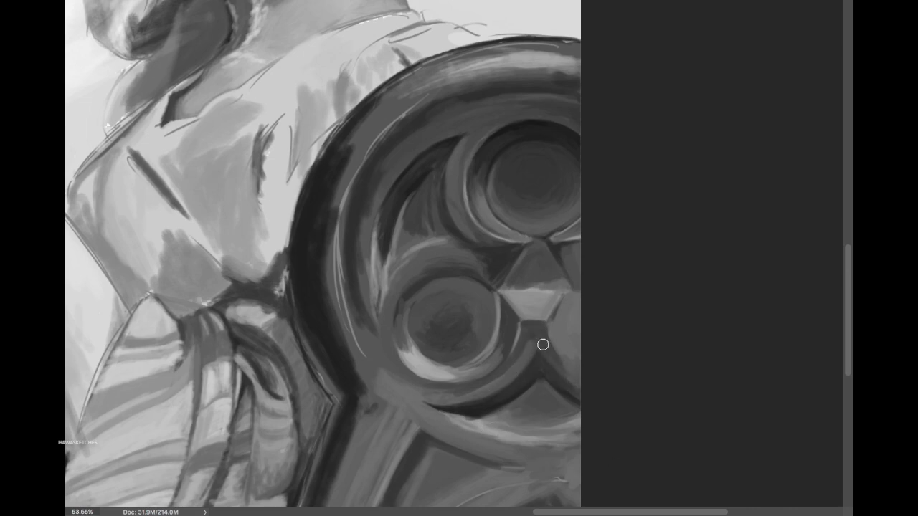
{"action": "left_click_drag", "start_coordinate": [543, 345], "coordinate": [461, 363]}
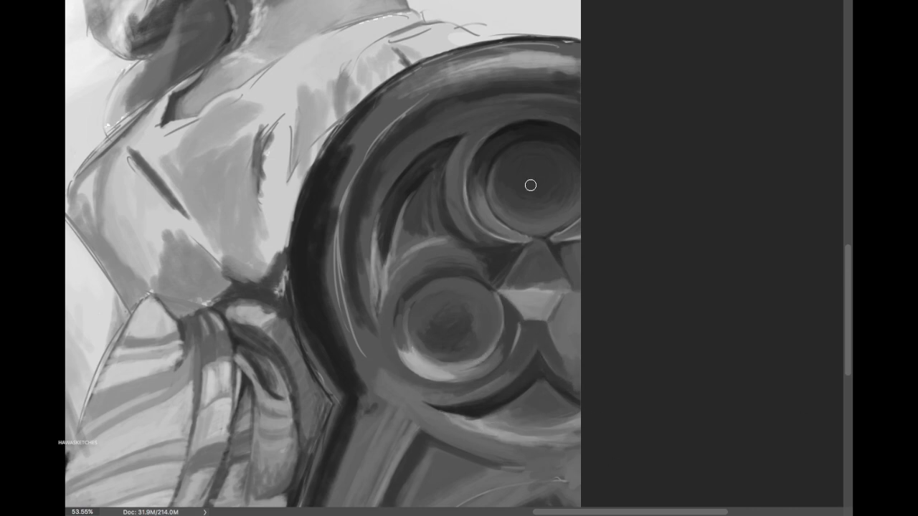
{"action": "mouse_move", "coordinate": [513, 306]}
{"action": "left_mouse_down"}
{"action": "mouse_move", "coordinate": [401, 311]}
{"action": "mouse_move", "coordinate": [467, 231]}
{"action": "mouse_move", "coordinate": [460, 208]}
{"action": "left_mouse_up"}
Step: Reshape the arcs left of both circles with light and dark strokes
{"action": "mouse_move", "coordinate": [393, 319]}
{"action": "left_mouse_down"}
{"action": "mouse_move", "coordinate": [436, 230]}
{"action": "mouse_move", "coordinate": [407, 192]}
{"action": "left_mouse_up"}
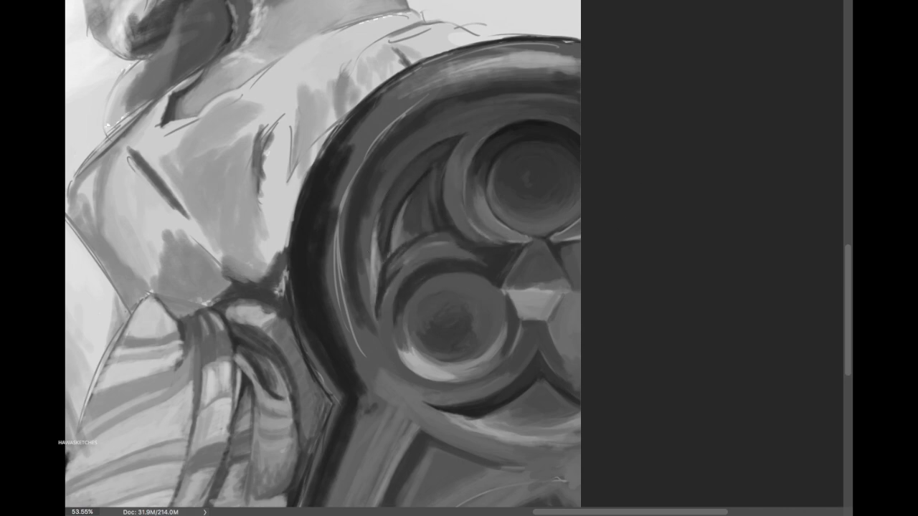
{"action": "mouse_move", "coordinate": [465, 275]}
{"action": "left_mouse_down"}
{"action": "mouse_move", "coordinate": [381, 311]}
{"action": "mouse_move", "coordinate": [374, 267]}
{"action": "left_mouse_up"}
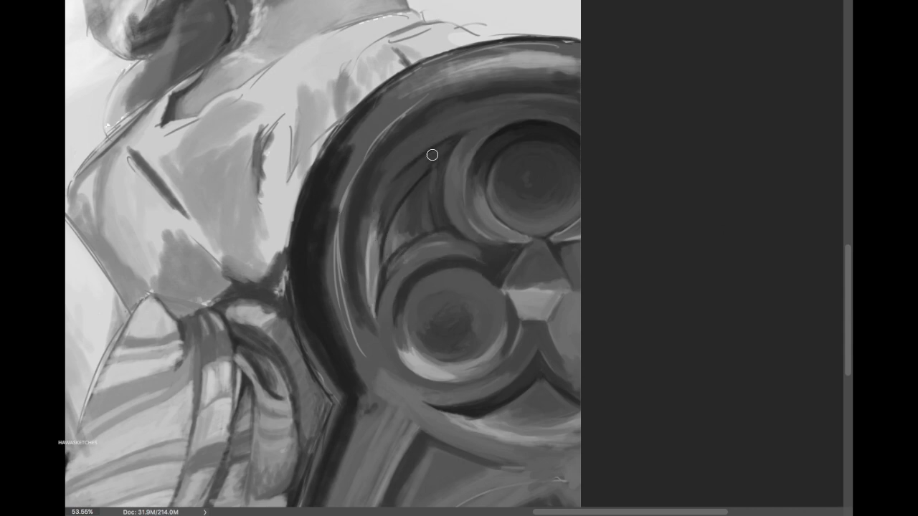
{"action": "left_click_drag", "start_coordinate": [377, 264], "coordinate": [417, 179]}
{"action": "left_click_drag", "start_coordinate": [366, 256], "coordinate": [373, 305]}
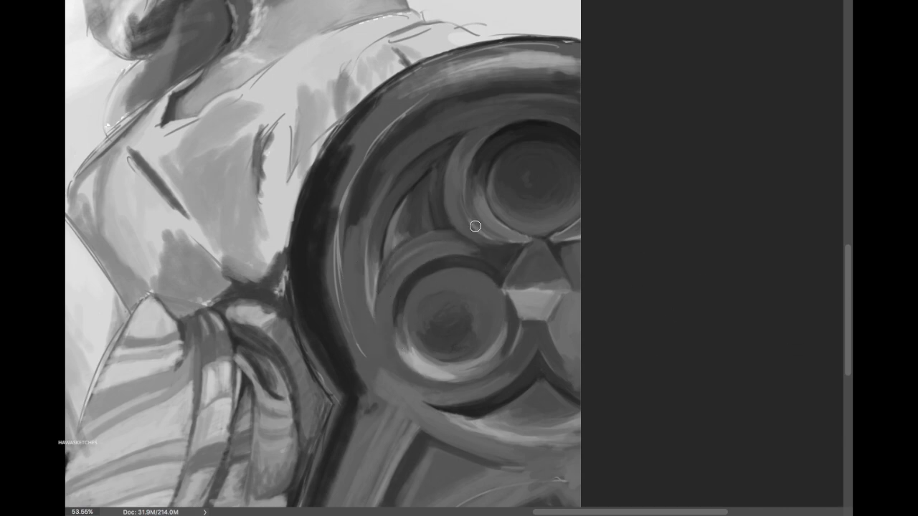
{"action": "mouse_move", "coordinate": [412, 352]}
{"action": "left_mouse_down"}
{"action": "mouse_move", "coordinate": [404, 303]}
{"action": "mouse_move", "coordinate": [437, 256]}
{"action": "mouse_move", "coordinate": [399, 274]}
{"action": "left_mouse_up"}
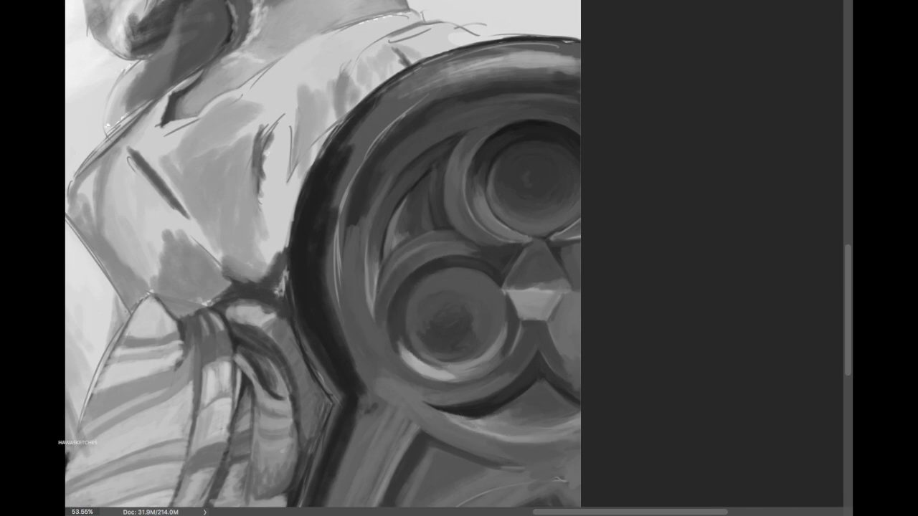
Step: Darken the carved ring's top edge and left outer edge with dark grey strokes
{"action": "scroll", "coordinate": [354, 324], "scroll_direction": "up", "scroll_amount": 3}
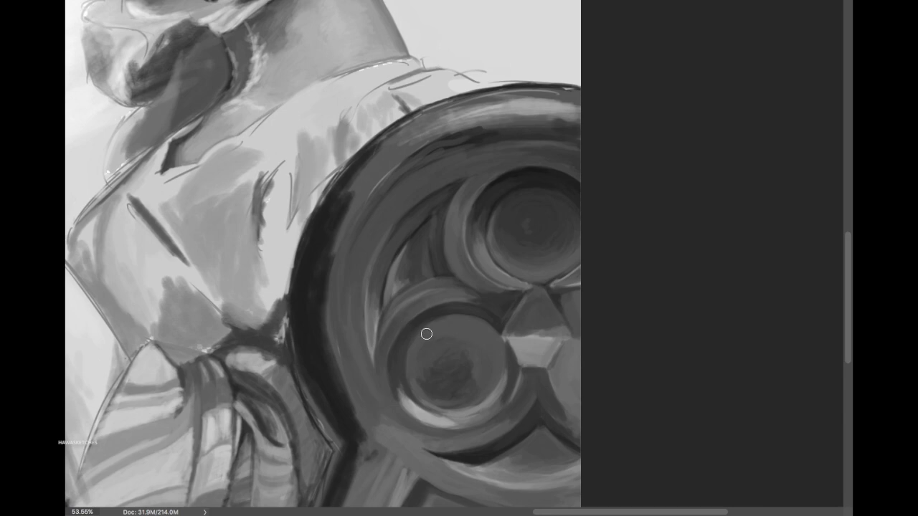
{"action": "mouse_move", "coordinate": [394, 171]}
{"action": "left_mouse_down"}
{"action": "mouse_move", "coordinate": [564, 135]}
{"action": "mouse_move", "coordinate": [416, 143]}
{"action": "mouse_move", "coordinate": [549, 139]}
{"action": "left_mouse_up"}
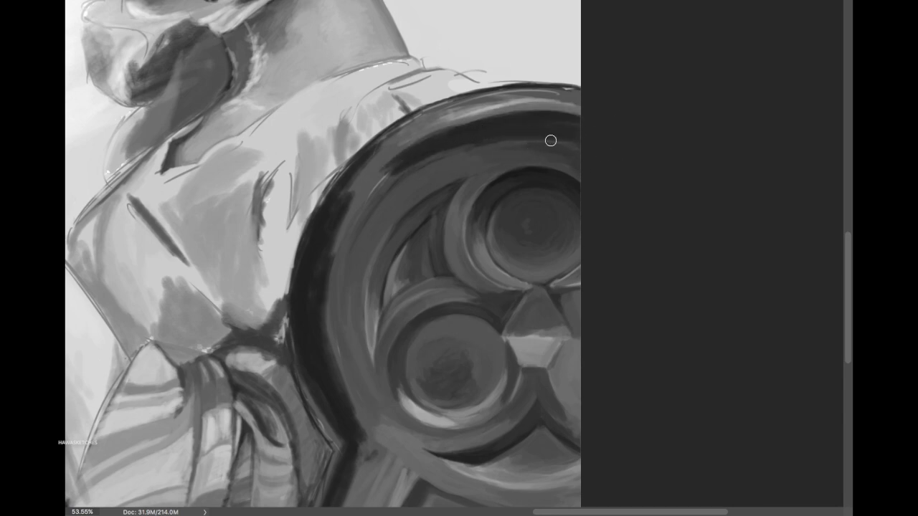
{"action": "mouse_move", "coordinate": [351, 172]}
{"action": "left_mouse_down"}
{"action": "mouse_move", "coordinate": [334, 362]}
{"action": "mouse_move", "coordinate": [327, 268]}
{"action": "mouse_move", "coordinate": [338, 387]}
{"action": "mouse_move", "coordinate": [375, 434]}
{"action": "mouse_move", "coordinate": [365, 329]}
{"action": "mouse_move", "coordinate": [337, 431]}
{"action": "mouse_move", "coordinate": [399, 318]}
{"action": "mouse_move", "coordinate": [395, 338]}
{"action": "mouse_move", "coordinate": [495, 369]}
{"action": "mouse_move", "coordinate": [596, 371]}
{"action": "mouse_move", "coordinate": [401, 391]}
{"action": "mouse_move", "coordinate": [268, 459]}
{"action": "mouse_move", "coordinate": [328, 373]}
{"action": "mouse_move", "coordinate": [305, 454]}
{"action": "mouse_move", "coordinate": [327, 279]}
{"action": "mouse_move", "coordinate": [272, 440]}
{"action": "mouse_move", "coordinate": [297, 323]}
{"action": "mouse_move", "coordinate": [315, 294]}
{"action": "left_mouse_up"}
{"action": "scroll", "coordinate": [365, 329], "scroll_direction": "down", "scroll_amount": 8}
Step: Brighten the railing's top edge and darken its middle and lower bands
{"action": "scroll", "coordinate": [439, 389], "scroll_direction": "up", "scroll_amount": 3}
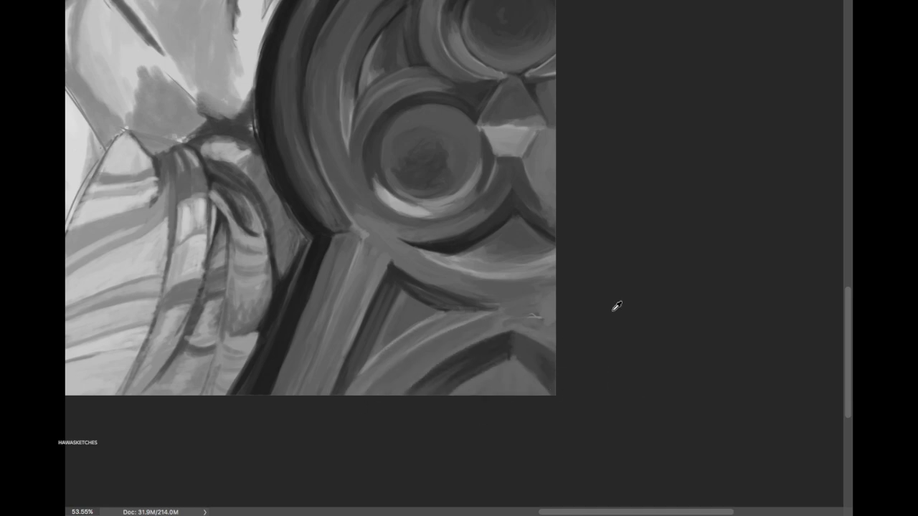
{"action": "scroll", "coordinate": [287, 222], "scroll_direction": "left", "scroll_amount": 10}
{"action": "scroll", "coordinate": [287, 221], "scroll_direction": "up", "scroll_amount": 5}
{"action": "scroll", "coordinate": [346, 368], "scroll_direction": "down", "scroll_amount": 5}
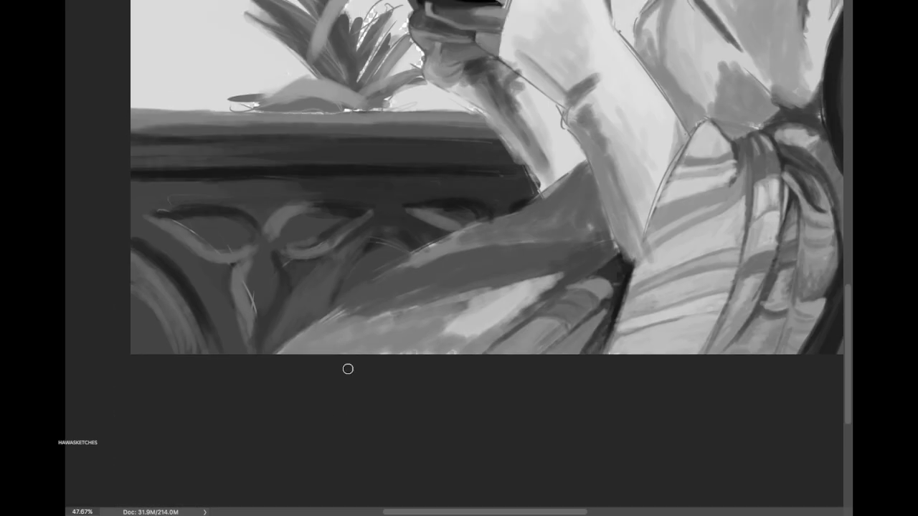
{"action": "mouse_move", "coordinate": [187, 159]}
{"action": "left_mouse_down"}
{"action": "mouse_move", "coordinate": [344, 152]}
{"action": "mouse_move", "coordinate": [452, 184]}
{"action": "mouse_move", "coordinate": [221, 176]}
{"action": "mouse_move", "coordinate": [407, 173]}
{"action": "left_mouse_up"}
{"action": "left_click_drag", "start_coordinate": [280, 178], "coordinate": [545, 179]}
{"action": "left_click_drag", "start_coordinate": [186, 218], "coordinate": [502, 215]}
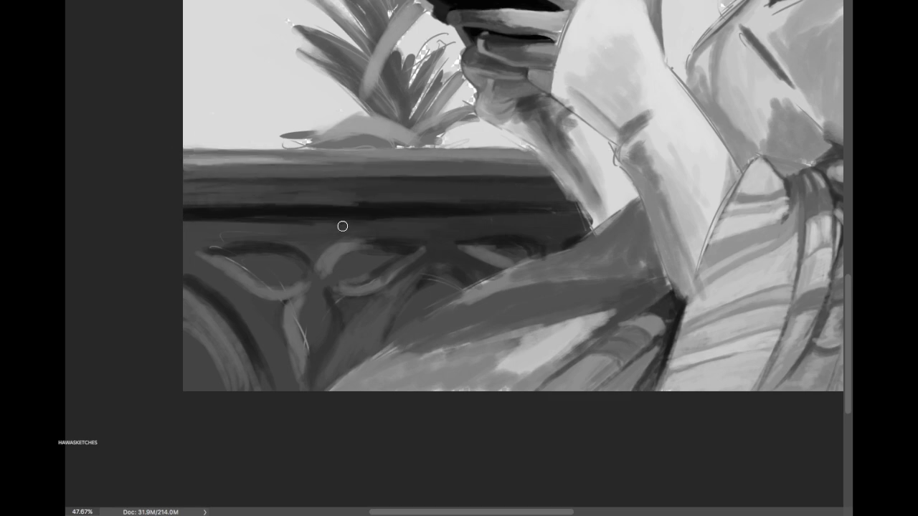
Step: Darken and reshape the railing ornament's diagonal, top-left edge and curves
{"action": "left_click_drag", "start_coordinate": [404, 287], "coordinate": [370, 322]}
{"action": "left_click_drag", "start_coordinate": [264, 240], "coordinate": [178, 244]}
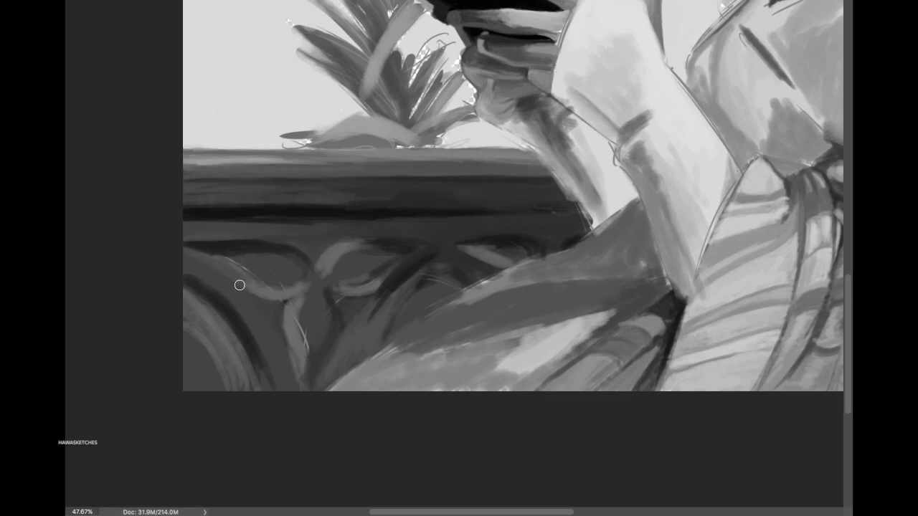
{"action": "mouse_move", "coordinate": [239, 285]}
{"action": "left_mouse_down"}
{"action": "mouse_move", "coordinate": [262, 244]}
{"action": "mouse_move", "coordinate": [437, 213]}
{"action": "mouse_move", "coordinate": [318, 375]}
{"action": "mouse_move", "coordinate": [360, 296]}
{"action": "mouse_move", "coordinate": [352, 334]}
{"action": "mouse_move", "coordinate": [373, 323]}
{"action": "mouse_move", "coordinate": [437, 229]}
{"action": "mouse_move", "coordinate": [342, 251]}
{"action": "mouse_move", "coordinate": [303, 287]}
{"action": "left_mouse_up"}
{"action": "scroll", "coordinate": [303, 308], "scroll_direction": "up", "scroll_amount": 1}
{"action": "scroll", "coordinate": [303, 309], "scroll_direction": "left", "scroll_amount": 1}
{"action": "mouse_move", "coordinate": [304, 332]}
{"action": "left_mouse_down"}
{"action": "mouse_move", "coordinate": [344, 363]}
{"action": "mouse_move", "coordinate": [402, 284]}
{"action": "mouse_move", "coordinate": [350, 349]}
{"action": "left_mouse_up"}
Step: Rework the railing arch beside the sleeve with lighter curves and darker centre
{"action": "mouse_move", "coordinate": [430, 280]}
{"action": "left_mouse_down"}
{"action": "mouse_move", "coordinate": [351, 306]}
{"action": "mouse_move", "coordinate": [320, 351]}
{"action": "mouse_move", "coordinate": [490, 342]}
{"action": "left_mouse_up"}
{"action": "left_click_drag", "start_coordinate": [519, 288], "coordinate": [587, 322]}
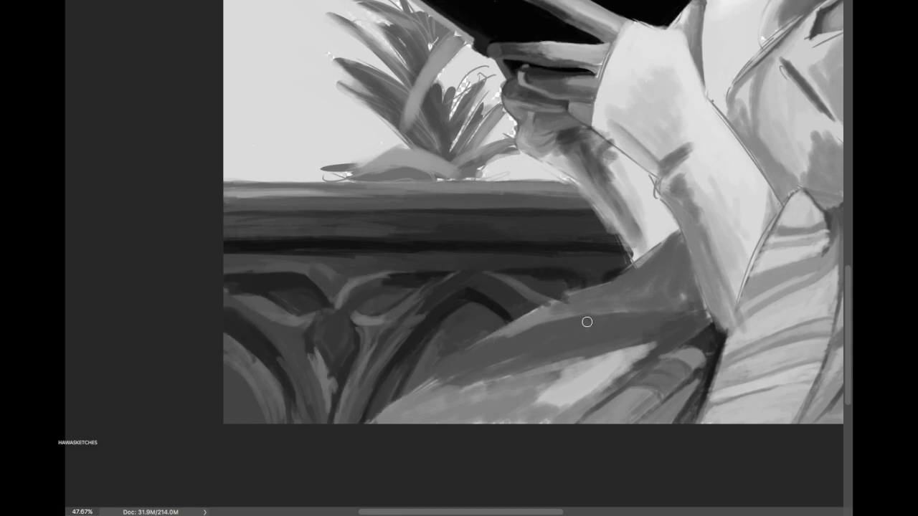
{"action": "left_click_drag", "start_coordinate": [488, 308], "coordinate": [506, 291]}
{"action": "left_click_drag", "start_coordinate": [423, 280], "coordinate": [337, 308]}
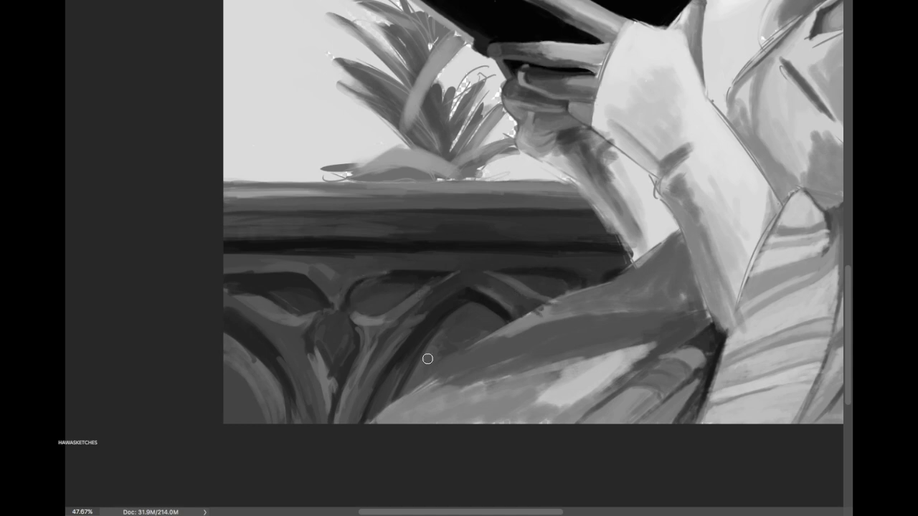
{"action": "left_click_drag", "start_coordinate": [428, 358], "coordinate": [462, 330]}
Step: Shade and repaint the lower-left railing arch and lighten the central V-shaped post
{"action": "left_click_drag", "start_coordinate": [331, 411], "coordinate": [301, 439]}
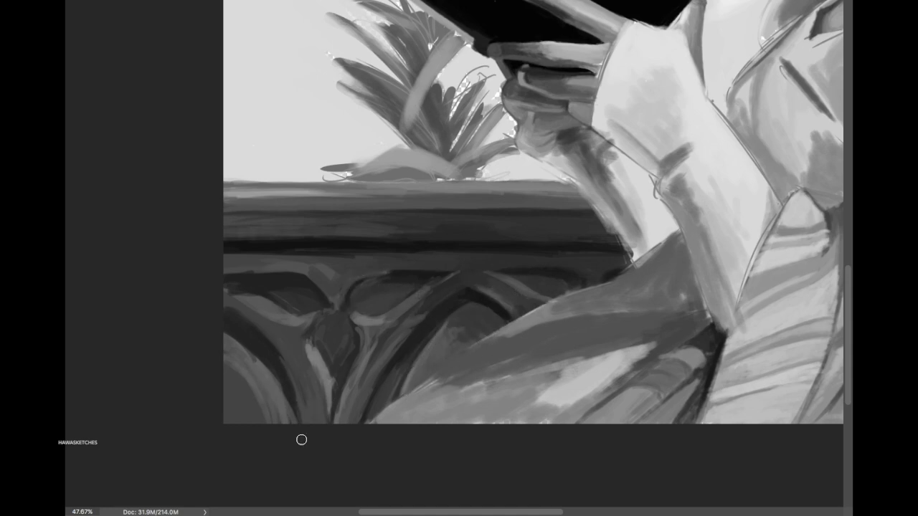
{"action": "mouse_move", "coordinate": [258, 419]}
{"action": "left_mouse_down"}
{"action": "mouse_move", "coordinate": [203, 344]}
{"action": "mouse_move", "coordinate": [234, 352]}
{"action": "left_mouse_up"}
{"action": "left_click_drag", "start_coordinate": [236, 294], "coordinate": [359, 290]}
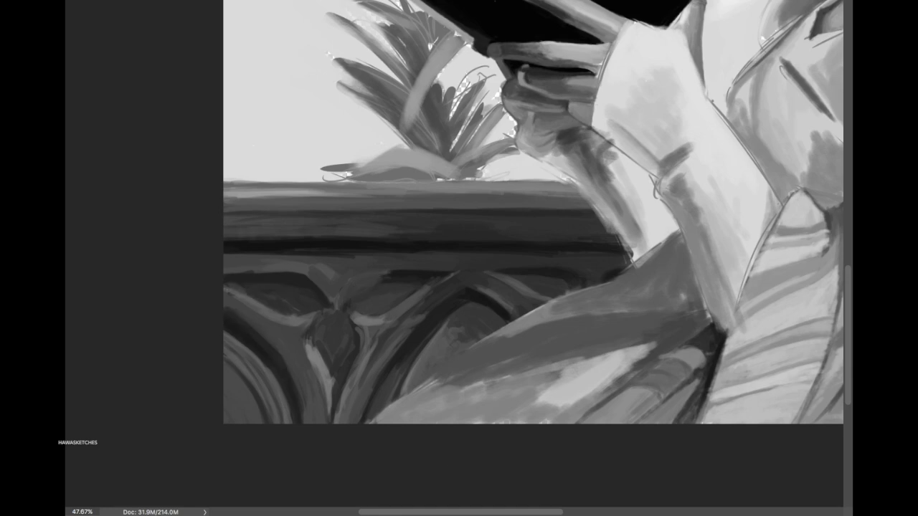
{"action": "mouse_move", "coordinate": [437, 327]}
{"action": "left_mouse_down"}
{"action": "mouse_move", "coordinate": [287, 322]}
{"action": "mouse_move", "coordinate": [351, 402]}
{"action": "left_mouse_up"}
Step: Fit the whole painting in view, then add right-hand leaf strokes and darken the plant's base
{"action": "key", "text": "ctrl+0"}
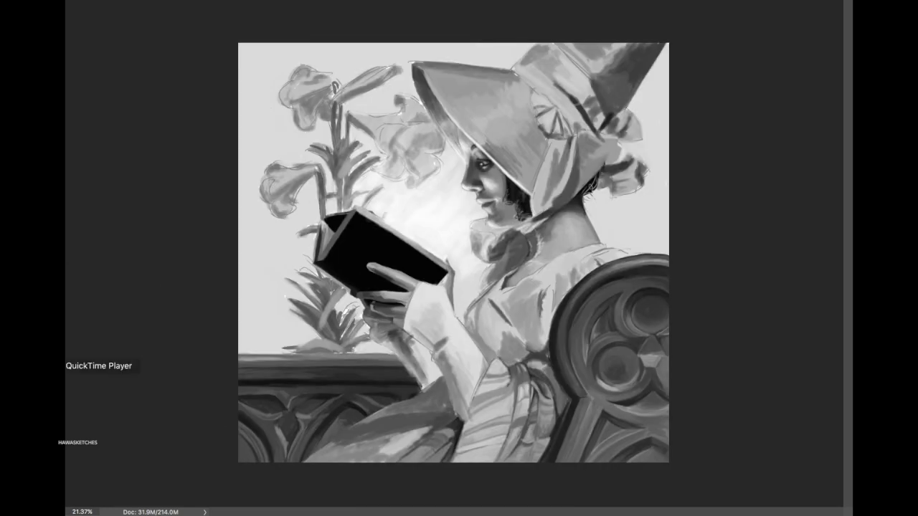
{"action": "scroll", "coordinate": [299, 406], "scroll_direction": "up", "scroll_amount": 3}
{"action": "left_click_drag", "start_coordinate": [299, 406], "coordinate": [348, 405]}
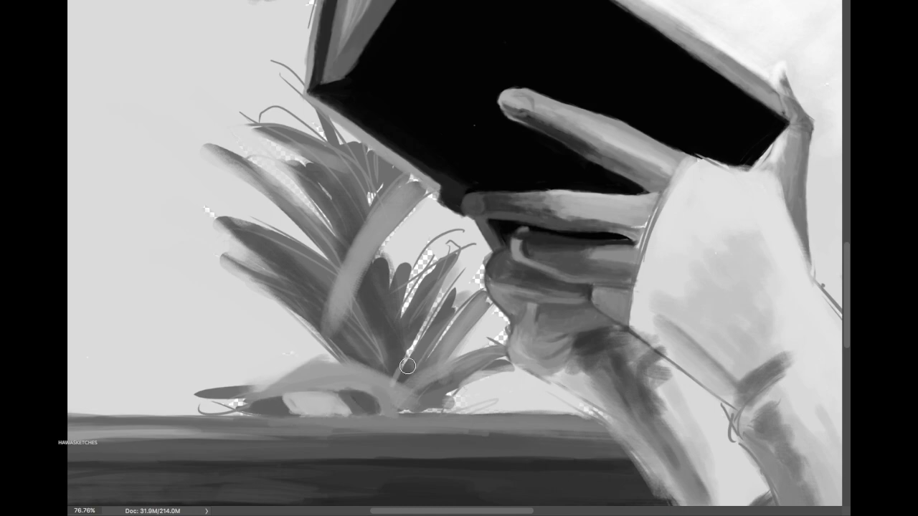
{"action": "left_click_drag", "start_coordinate": [407, 366], "coordinate": [423, 370]}
{"action": "mouse_move", "coordinate": [405, 402]}
{"action": "left_mouse_down"}
{"action": "mouse_move", "coordinate": [439, 362]}
{"action": "mouse_move", "coordinate": [505, 350]}
{"action": "mouse_move", "coordinate": [459, 366]}
{"action": "left_mouse_up"}
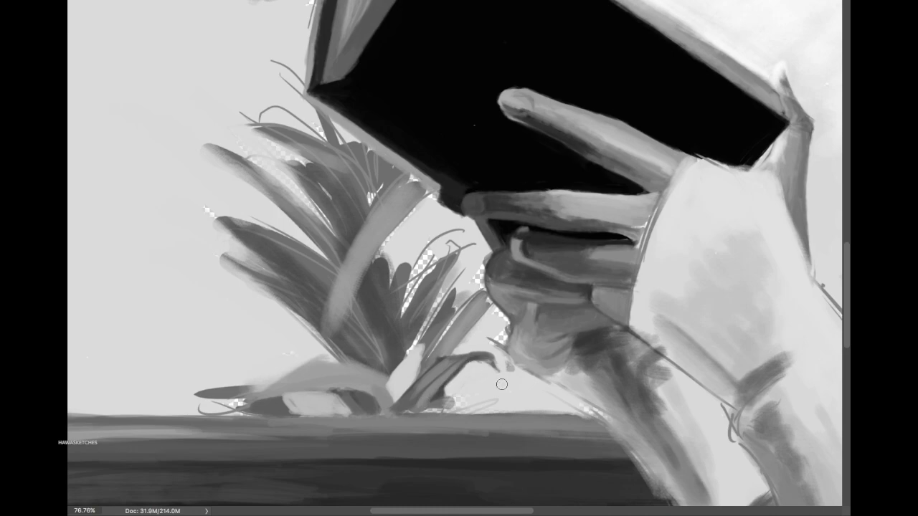
{"action": "left_click_drag", "start_coordinate": [405, 412], "coordinate": [498, 393]}
Step: Redefine the left leaves, add a dark leaf toward the hand and a new light leaf
{"action": "left_click_drag", "start_coordinate": [316, 337], "coordinate": [222, 230]}
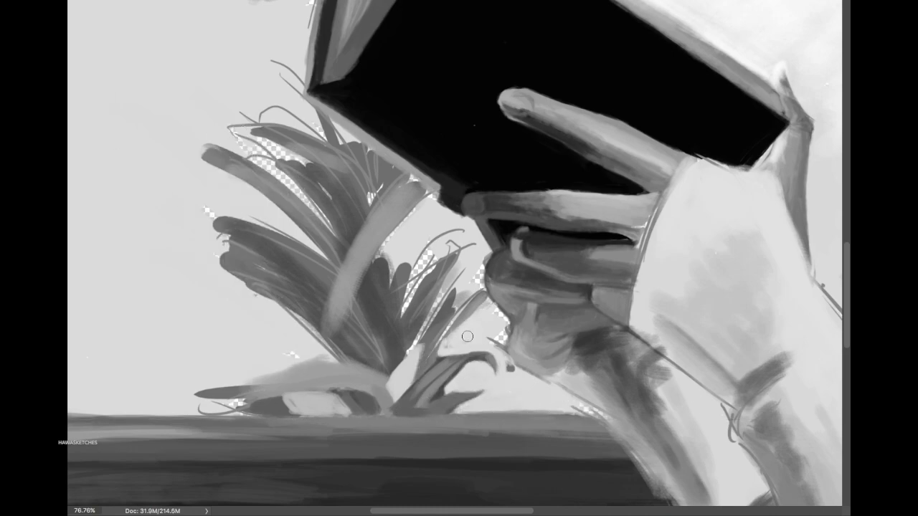
{"action": "left_click_drag", "start_coordinate": [402, 355], "coordinate": [484, 297]}
{"action": "left_click_drag", "start_coordinate": [427, 328], "coordinate": [460, 301]}
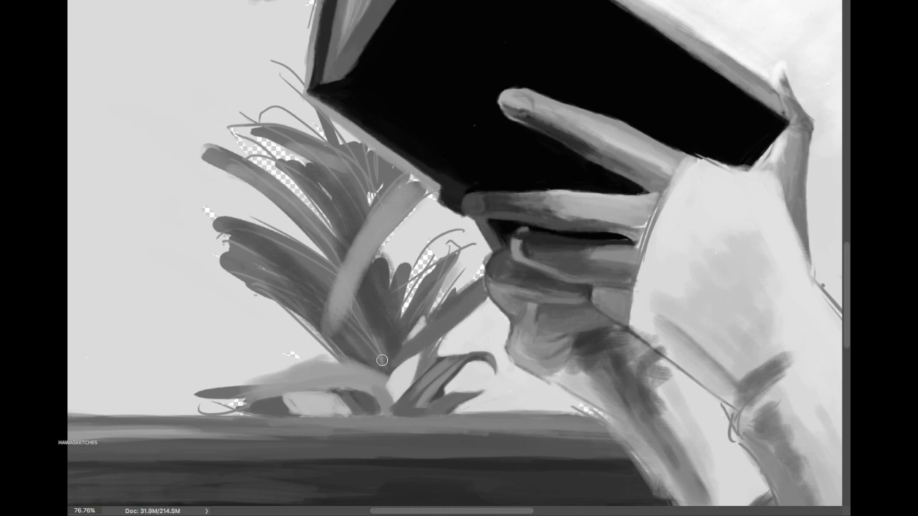
{"action": "left_click_drag", "start_coordinate": [290, 356], "coordinate": [353, 363]}
{"action": "left_click_drag", "start_coordinate": [476, 230], "coordinate": [380, 294]}
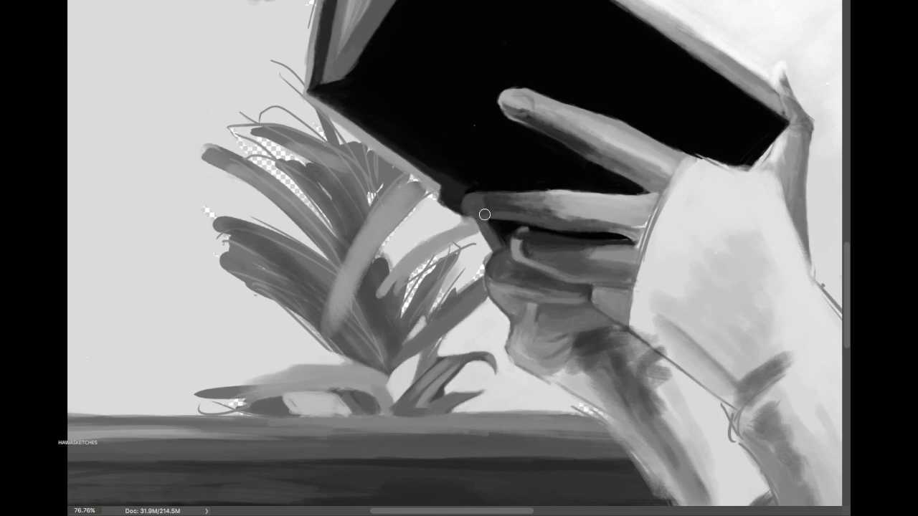
{"action": "left_click_drag", "start_coordinate": [448, 286], "coordinate": [484, 258]}
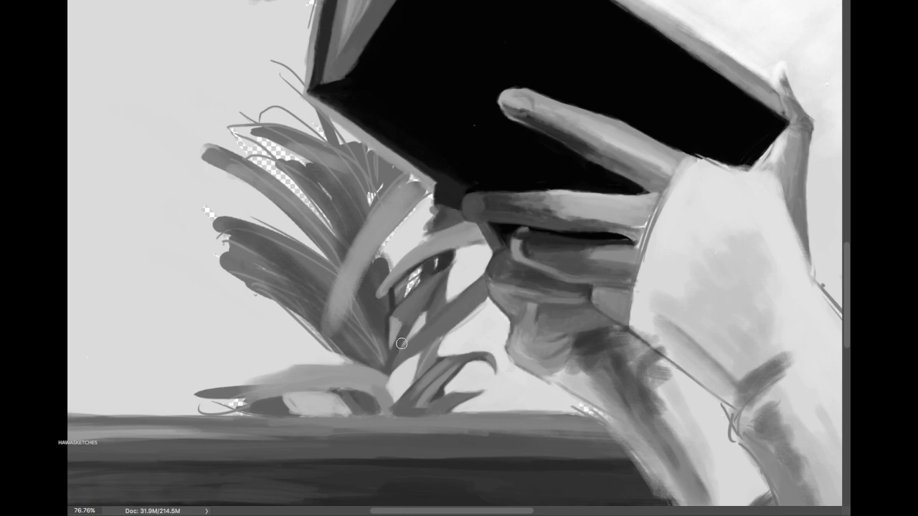
Step: Widen the central leaf, refine leaves near the book and add new left-cluster leaves
{"action": "mouse_move", "coordinate": [436, 208]}
{"action": "left_mouse_down"}
{"action": "mouse_move", "coordinate": [415, 220]}
{"action": "mouse_move", "coordinate": [430, 187]}
{"action": "mouse_move", "coordinate": [316, 369]}
{"action": "mouse_move", "coordinate": [430, 201]}
{"action": "left_mouse_up"}
{"action": "mouse_move", "coordinate": [337, 255]}
{"action": "left_mouse_down"}
{"action": "mouse_move", "coordinate": [326, 362]}
{"action": "mouse_move", "coordinate": [369, 308]}
{"action": "mouse_move", "coordinate": [358, 344]}
{"action": "left_mouse_up"}
{"action": "left_click_drag", "start_coordinate": [415, 226], "coordinate": [386, 266]}
{"action": "mouse_move", "coordinate": [380, 212]}
{"action": "left_mouse_down"}
{"action": "mouse_move", "coordinate": [351, 254]}
{"action": "mouse_move", "coordinate": [309, 364]}
{"action": "mouse_move", "coordinate": [215, 402]}
{"action": "mouse_move", "coordinate": [229, 416]}
{"action": "left_mouse_up"}
{"action": "left_click_drag", "start_coordinate": [284, 400], "coordinate": [350, 374]}
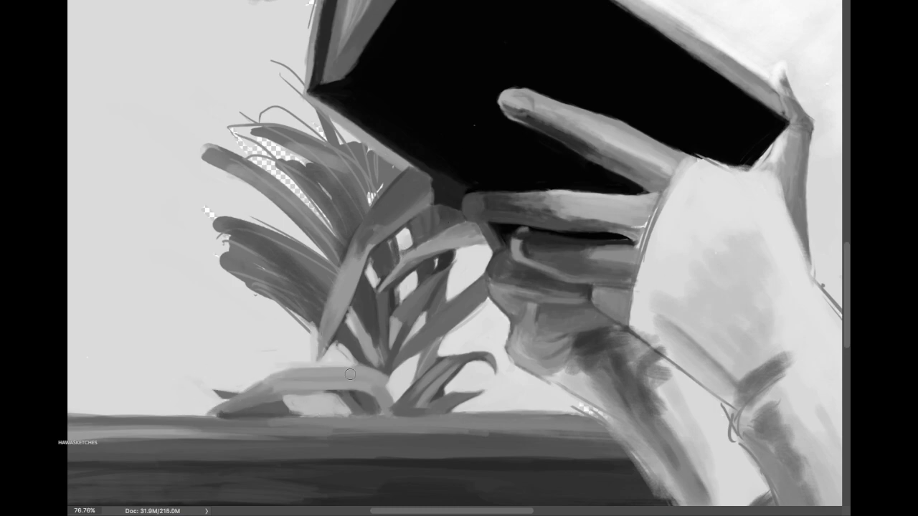
{"action": "mouse_move", "coordinate": [255, 288]}
{"action": "left_mouse_down"}
{"action": "mouse_move", "coordinate": [308, 319]}
{"action": "mouse_move", "coordinate": [346, 319]}
{"action": "mouse_move", "coordinate": [268, 242]}
{"action": "mouse_move", "coordinate": [308, 250]}
{"action": "mouse_move", "coordinate": [287, 189]}
{"action": "left_mouse_up"}
{"action": "mouse_move", "coordinate": [188, 225]}
{"action": "left_mouse_down"}
{"action": "mouse_move", "coordinate": [339, 261]}
{"action": "mouse_move", "coordinate": [272, 215]}
{"action": "left_mouse_up"}
Step: Cover transparent gaps with background grey and reshape the upper-left leaves with dark strokes
{"action": "mouse_move", "coordinate": [208, 147]}
{"action": "left_mouse_down"}
{"action": "mouse_move", "coordinate": [337, 237]}
{"action": "mouse_move", "coordinate": [237, 140]}
{"action": "left_mouse_up"}
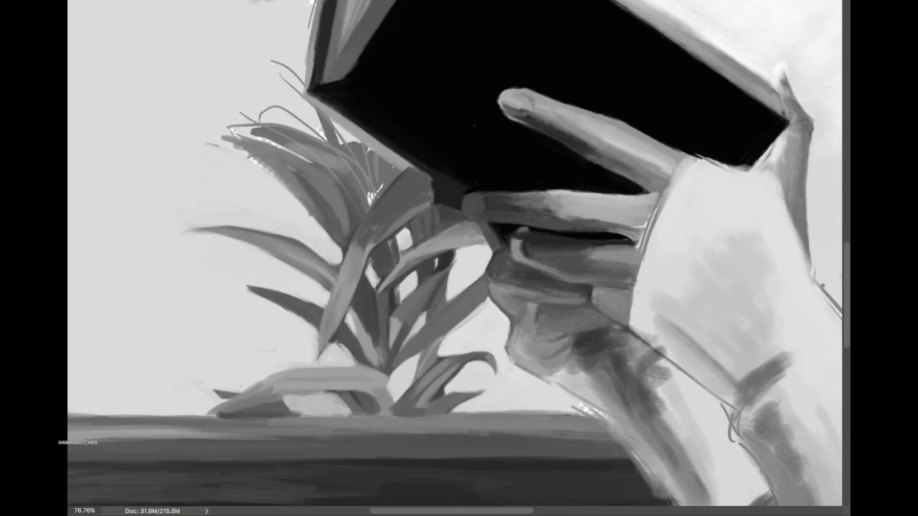
{"action": "left_click_drag", "start_coordinate": [316, 215], "coordinate": [219, 136]}
{"action": "left_click_drag", "start_coordinate": [289, 205], "coordinate": [269, 203]}
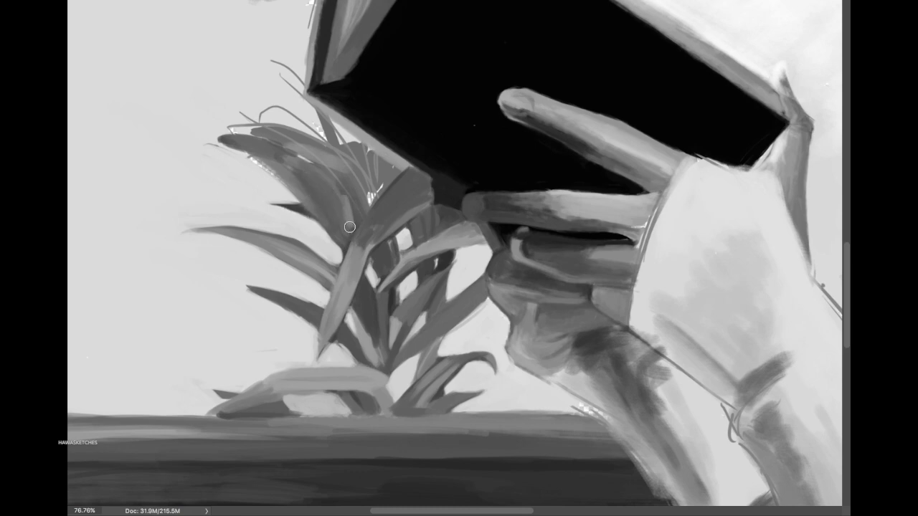
{"action": "mouse_move", "coordinate": [365, 219]}
{"action": "left_mouse_down"}
{"action": "mouse_move", "coordinate": [351, 199]}
{"action": "mouse_move", "coordinate": [215, 140]}
{"action": "left_mouse_up"}
{"action": "left_click_drag", "start_coordinate": [287, 186], "coordinate": [215, 143]}
{"action": "left_click_drag", "start_coordinate": [286, 147], "coordinate": [215, 125]}
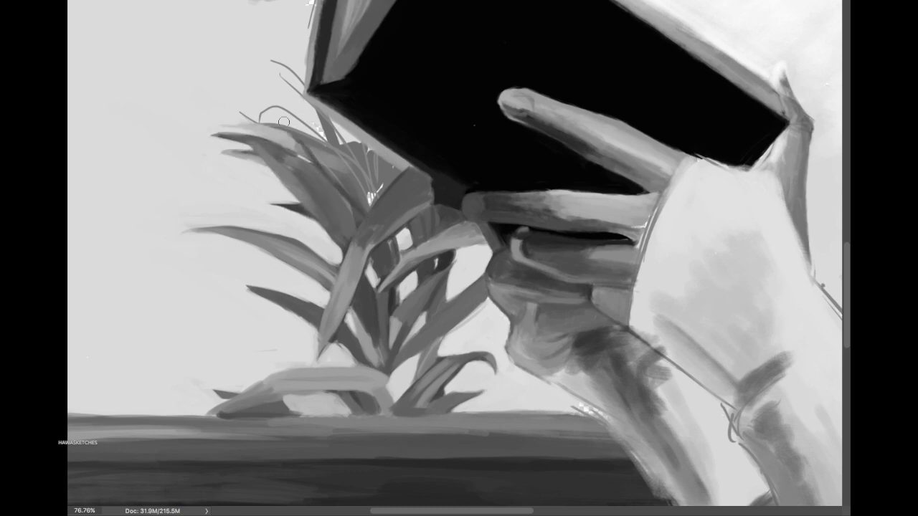
{"action": "mouse_move", "coordinate": [319, 133]}
{"action": "left_mouse_down"}
{"action": "mouse_move", "coordinate": [288, 95]}
{"action": "mouse_move", "coordinate": [344, 161]}
{"action": "left_mouse_up"}
Step: Turn the upper-left leaf into a broad light leaf with defined dark and light edges
{"action": "mouse_move", "coordinate": [366, 193]}
{"action": "left_mouse_down"}
{"action": "mouse_move", "coordinate": [334, 118]}
{"action": "mouse_move", "coordinate": [362, 143]}
{"action": "left_mouse_up"}
{"action": "left_click_drag", "start_coordinate": [272, 54], "coordinate": [344, 165]}
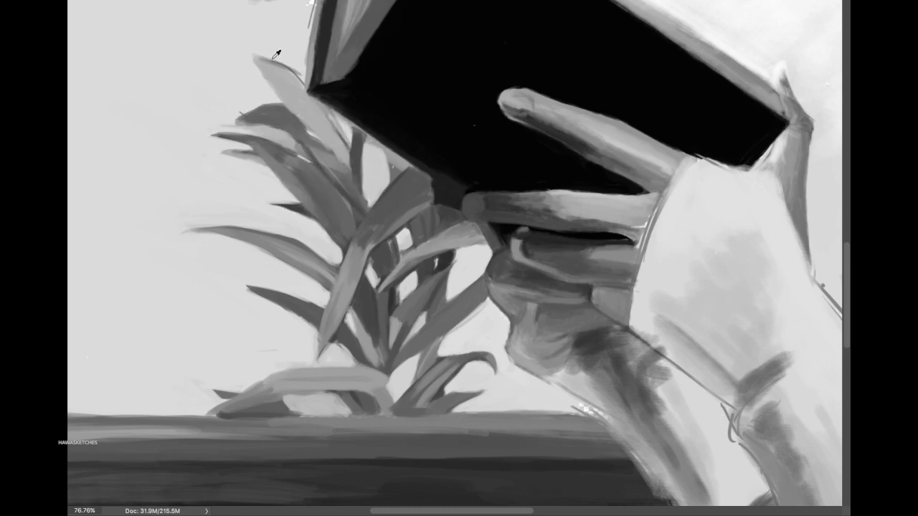
{"action": "left_click_drag", "start_coordinate": [358, 201], "coordinate": [326, 132]}
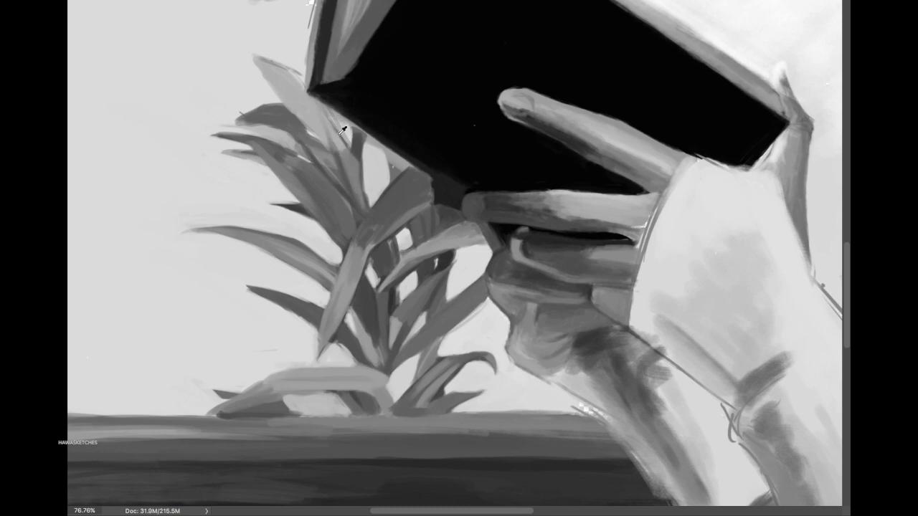
{"action": "left_click_drag", "start_coordinate": [336, 149], "coordinate": [287, 115]}
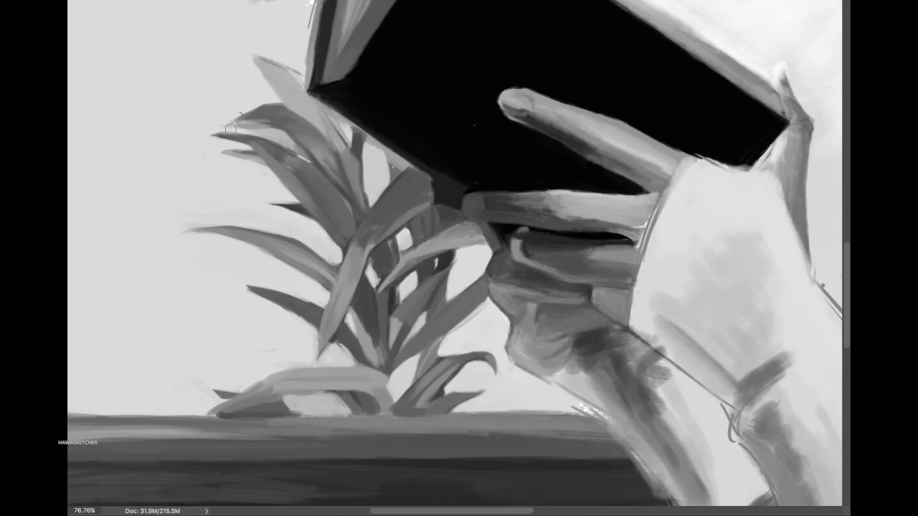
{"action": "left_click_drag", "start_coordinate": [230, 129], "coordinate": [308, 159]}
Step: Redraw the upper-left leaf higher beside the book
{"action": "scroll", "coordinate": [246, 163], "scroll_direction": "up", "scroll_amount": 3}
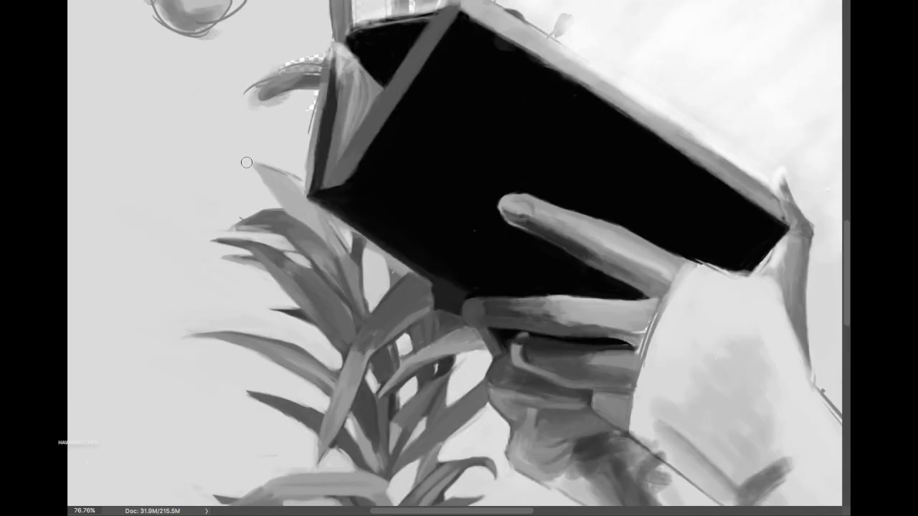
{"action": "scroll", "coordinate": [336, 176], "scroll_direction": "up", "scroll_amount": 1}
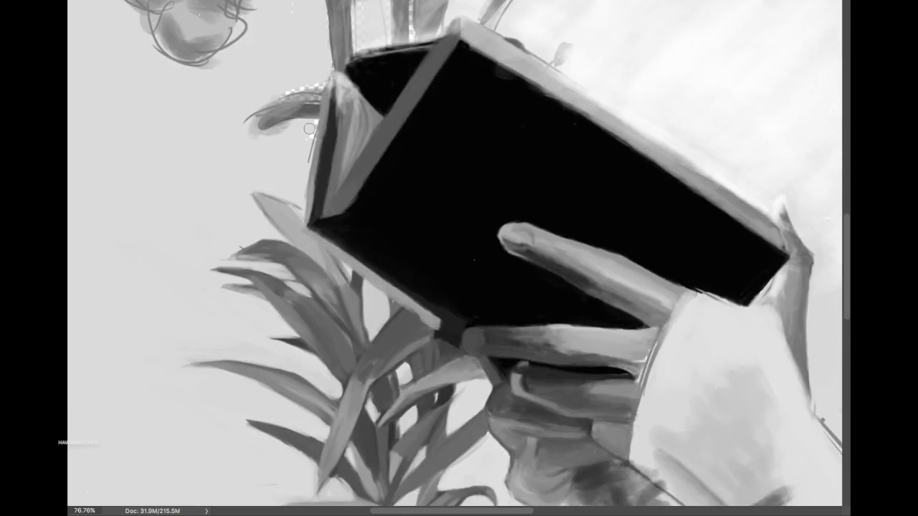
{"action": "left_click_drag", "start_coordinate": [250, 123], "coordinate": [316, 109]}
{"action": "left_click_drag", "start_coordinate": [250, 95], "coordinate": [324, 89]}
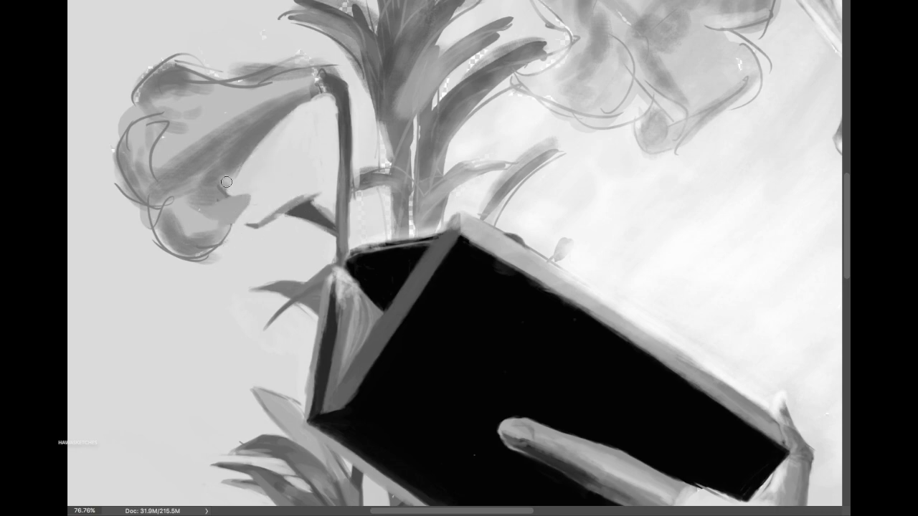
Step: Repaint the drooping lily's petals with darker inner shading on its lower lobe
{"action": "left_click_drag", "start_coordinate": [272, 122], "coordinate": [215, 229]}
{"action": "left_click_drag", "start_coordinate": [144, 208], "coordinate": [204, 251]}
{"action": "left_click_drag", "start_coordinate": [172, 208], "coordinate": [287, 68]}
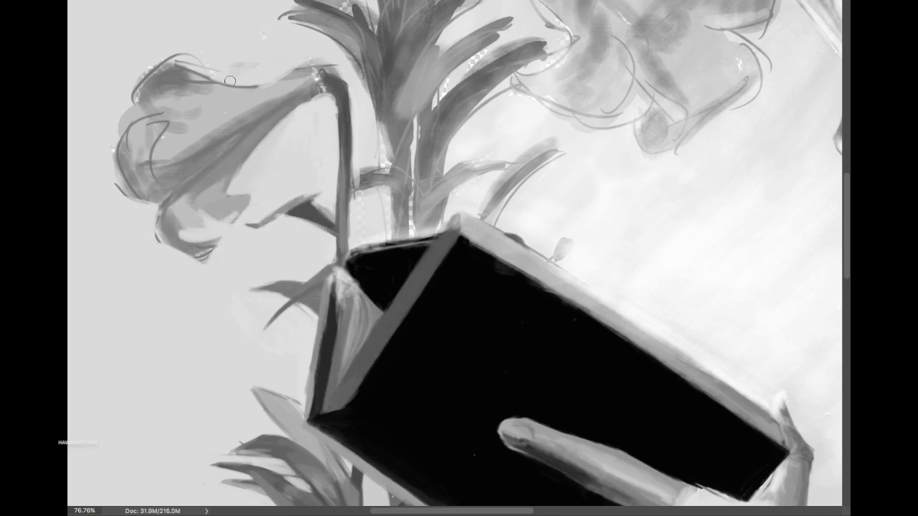
{"action": "mouse_move", "coordinate": [208, 215]}
{"action": "left_mouse_down"}
{"action": "mouse_move", "coordinate": [170, 228]}
{"action": "mouse_move", "coordinate": [132, 133]}
{"action": "mouse_move", "coordinate": [143, 162]}
{"action": "left_mouse_up"}
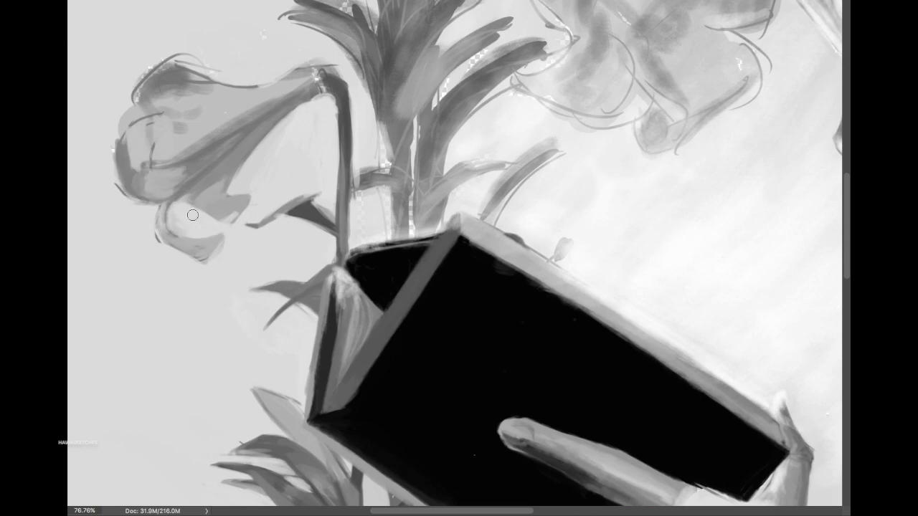
{"action": "left_click_drag", "start_coordinate": [228, 188], "coordinate": [181, 210]}
{"action": "left_click_drag", "start_coordinate": [215, 212], "coordinate": [179, 218]}
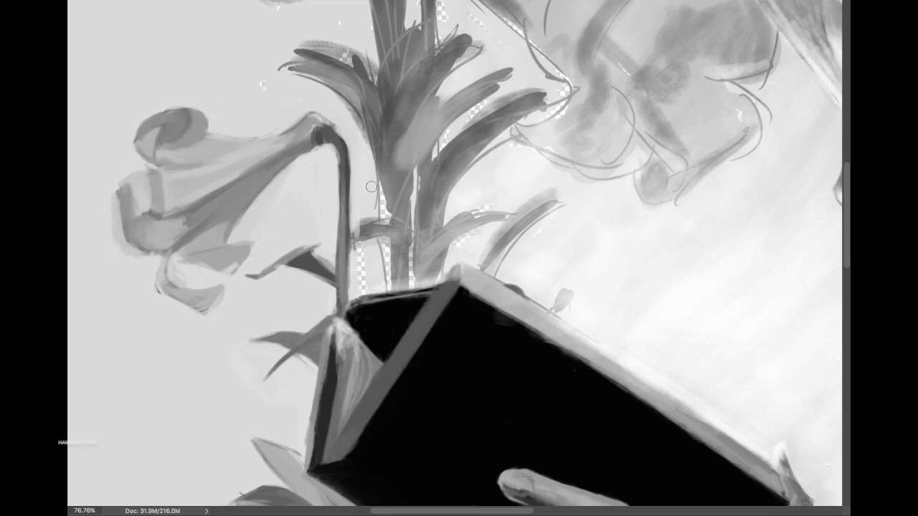
Step: Darken the central leaves, fill gaps between stems and add dark leaves right of the stem
{"action": "mouse_move", "coordinate": [402, 215]}
{"action": "left_mouse_down"}
{"action": "mouse_move", "coordinate": [609, 86]}
{"action": "mouse_move", "coordinate": [717, 323]}
{"action": "mouse_move", "coordinate": [402, 237]}
{"action": "mouse_move", "coordinate": [372, 296]}
{"action": "left_mouse_up"}
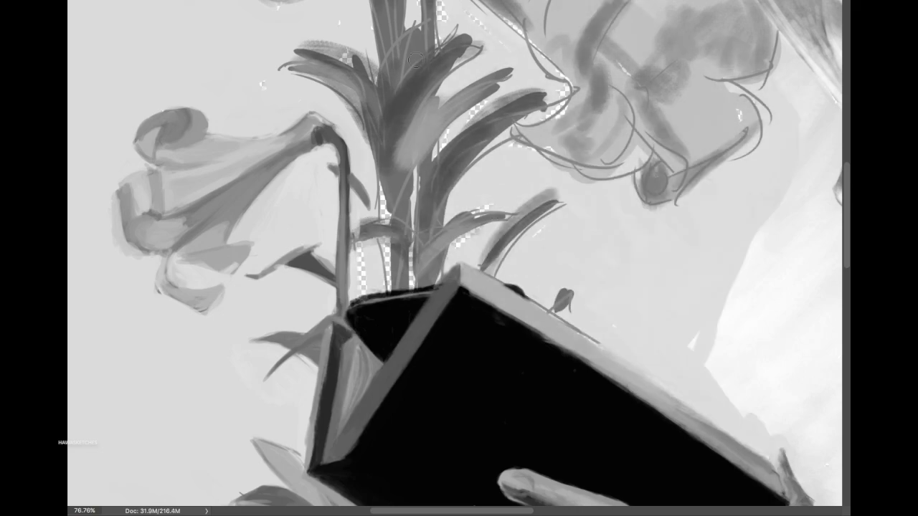
{"action": "mouse_move", "coordinate": [380, 224]}
{"action": "left_mouse_down"}
{"action": "mouse_move", "coordinate": [360, 247]}
{"action": "mouse_move", "coordinate": [394, 294]}
{"action": "mouse_move", "coordinate": [418, 264]}
{"action": "left_mouse_up"}
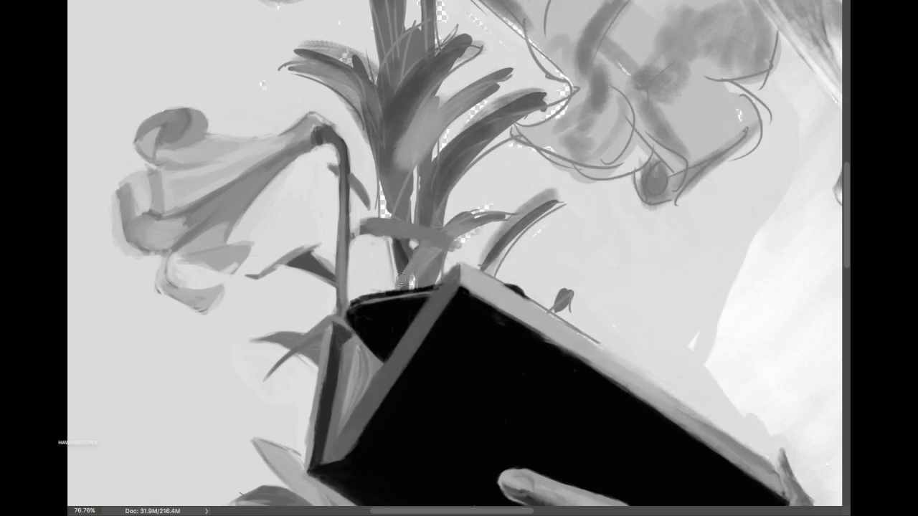
{"action": "mouse_move", "coordinate": [353, 222]}
{"action": "left_mouse_down"}
{"action": "mouse_move", "coordinate": [463, 260]}
{"action": "mouse_move", "coordinate": [417, 285]}
{"action": "left_mouse_up"}
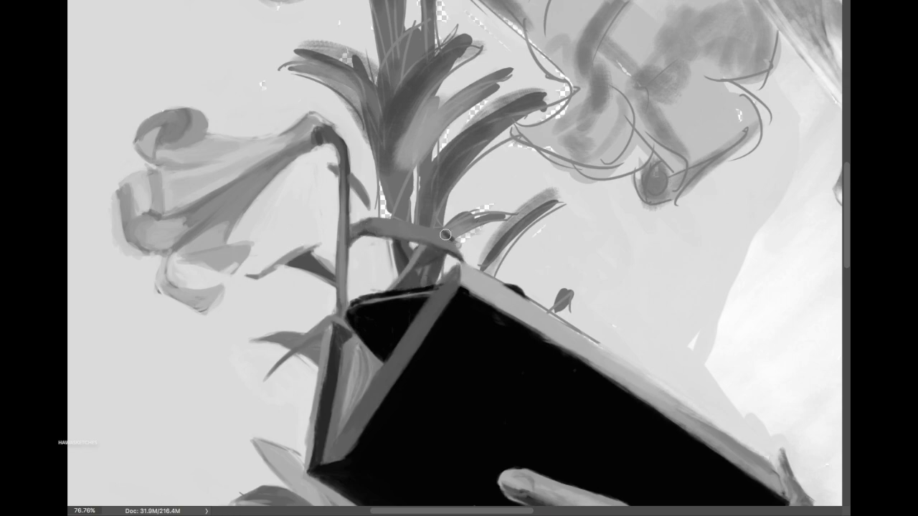
{"action": "left_click_drag", "start_coordinate": [444, 234], "coordinate": [505, 214]}
{"action": "mouse_move", "coordinate": [438, 198]}
{"action": "left_mouse_down"}
{"action": "mouse_move", "coordinate": [467, 143]}
{"action": "mouse_move", "coordinate": [516, 121]}
{"action": "mouse_move", "coordinate": [477, 100]}
{"action": "mouse_move", "coordinate": [459, 126]}
{"action": "left_mouse_up"}
Step: Lighten the upper-right leaf and add clean dark leaves rising from the pot rim
{"action": "left_click_drag", "start_coordinate": [494, 90], "coordinate": [445, 140]}
{"action": "left_click_drag", "start_coordinate": [482, 158], "coordinate": [498, 188]}
{"action": "left_click_drag", "start_coordinate": [467, 276], "coordinate": [563, 207]}
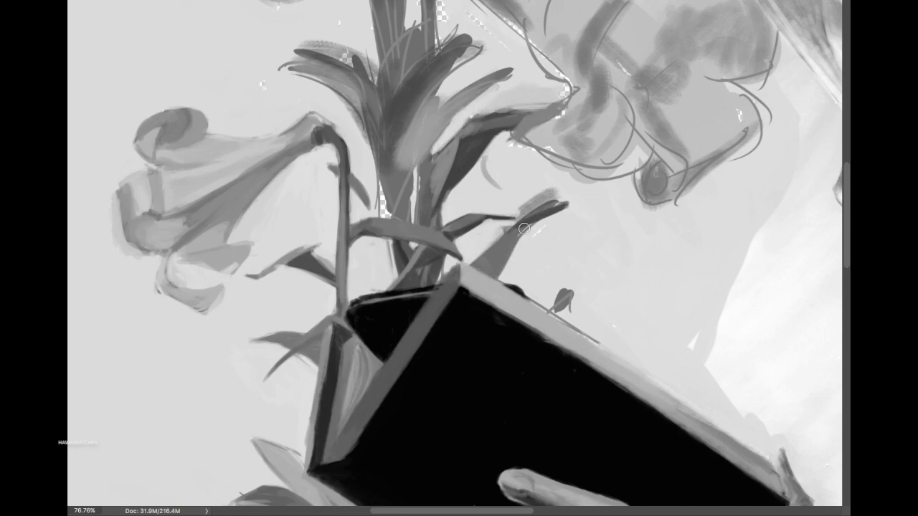
{"action": "left_click_drag", "start_coordinate": [506, 243], "coordinate": [565, 206]}
{"action": "mouse_move", "coordinate": [496, 185]}
{"action": "left_mouse_down"}
{"action": "mouse_move", "coordinate": [515, 129]}
{"action": "mouse_move", "coordinate": [588, 188]}
{"action": "left_mouse_up"}
Step: Tidy the dark hair edge, lightening the patch beneath and darkening its strokes
{"action": "mouse_move", "coordinate": [516, 144]}
{"action": "left_mouse_down"}
{"action": "mouse_move", "coordinate": [566, 175]}
{"action": "mouse_move", "coordinate": [541, 150]}
{"action": "mouse_move", "coordinate": [576, 96]}
{"action": "mouse_move", "coordinate": [593, 86]}
{"action": "left_mouse_up"}
{"action": "left_click_drag", "start_coordinate": [580, 116], "coordinate": [574, 93]}
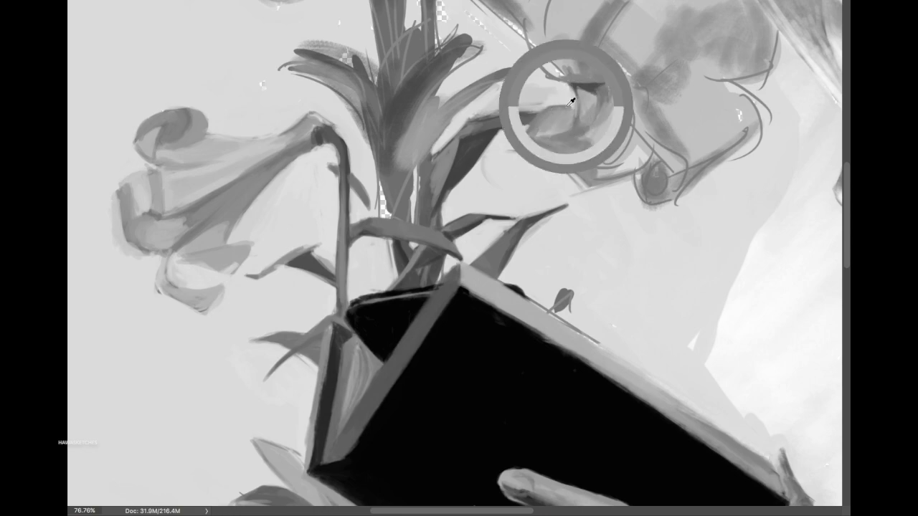
{"action": "left_click_drag", "start_coordinate": [615, 10], "coordinate": [587, 76]}
{"action": "left_click_drag", "start_coordinate": [602, 124], "coordinate": [630, 161]}
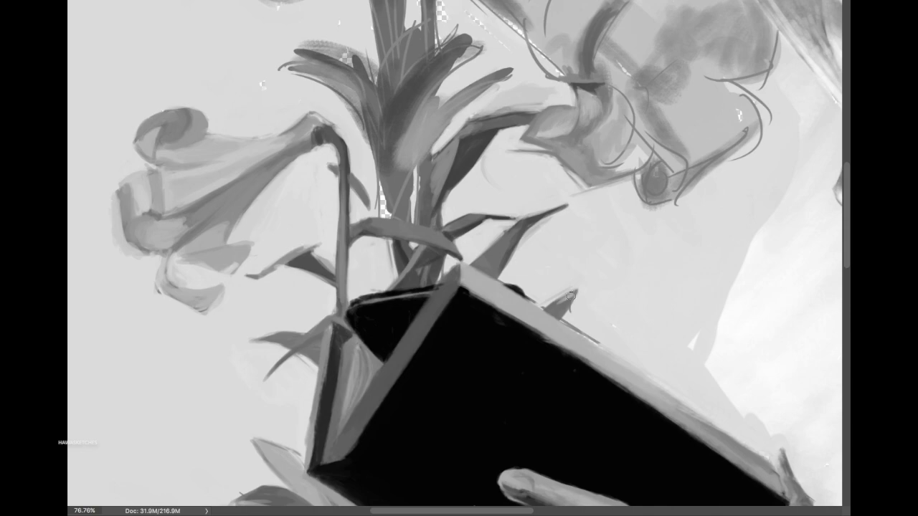
Step: Refine and darken the lily stem above the pot
{"action": "scroll", "coordinate": [585, 292], "scroll_direction": "up", "scroll_amount": 2}
{"action": "mouse_move", "coordinate": [417, 286]}
{"action": "left_mouse_down"}
{"action": "mouse_move", "coordinate": [415, 200]}
{"action": "mouse_move", "coordinate": [436, 284]}
{"action": "mouse_move", "coordinate": [432, 172]}
{"action": "mouse_move", "coordinate": [495, 152]}
{"action": "mouse_move", "coordinate": [479, 137]}
{"action": "mouse_move", "coordinate": [429, 161]}
{"action": "left_mouse_up"}
{"action": "left_click_drag", "start_coordinate": [423, 198], "coordinate": [393, 278]}
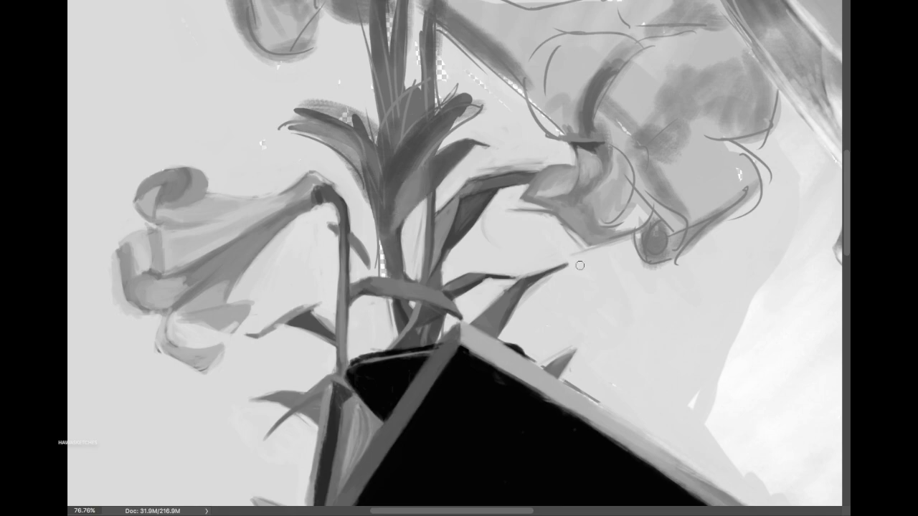
{"action": "left_click_drag", "start_coordinate": [370, 215], "coordinate": [379, 278]}
{"action": "left_click_drag", "start_coordinate": [393, 315], "coordinate": [381, 196]}
Step: Repaint the upper leaf as a sharp dark shape with a crisp top edge
{"action": "left_click_drag", "start_coordinate": [475, 103], "coordinate": [407, 140]}
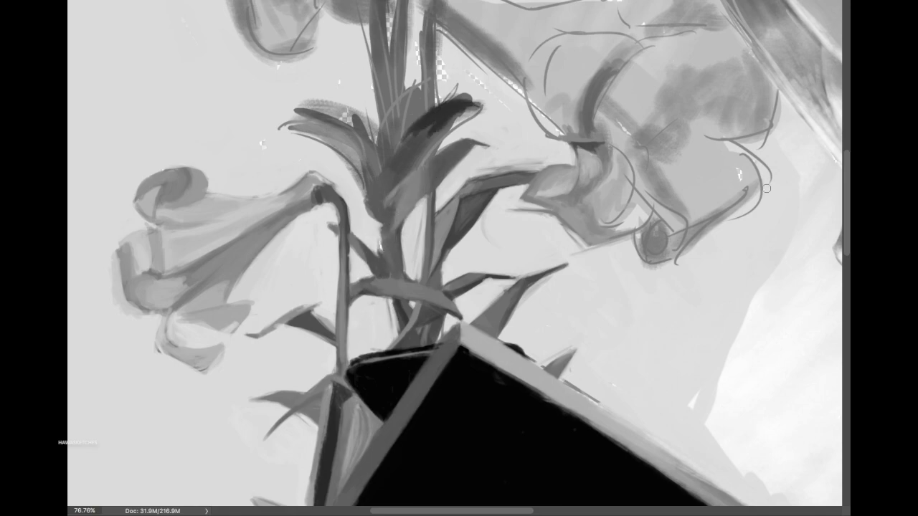
{"action": "left_click_drag", "start_coordinate": [445, 113], "coordinate": [390, 185]}
{"action": "mouse_move", "coordinate": [479, 91]}
{"action": "left_mouse_down"}
{"action": "mouse_move", "coordinate": [452, 117]}
{"action": "mouse_move", "coordinate": [433, 67]}
{"action": "mouse_move", "coordinate": [391, 140]}
{"action": "mouse_move", "coordinate": [387, 323]}
{"action": "mouse_move", "coordinate": [392, 147]}
{"action": "left_mouse_up"}
{"action": "scroll", "coordinate": [401, 140], "scroll_direction": "up", "scroll_amount": 5}
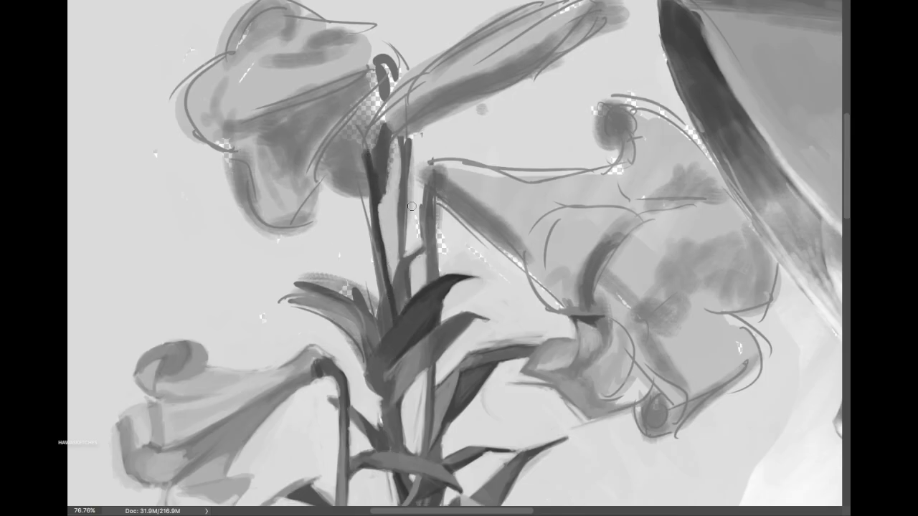
Step: Adjust the dark and light tones along the right and central lily stems
{"action": "mouse_move", "coordinate": [424, 179]}
{"action": "left_mouse_down"}
{"action": "mouse_move", "coordinate": [438, 280]}
{"action": "mouse_move", "coordinate": [422, 179]}
{"action": "left_mouse_up"}
{"action": "left_click_drag", "start_coordinate": [446, 274], "coordinate": [432, 206]}
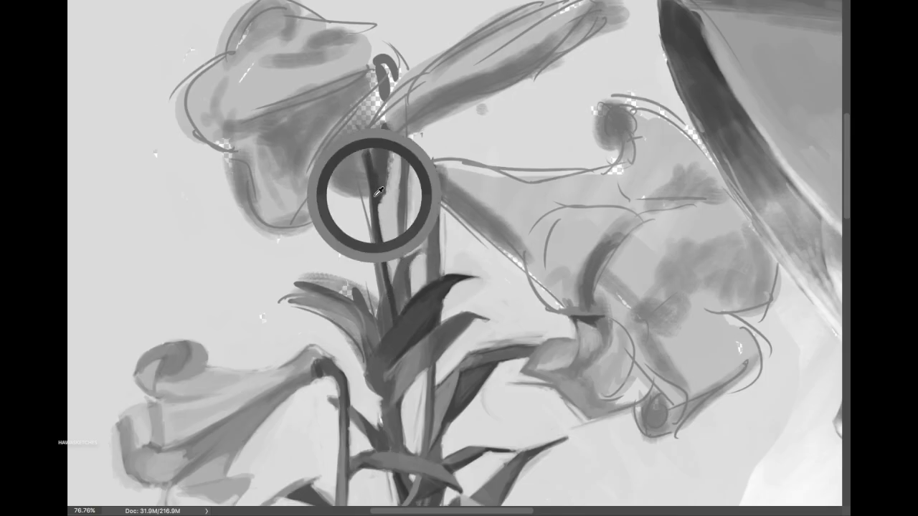
{"action": "scroll", "coordinate": [375, 172], "scroll_direction": "right", "scroll_amount": 2}
{"action": "left_click_drag", "start_coordinate": [374, 152], "coordinate": [380, 215]}
{"action": "left_click_drag", "start_coordinate": [396, 132], "coordinate": [392, 258]}
Step: Redraw the right lily's trumpet with a cleaner upper edge and darker lower shading
{"action": "mouse_move", "coordinate": [401, 237]}
{"action": "left_mouse_down"}
{"action": "mouse_move", "coordinate": [416, 122]}
{"action": "mouse_move", "coordinate": [473, 107]}
{"action": "left_mouse_up"}
{"action": "left_click_drag", "start_coordinate": [376, 183], "coordinate": [380, 251]}
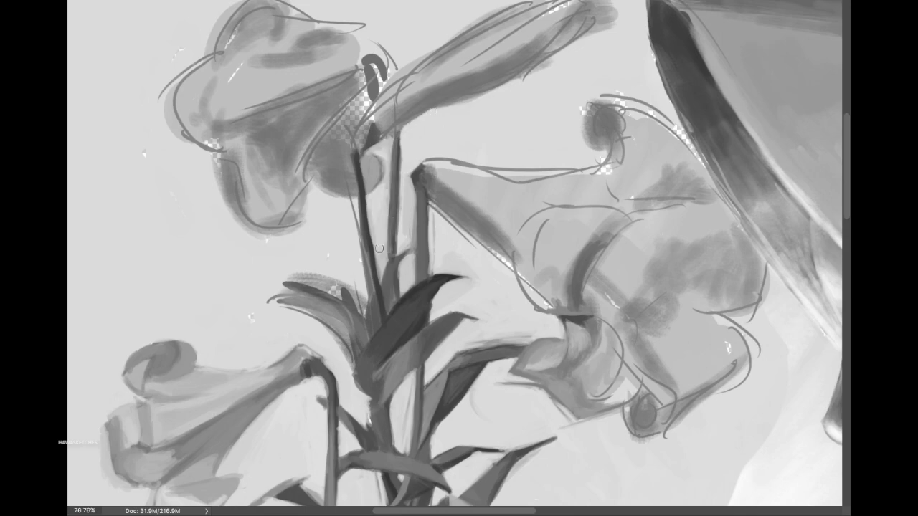
{"action": "left_click_drag", "start_coordinate": [423, 172], "coordinate": [502, 176]}
{"action": "left_click_drag", "start_coordinate": [438, 207], "coordinate": [530, 233]}
{"action": "left_click_drag", "start_coordinate": [423, 173], "coordinate": [520, 237]}
{"action": "left_click_drag", "start_coordinate": [432, 208], "coordinate": [510, 269]}
{"action": "mouse_move", "coordinate": [436, 172]}
{"action": "left_mouse_down"}
{"action": "mouse_move", "coordinate": [559, 183]}
{"action": "mouse_move", "coordinate": [566, 175]}
{"action": "left_mouse_up"}
{"action": "mouse_move", "coordinate": [534, 208]}
{"action": "left_mouse_down"}
{"action": "mouse_move", "coordinate": [610, 192]}
{"action": "mouse_move", "coordinate": [570, 312]}
{"action": "left_mouse_up"}
Step: Sample a grey from the painting and repaint the left stem and leaf lighter and cleaner
{"action": "left_click", "coordinate": [330, 215], "text": "alt"}
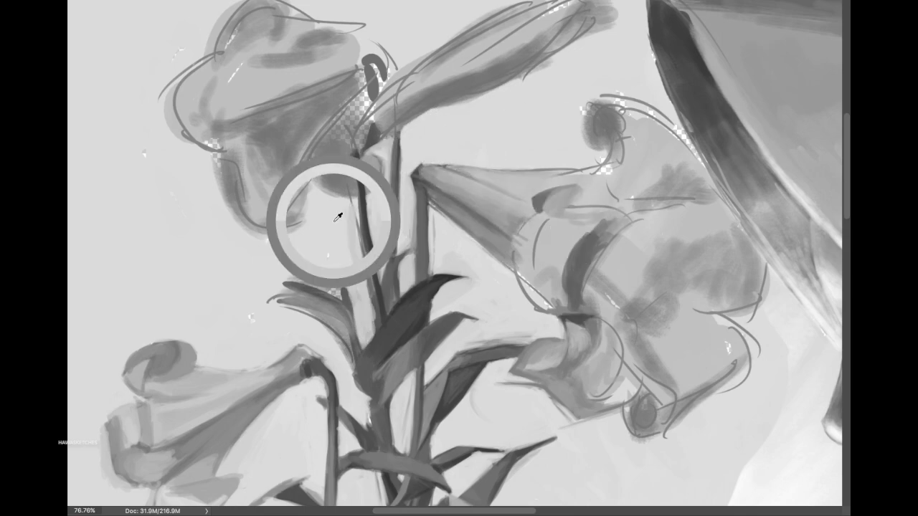
{"action": "left_click_drag", "start_coordinate": [362, 223], "coordinate": [367, 334]}
{"action": "left_click_drag", "start_coordinate": [373, 248], "coordinate": [372, 341]}
{"action": "mouse_move", "coordinate": [362, 287]}
{"action": "left_mouse_down"}
{"action": "mouse_move", "coordinate": [308, 305]}
{"action": "mouse_move", "coordinate": [333, 373]}
{"action": "left_mouse_up"}
{"action": "left_click_drag", "start_coordinate": [351, 309], "coordinate": [276, 290]}
{"action": "left_click_drag", "start_coordinate": [552, 284], "coordinate": [524, 312]}
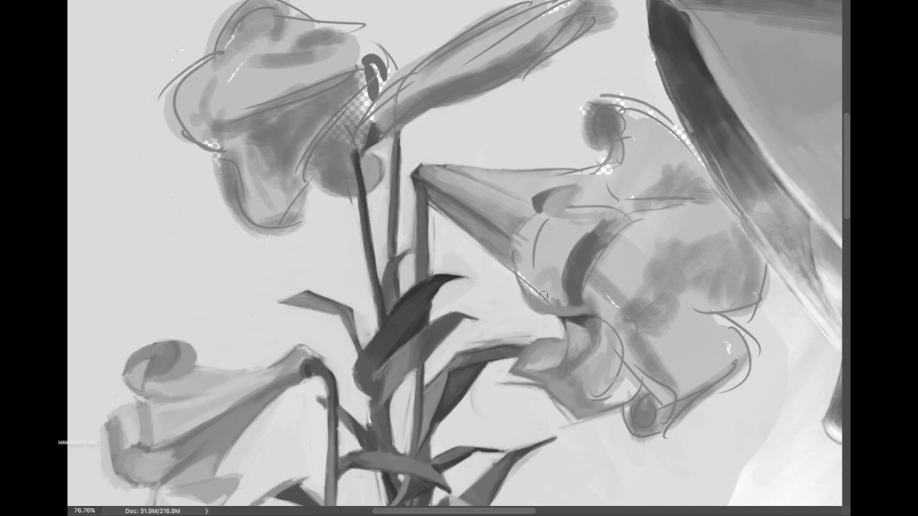
Step: Reshape the right lily's upper and lower trumpet, adding a dark vertical fold and lower strokes
{"action": "left_click_drag", "start_coordinate": [580, 308], "coordinate": [516, 272]}
{"action": "mouse_move", "coordinate": [520, 302]}
{"action": "left_mouse_down"}
{"action": "mouse_move", "coordinate": [516, 244]}
{"action": "mouse_move", "coordinate": [595, 215]}
{"action": "left_mouse_up"}
{"action": "left_click_drag", "start_coordinate": [534, 216], "coordinate": [566, 269]}
{"action": "mouse_move", "coordinate": [573, 237]}
{"action": "left_mouse_down"}
{"action": "mouse_move", "coordinate": [556, 301]}
{"action": "mouse_move", "coordinate": [610, 215]}
{"action": "mouse_move", "coordinate": [559, 208]}
{"action": "left_mouse_up"}
{"action": "left_click_drag", "start_coordinate": [495, 162], "coordinate": [610, 172]}
{"action": "left_click_drag", "start_coordinate": [595, 118], "coordinate": [609, 169]}
{"action": "scroll", "coordinate": [602, 216], "scroll_direction": "up", "scroll_amount": 2}
{"action": "mouse_move", "coordinate": [501, 383]}
{"action": "left_mouse_down"}
{"action": "mouse_move", "coordinate": [566, 373]}
{"action": "mouse_move", "coordinate": [595, 427]}
{"action": "left_mouse_up"}
{"action": "mouse_move", "coordinate": [606, 322]}
{"action": "left_mouse_down"}
{"action": "mouse_move", "coordinate": [599, 362]}
{"action": "mouse_move", "coordinate": [624, 437]}
{"action": "mouse_move", "coordinate": [610, 387]}
{"action": "left_mouse_up"}
{"action": "left_click_drag", "start_coordinate": [373, 183], "coordinate": [473, 126]}
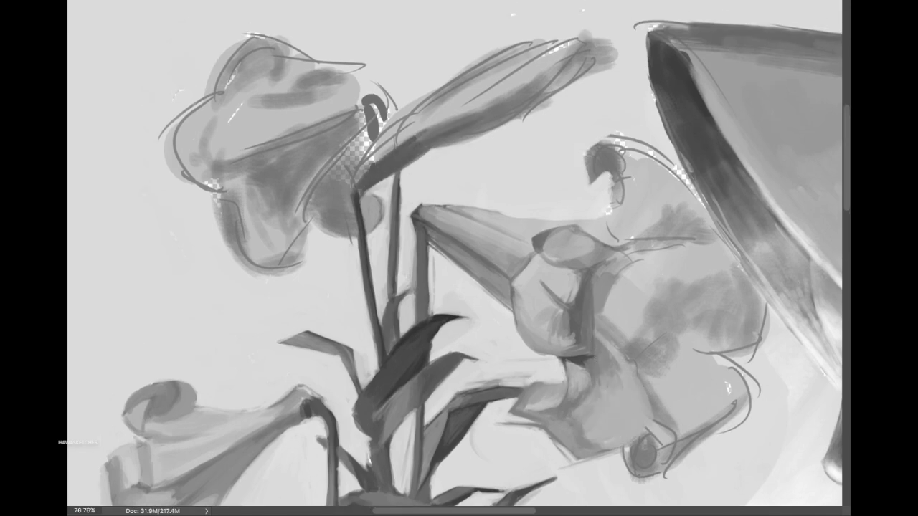
Step: Rework the upper bud's tip, dark lower edge and shading, and thicken its base into a stem
{"action": "mouse_move", "coordinate": [599, 69]}
{"action": "left_mouse_down"}
{"action": "mouse_move", "coordinate": [470, 132]}
{"action": "mouse_move", "coordinate": [531, 93]}
{"action": "left_mouse_up"}
{"action": "mouse_move", "coordinate": [380, 94]}
{"action": "left_mouse_down"}
{"action": "mouse_move", "coordinate": [393, 122]}
{"action": "mouse_move", "coordinate": [388, 157]}
{"action": "left_mouse_up"}
{"action": "left_click_drag", "start_coordinate": [358, 186], "coordinate": [394, 133]}
{"action": "mouse_move", "coordinate": [423, 137]}
{"action": "left_mouse_down"}
{"action": "mouse_move", "coordinate": [581, 43]}
{"action": "mouse_move", "coordinate": [592, 53]}
{"action": "mouse_move", "coordinate": [473, 71]}
{"action": "left_mouse_up"}
{"action": "left_click_drag", "start_coordinate": [369, 78], "coordinate": [398, 128]}
{"action": "mouse_move", "coordinate": [357, 173]}
{"action": "left_mouse_down"}
{"action": "mouse_move", "coordinate": [387, 129]}
{"action": "mouse_move", "coordinate": [431, 108]}
{"action": "left_mouse_up"}
{"action": "mouse_move", "coordinate": [500, 76]}
{"action": "left_mouse_down"}
{"action": "mouse_move", "coordinate": [448, 108]}
{"action": "mouse_move", "coordinate": [538, 71]}
{"action": "left_mouse_up"}
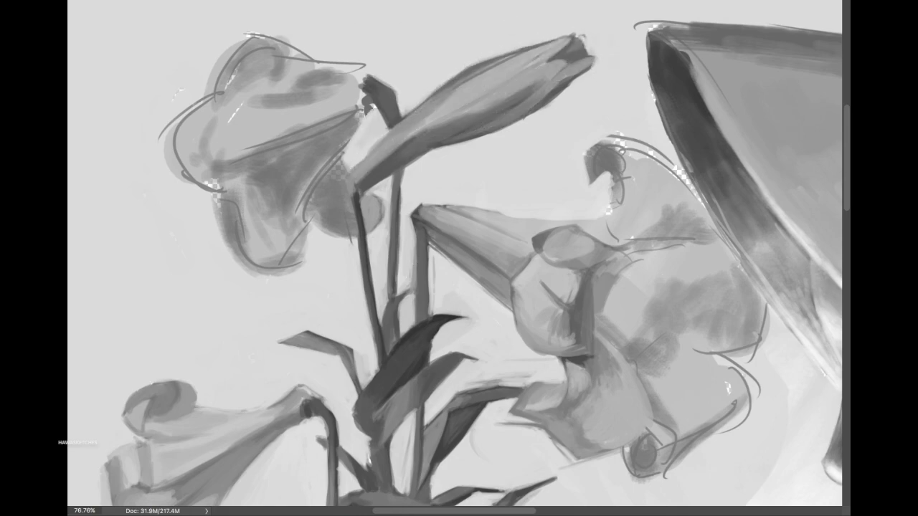
{"action": "left_click_drag", "start_coordinate": [352, 179], "coordinate": [362, 251]}
{"action": "left_click_drag", "start_coordinate": [309, 241], "coordinate": [352, 226]}
Step: Add angular dark petal edges and shading to the upper lily, joined by a curved stem
{"action": "left_click_drag", "start_coordinate": [369, 104], "coordinate": [236, 161]}
{"action": "left_click_drag", "start_coordinate": [194, 86], "coordinate": [165, 165]}
{"action": "left_click_drag", "start_coordinate": [211, 155], "coordinate": [262, 147]}
{"action": "left_click_drag", "start_coordinate": [373, 107], "coordinate": [201, 147]}
{"action": "mouse_move", "coordinate": [337, 129]}
{"action": "left_mouse_down"}
{"action": "mouse_move", "coordinate": [290, 177]}
{"action": "mouse_move", "coordinate": [340, 215]}
{"action": "left_mouse_up"}
{"action": "mouse_move", "coordinate": [323, 72]}
{"action": "left_mouse_down"}
{"action": "mouse_move", "coordinate": [387, 86]}
{"action": "mouse_move", "coordinate": [215, 144]}
{"action": "mouse_move", "coordinate": [182, 101]}
{"action": "left_mouse_up"}
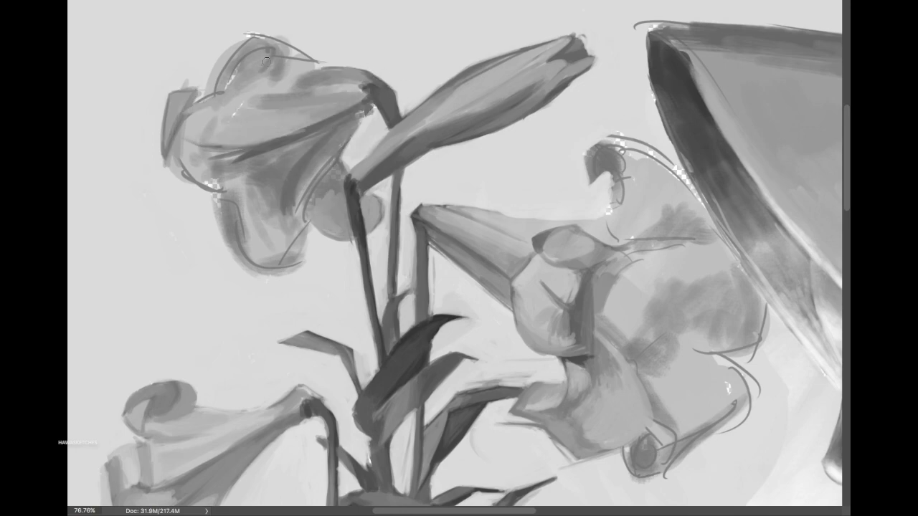
Step: Round the upper lily's top petal curl, reshape its lower petal, and fill the transparent patch
{"action": "mouse_move", "coordinate": [265, 61]}
{"action": "left_mouse_down"}
{"action": "mouse_move", "coordinate": [359, 78]}
{"action": "mouse_move", "coordinate": [301, 215]}
{"action": "left_mouse_up"}
{"action": "mouse_move", "coordinate": [316, 43]}
{"action": "left_mouse_down"}
{"action": "mouse_move", "coordinate": [280, 72]}
{"action": "mouse_move", "coordinate": [223, 82]}
{"action": "left_mouse_up"}
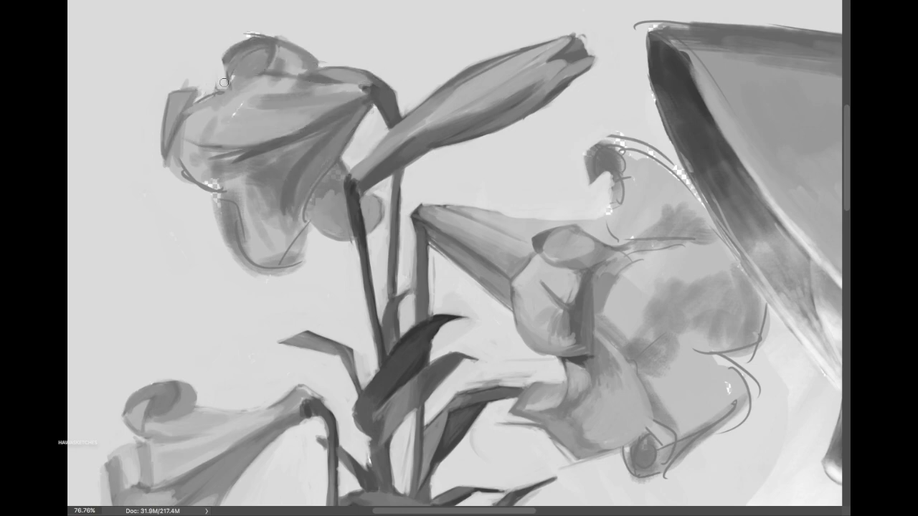
{"action": "left_click_drag", "start_coordinate": [355, 83], "coordinate": [244, 92]}
{"action": "left_click_drag", "start_coordinate": [344, 107], "coordinate": [212, 147]}
{"action": "left_click_drag", "start_coordinate": [179, 136], "coordinate": [301, 125]}
{"action": "mouse_move", "coordinate": [215, 198]}
{"action": "left_mouse_down"}
{"action": "mouse_move", "coordinate": [287, 265]}
{"action": "mouse_move", "coordinate": [304, 237]}
{"action": "mouse_move", "coordinate": [168, 140]}
{"action": "left_mouse_up"}
{"action": "mouse_move", "coordinate": [240, 168]}
{"action": "left_mouse_down"}
{"action": "mouse_move", "coordinate": [309, 147]}
{"action": "mouse_move", "coordinate": [337, 208]}
{"action": "left_mouse_up"}
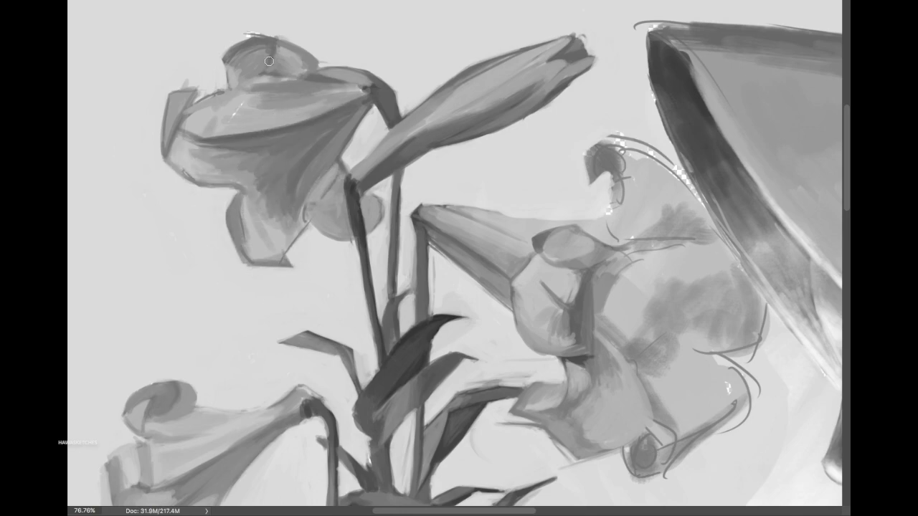
{"action": "left_click_drag", "start_coordinate": [337, 99], "coordinate": [219, 116]}
Step: Add dark strokes and shading to the upper area of the right lily
{"action": "left_click_drag", "start_coordinate": [271, 258], "coordinate": [303, 248]}
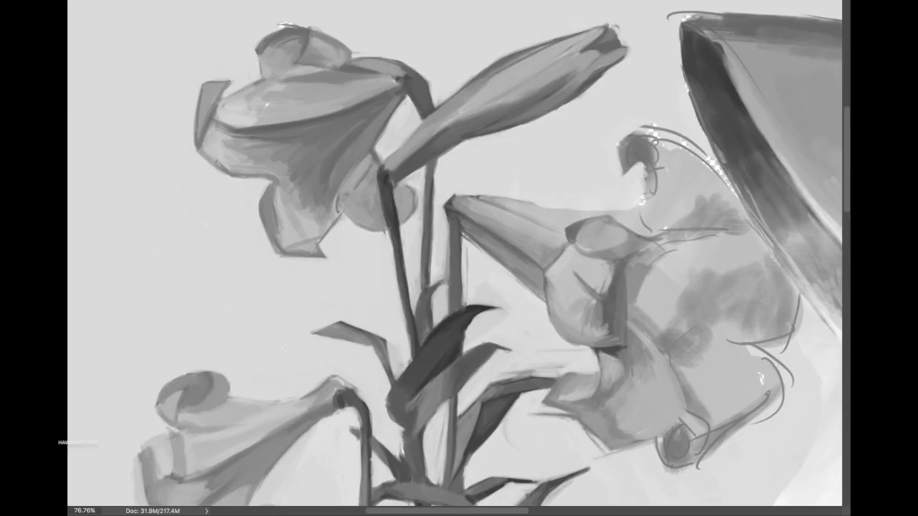
{"action": "left_click_drag", "start_coordinate": [628, 129], "coordinate": [646, 215]}
{"action": "left_click_drag", "start_coordinate": [653, 132], "coordinate": [728, 147]}
{"action": "left_click_drag", "start_coordinate": [674, 193], "coordinate": [703, 215]}
{"action": "left_click_drag", "start_coordinate": [724, 194], "coordinate": [631, 273]}
{"action": "left_click_drag", "start_coordinate": [796, 251], "coordinate": [778, 294]}
{"action": "left_click_drag", "start_coordinate": [681, 198], "coordinate": [724, 247]}
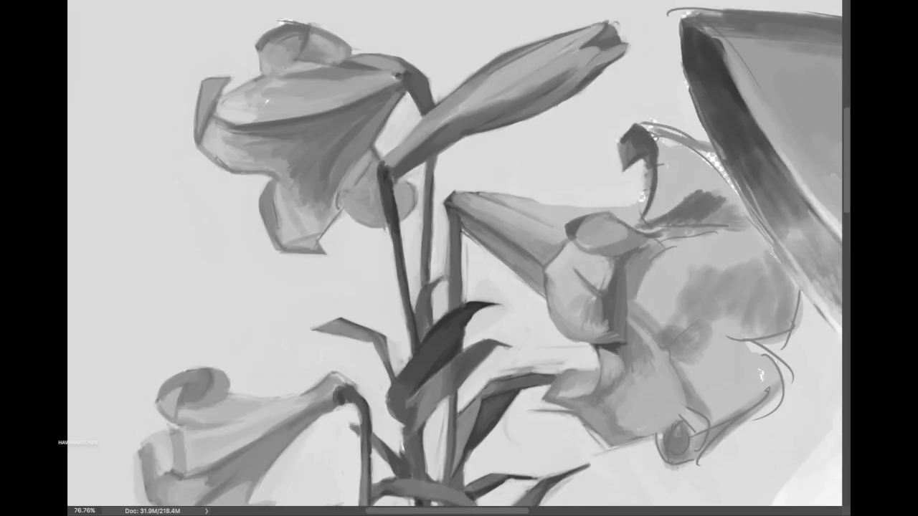
{"action": "left_click_drag", "start_coordinate": [610, 222], "coordinate": [660, 251]}
Step: Draw a dark line along the trumpet's upper edge, then undo the unwanted dark strokes
{"action": "left_click_drag", "start_coordinate": [488, 194], "coordinate": [645, 205]}
{"action": "left_click_drag", "start_coordinate": [631, 155], "coordinate": [652, 219]}
{"action": "mouse_move", "coordinate": [731, 193]}
{"action": "left_mouse_down"}
{"action": "mouse_move", "coordinate": [706, 219]}
{"action": "mouse_move", "coordinate": [656, 229]}
{"action": "left_mouse_up"}
{"action": "left_click_drag", "start_coordinate": [495, 201], "coordinate": [627, 204]}
{"action": "mouse_move", "coordinate": [631, 154]}
{"action": "left_mouse_down"}
{"action": "mouse_move", "coordinate": [732, 215]}
{"action": "mouse_move", "coordinate": [667, 222]}
{"action": "left_mouse_up"}
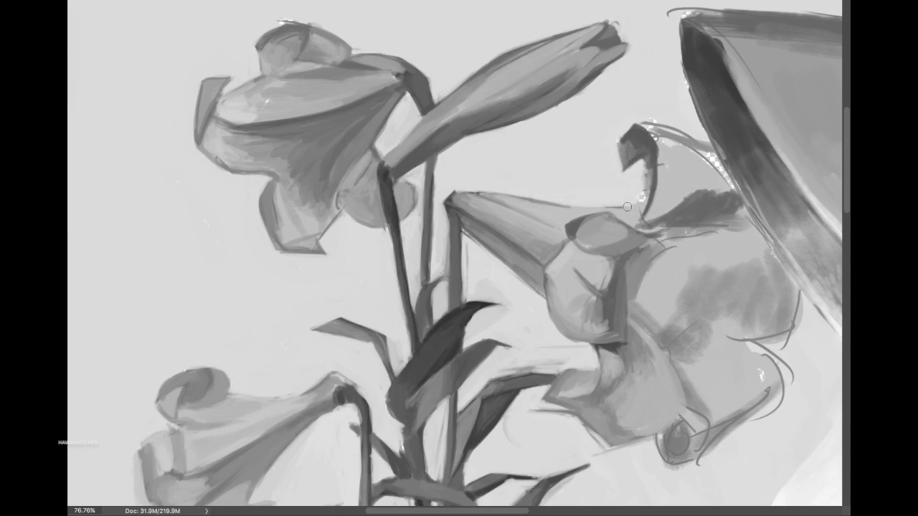
{"action": "key", "text": "ctrl+z"}
{"action": "key", "text": "ctrl+z"}
{"action": "key", "text": "ctrl+z"}
Step: Repaint the curled petal tip and replace the old petal contours with a new dark edge
{"action": "mouse_move", "coordinate": [627, 127]}
{"action": "left_mouse_down"}
{"action": "mouse_move", "coordinate": [647, 215]}
{"action": "mouse_move", "coordinate": [710, 155]}
{"action": "left_mouse_up"}
{"action": "mouse_move", "coordinate": [677, 126]}
{"action": "left_mouse_down"}
{"action": "mouse_move", "coordinate": [692, 150]}
{"action": "mouse_move", "coordinate": [645, 208]}
{"action": "left_mouse_up"}
{"action": "left_click_drag", "start_coordinate": [645, 217], "coordinate": [651, 141]}
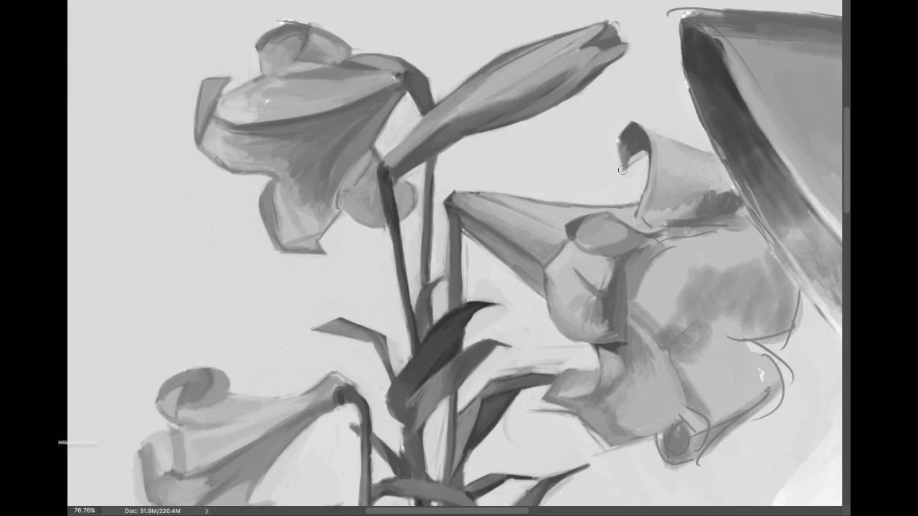
{"action": "left_click_drag", "start_coordinate": [426, 191], "coordinate": [409, 191]}
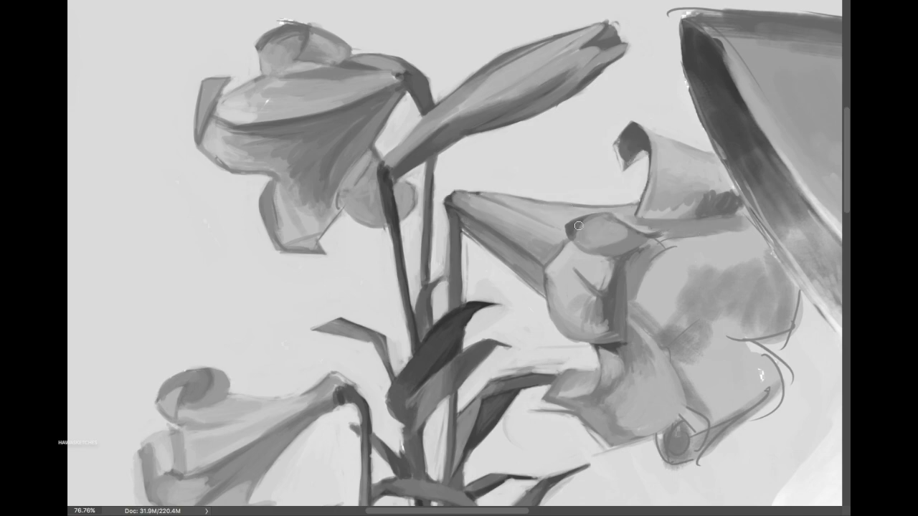
{"action": "left_click_drag", "start_coordinate": [796, 297], "coordinate": [789, 348]}
{"action": "left_click_drag", "start_coordinate": [713, 313], "coordinate": [764, 340]}
{"action": "mouse_move", "coordinate": [775, 344]}
{"action": "left_mouse_down"}
{"action": "mouse_move", "coordinate": [782, 409]}
{"action": "mouse_move", "coordinate": [792, 334]}
{"action": "left_mouse_up"}
{"action": "left_click_drag", "start_coordinate": [800, 276], "coordinate": [783, 305]}
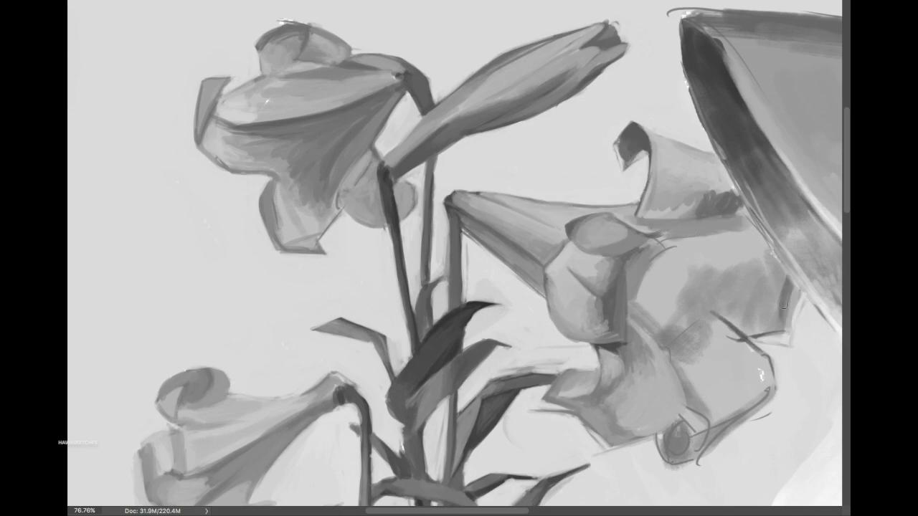
Step: Shade across the right lily's centre petal and lighten the lower petal contours
{"action": "left_click_drag", "start_coordinate": [752, 228], "coordinate": [674, 236]}
{"action": "left_click_drag", "start_coordinate": [767, 283], "coordinate": [702, 273]}
{"action": "left_click_drag", "start_coordinate": [763, 237], "coordinate": [700, 258]}
{"action": "left_click_drag", "start_coordinate": [681, 259], "coordinate": [641, 286]}
{"action": "left_click_drag", "start_coordinate": [701, 244], "coordinate": [634, 254]}
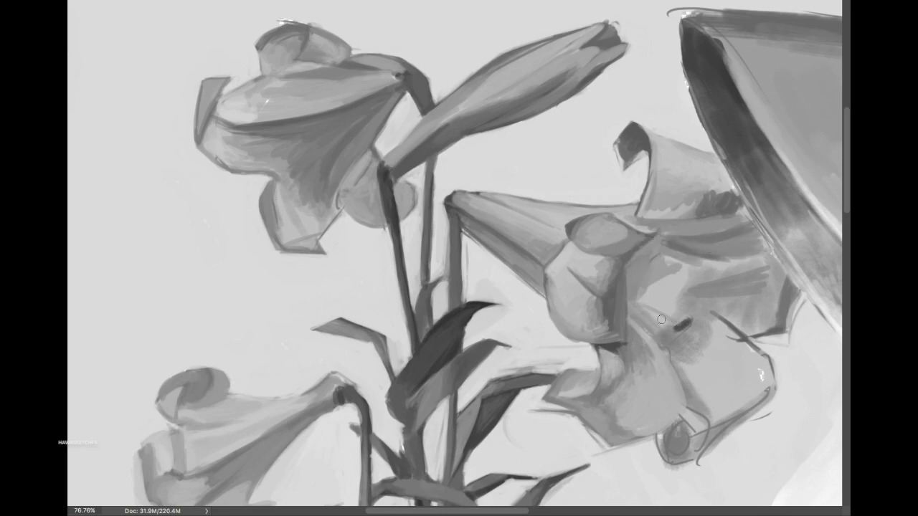
{"action": "mouse_move", "coordinate": [661, 319]}
{"action": "left_mouse_down"}
{"action": "mouse_move", "coordinate": [631, 295]}
{"action": "mouse_move", "coordinate": [685, 354]}
{"action": "left_mouse_up"}
{"action": "left_click_drag", "start_coordinate": [638, 391], "coordinate": [688, 470]}
{"action": "left_click_drag", "start_coordinate": [710, 408], "coordinate": [760, 452]}
{"action": "left_click_drag", "start_coordinate": [752, 343], "coordinate": [775, 395]}
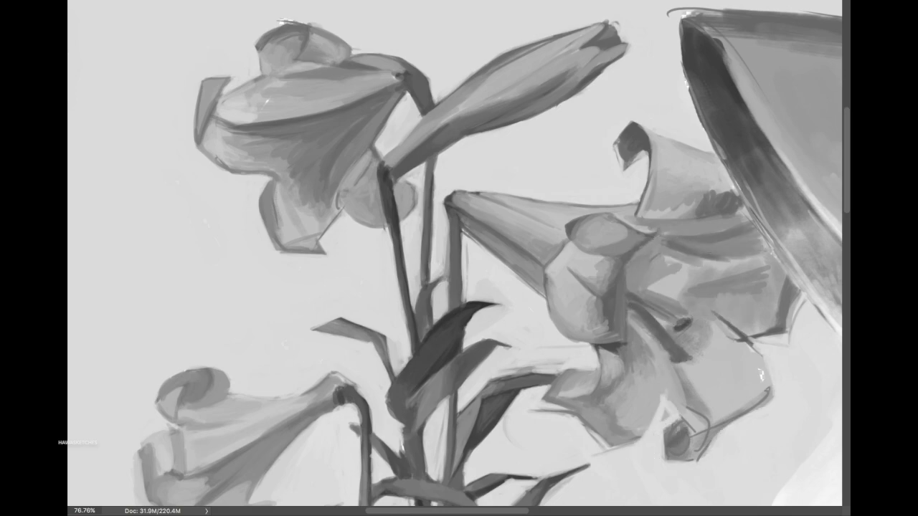
{"action": "left_click_drag", "start_coordinate": [717, 316], "coordinate": [767, 391]}
Step: Deepen the centre shading, lighten the lower petal, cover the dark tip spot, and touch up near the book
{"action": "left_click_drag", "start_coordinate": [762, 369], "coordinate": [699, 438]}
{"action": "left_click_drag", "start_coordinate": [653, 373], "coordinate": [695, 455]}
{"action": "mouse_move", "coordinate": [638, 330]}
{"action": "left_mouse_down"}
{"action": "mouse_move", "coordinate": [703, 430]}
{"action": "mouse_move", "coordinate": [681, 369]}
{"action": "left_mouse_up"}
{"action": "left_click_drag", "start_coordinate": [648, 287], "coordinate": [721, 262]}
{"action": "mouse_move", "coordinate": [642, 215]}
{"action": "left_mouse_down"}
{"action": "mouse_move", "coordinate": [717, 194]}
{"action": "mouse_move", "coordinate": [739, 204]}
{"action": "left_mouse_up"}
{"action": "left_click_drag", "start_coordinate": [767, 369], "coordinate": [721, 430]}
{"action": "left_click_drag", "start_coordinate": [714, 384], "coordinate": [670, 412]}
{"action": "left_click_drag", "start_coordinate": [775, 241], "coordinate": [724, 276]}
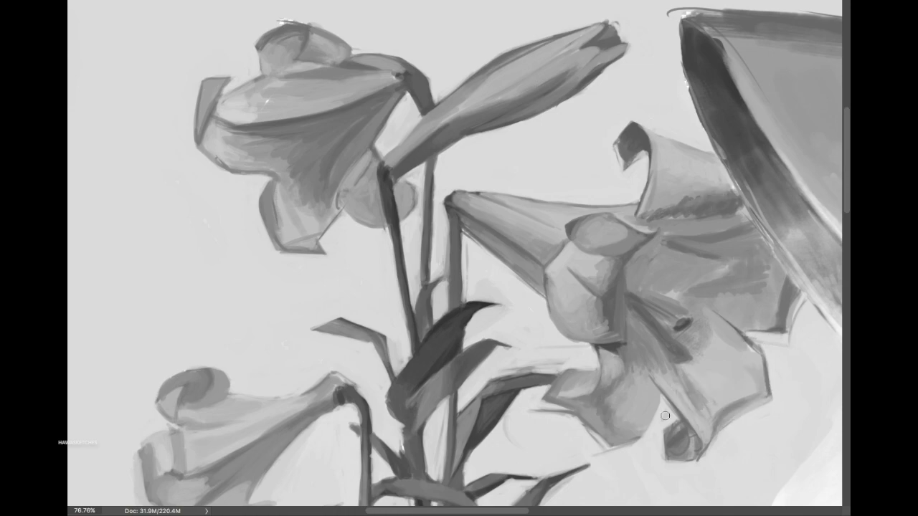
{"action": "left_click_drag", "start_coordinate": [665, 416], "coordinate": [690, 450]}
{"action": "mouse_move", "coordinate": [671, 319]}
{"action": "left_mouse_down"}
{"action": "mouse_move", "coordinate": [710, 405]}
{"action": "mouse_move", "coordinate": [767, 337]}
{"action": "left_mouse_up"}
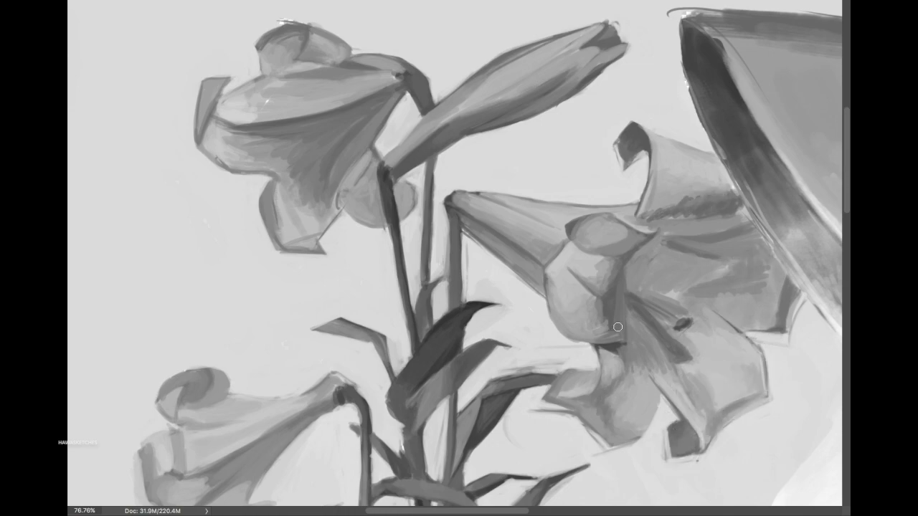
{"action": "scroll", "coordinate": [445, 237], "scroll_direction": "down", "scroll_amount": 5}
{"action": "left_click_drag", "start_coordinate": [463, 205], "coordinate": [440, 244]}
Step: Save the painting in Photoshop format with Save As
{"action": "key", "text": "super+shift+s"}
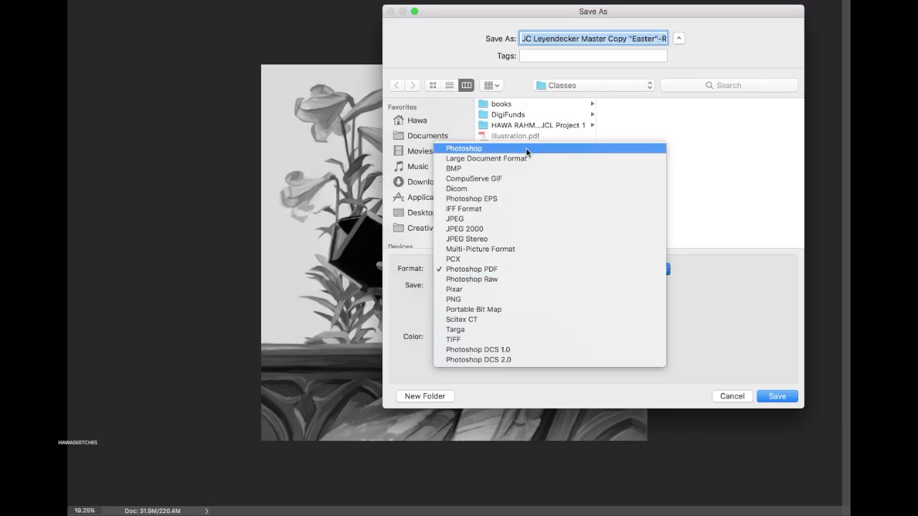
{"action": "left_click", "coordinate": [525, 148]}
{"action": "key", "text": "Return"}
Step: Darken the hair below the bonnet and shade the lower bow's edges and middle
{"action": "scroll", "coordinate": [608, 93], "scroll_direction": "up", "scroll_amount": 5}
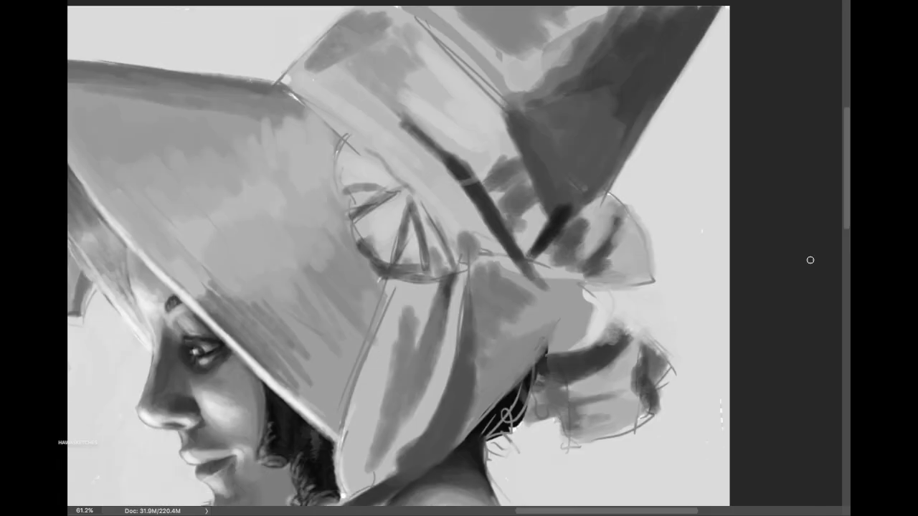
{"action": "mouse_move", "coordinate": [502, 398]}
{"action": "left_mouse_down"}
{"action": "mouse_move", "coordinate": [471, 444]}
{"action": "mouse_move", "coordinate": [496, 436]}
{"action": "mouse_move", "coordinate": [509, 448]}
{"action": "left_mouse_up"}
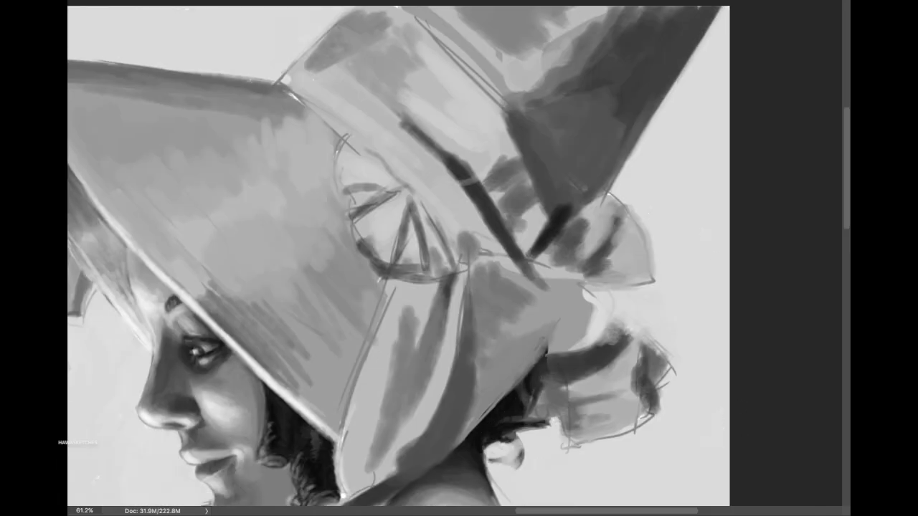
{"action": "left_click_drag", "start_coordinate": [605, 307], "coordinate": [595, 340]}
{"action": "mouse_move", "coordinate": [522, 441]}
{"action": "left_mouse_down"}
{"action": "mouse_move", "coordinate": [489, 475]}
{"action": "mouse_move", "coordinate": [516, 456]}
{"action": "left_mouse_up"}
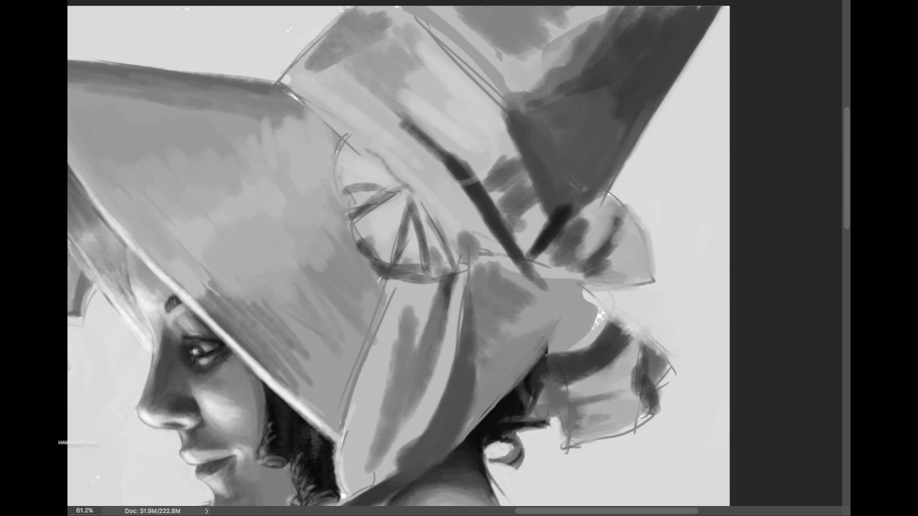
{"action": "mouse_move", "coordinate": [566, 441]}
{"action": "left_mouse_down"}
{"action": "mouse_move", "coordinate": [641, 373]}
{"action": "mouse_move", "coordinate": [670, 395]}
{"action": "left_mouse_up"}
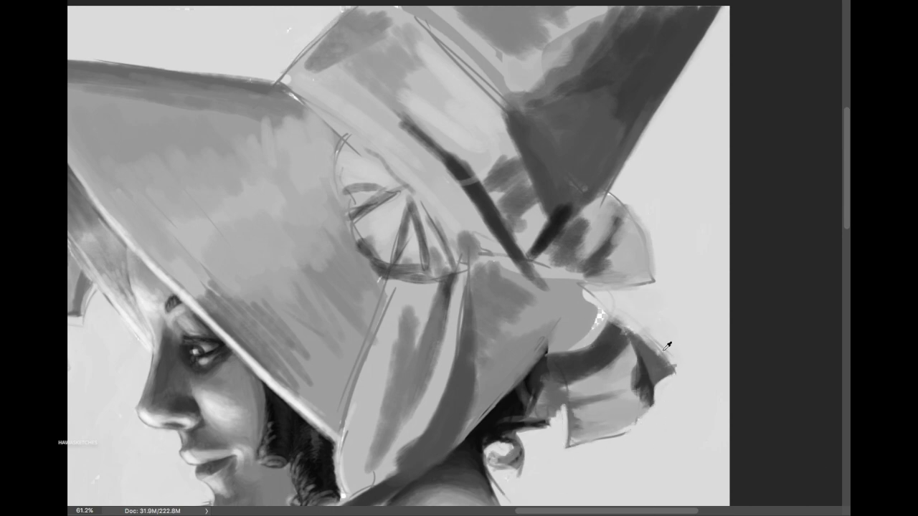
{"action": "mouse_move", "coordinate": [616, 316]}
{"action": "left_mouse_down"}
{"action": "mouse_move", "coordinate": [670, 355]}
{"action": "mouse_move", "coordinate": [573, 398]}
{"action": "mouse_move", "coordinate": [610, 430]}
{"action": "left_mouse_up"}
{"action": "left_click_drag", "start_coordinate": [646, 387], "coordinate": [595, 411]}
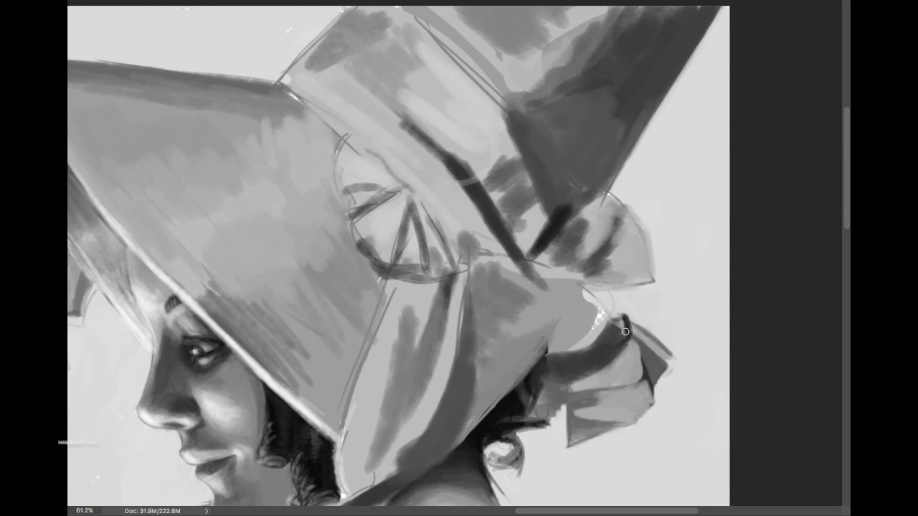
Step: Darken the knot between the bows, add fold lines, and paint dark hair under the brim
{"action": "left_click_drag", "start_coordinate": [625, 332], "coordinate": [617, 351]}
{"action": "left_click_drag", "start_coordinate": [599, 333], "coordinate": [556, 255]}
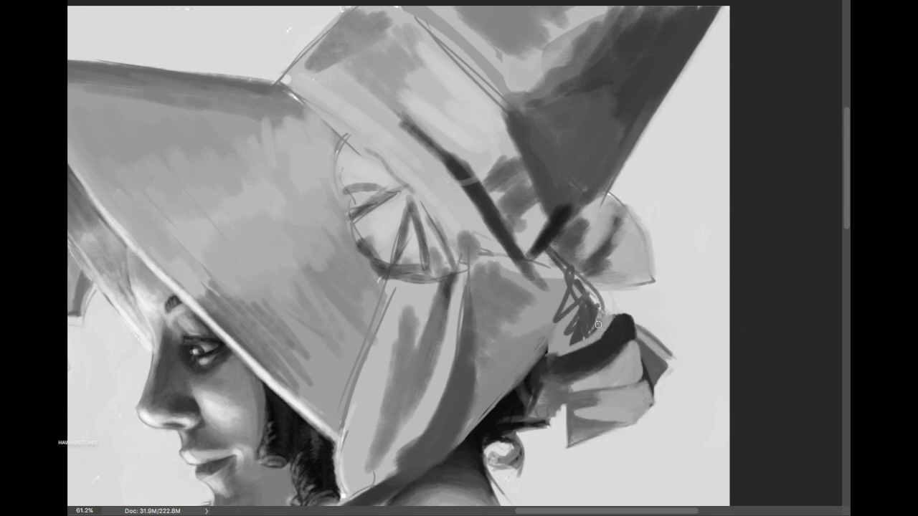
{"action": "left_click_drag", "start_coordinate": [595, 332], "coordinate": [594, 297]}
{"action": "mouse_move", "coordinate": [548, 344]}
{"action": "left_mouse_down"}
{"action": "mouse_move", "coordinate": [520, 413]}
{"action": "mouse_move", "coordinate": [510, 391]}
{"action": "mouse_move", "coordinate": [509, 419]}
{"action": "left_mouse_up"}
{"action": "left_click_drag", "start_coordinate": [527, 434], "coordinate": [495, 470]}
{"action": "left_click_drag", "start_coordinate": [586, 297], "coordinate": [601, 334]}
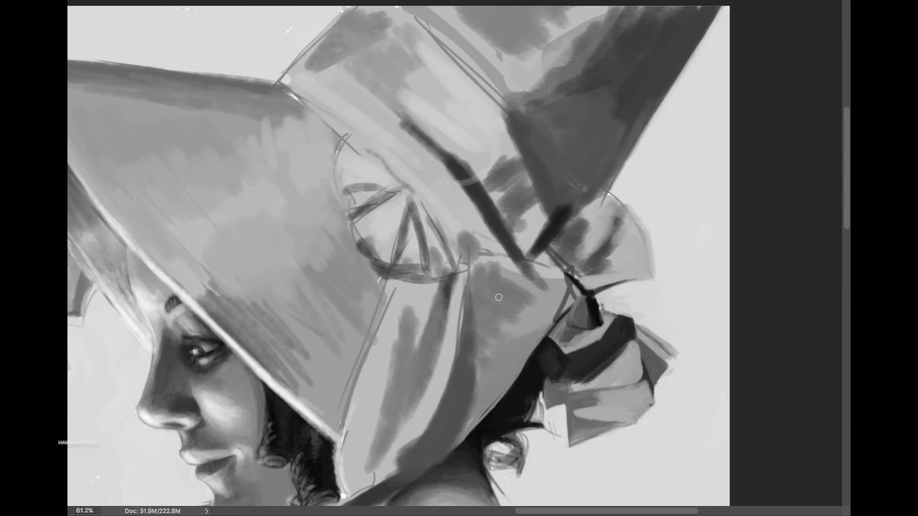
{"action": "left_click_drag", "start_coordinate": [574, 288], "coordinate": [600, 282]}
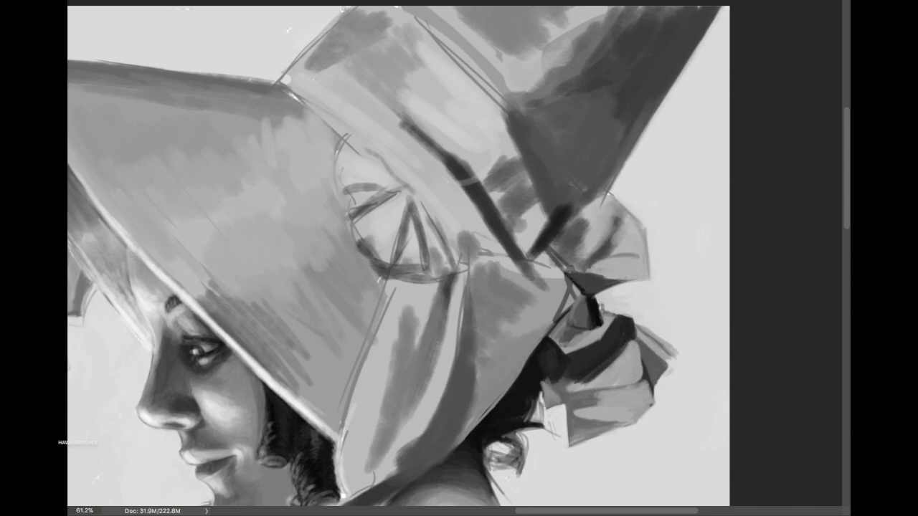
Step: Darken the bow's upper loops and the hat's crease running up to the bow
{"action": "left_click_drag", "start_coordinate": [645, 230], "coordinate": [597, 252]}
{"action": "left_click_drag", "start_coordinate": [615, 202], "coordinate": [592, 258]}
{"action": "left_click_drag", "start_coordinate": [597, 220], "coordinate": [635, 217]}
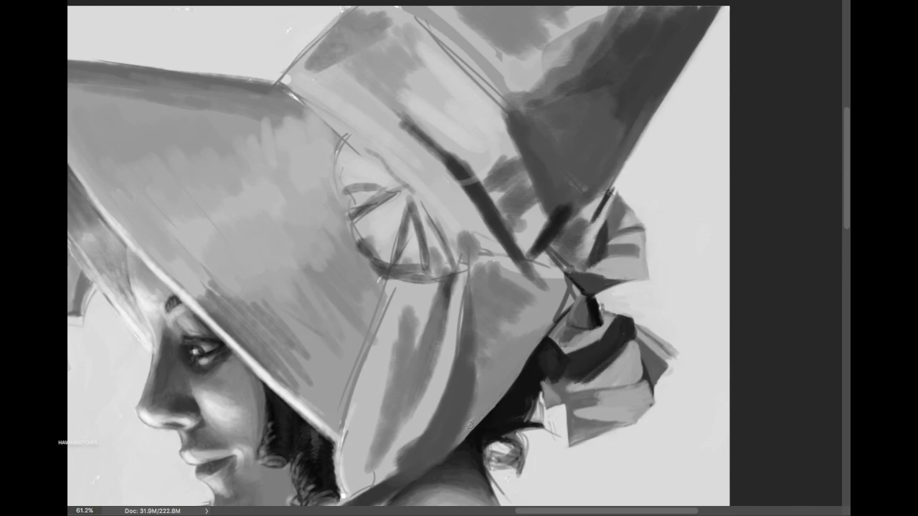
{"action": "left_click_drag", "start_coordinate": [470, 425], "coordinate": [439, 287]}
{"action": "mouse_move", "coordinate": [473, 452]}
{"action": "left_mouse_down"}
{"action": "mouse_move", "coordinate": [452, 344]}
{"action": "mouse_move", "coordinate": [487, 236]}
{"action": "mouse_move", "coordinate": [561, 219]}
{"action": "mouse_move", "coordinate": [547, 235]}
{"action": "left_mouse_up"}
Step: Add a dark shadow and light highlights to the bow knot, and lighten the upper hat
{"action": "left_click_drag", "start_coordinate": [576, 183], "coordinate": [588, 248]}
{"action": "left_click_drag", "start_coordinate": [572, 187], "coordinate": [575, 251]}
{"action": "left_click_drag", "start_coordinate": [551, 130], "coordinate": [525, 253]}
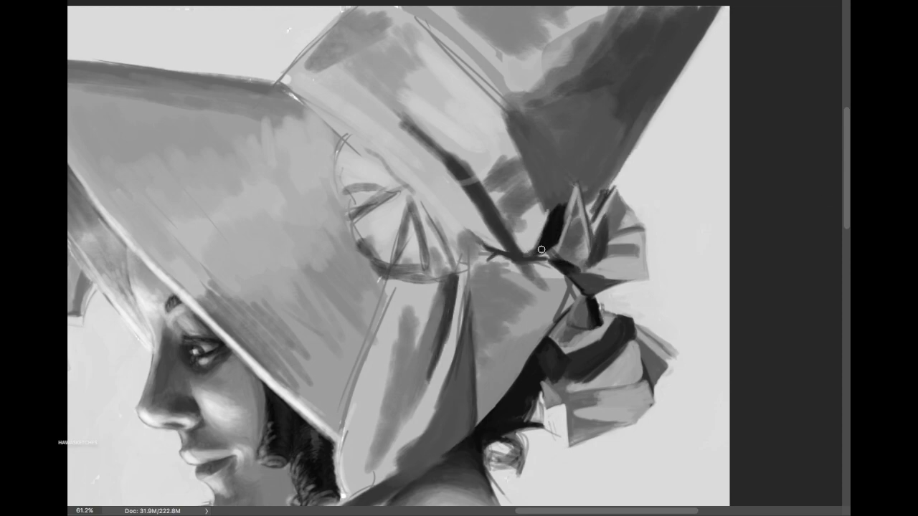
{"action": "left_click_drag", "start_coordinate": [659, 242], "coordinate": [606, 321]}
{"action": "left_click_drag", "start_coordinate": [512, 336], "coordinate": [656, 104]}
{"action": "left_click_drag", "start_coordinate": [461, 201], "coordinate": [481, 244]}
{"action": "mouse_move", "coordinate": [528, 272]}
{"action": "left_mouse_down"}
{"action": "mouse_move", "coordinate": [506, 276]}
{"action": "mouse_move", "coordinate": [569, 96]}
{"action": "mouse_move", "coordinate": [520, 155]}
{"action": "mouse_move", "coordinate": [475, 124]}
{"action": "mouse_move", "coordinate": [503, 121]}
{"action": "mouse_move", "coordinate": [532, 219]}
{"action": "left_mouse_up"}
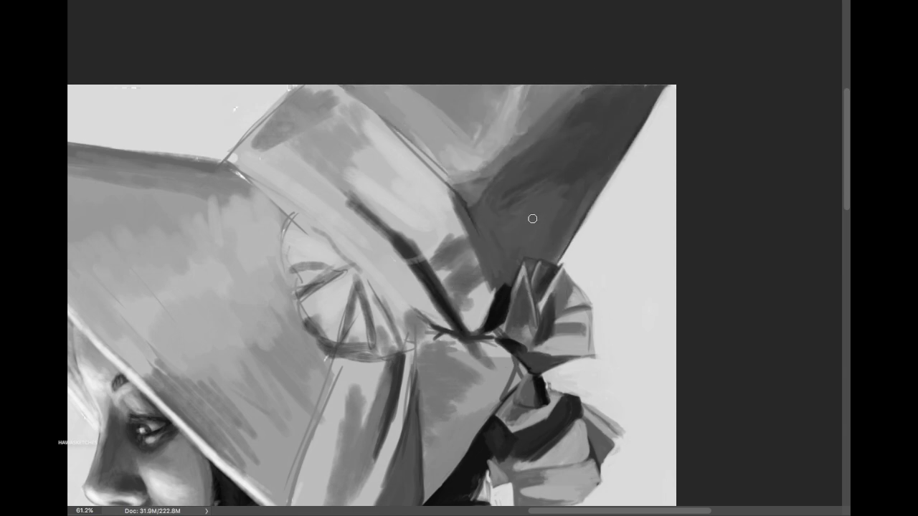
Step: Paint a light band and darker fold lines on the bonnet crown, shading the upper band and rim edge
{"action": "left_click_drag", "start_coordinate": [422, 228], "coordinate": [467, 206]}
{"action": "left_click_drag", "start_coordinate": [435, 253], "coordinate": [475, 231]}
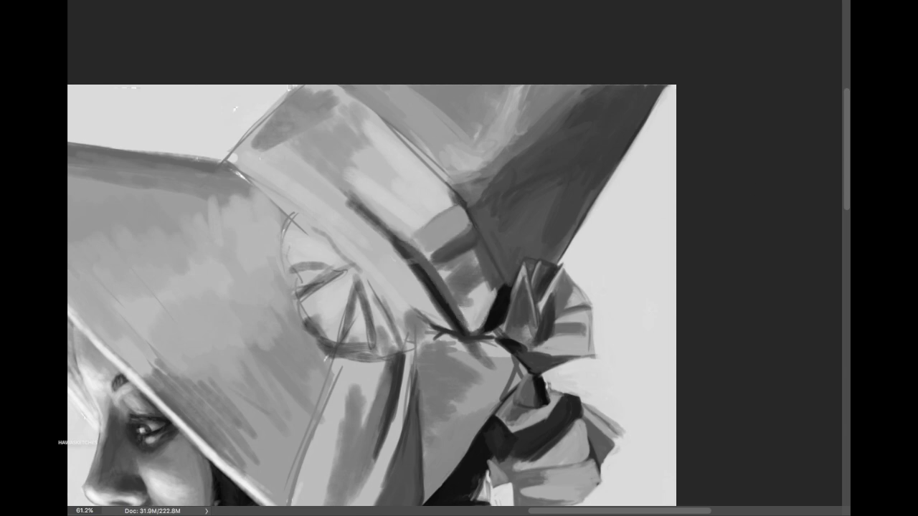
{"action": "left_click_drag", "start_coordinate": [398, 252], "coordinate": [459, 326]}
{"action": "left_click_drag", "start_coordinate": [375, 284], "coordinate": [430, 293]}
{"action": "left_click", "coordinate": [387, 228], "text": "alt"}
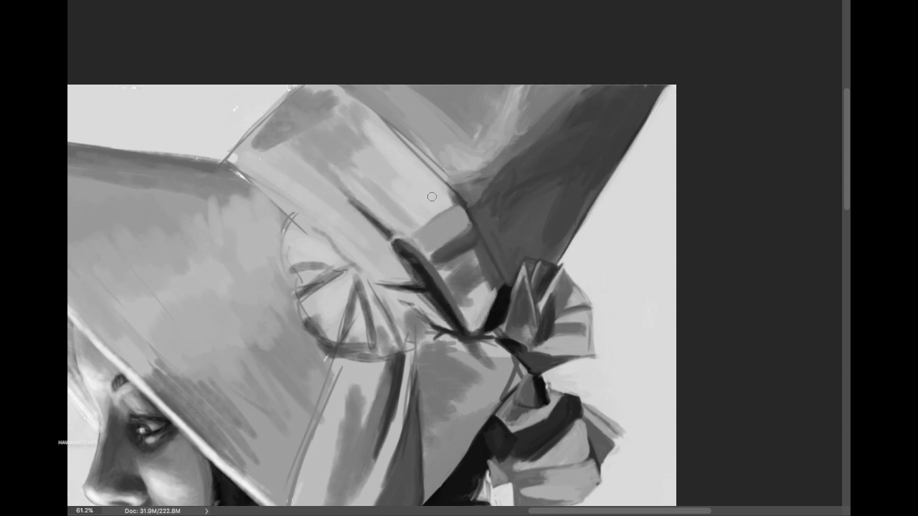
{"action": "left_click_drag", "start_coordinate": [344, 118], "coordinate": [390, 159]}
{"action": "mouse_move", "coordinate": [444, 247]}
{"action": "left_mouse_down"}
{"action": "mouse_move", "coordinate": [495, 308]}
{"action": "mouse_move", "coordinate": [484, 280]}
{"action": "left_mouse_up"}
{"action": "left_click_drag", "start_coordinate": [237, 169], "coordinate": [287, 215]}
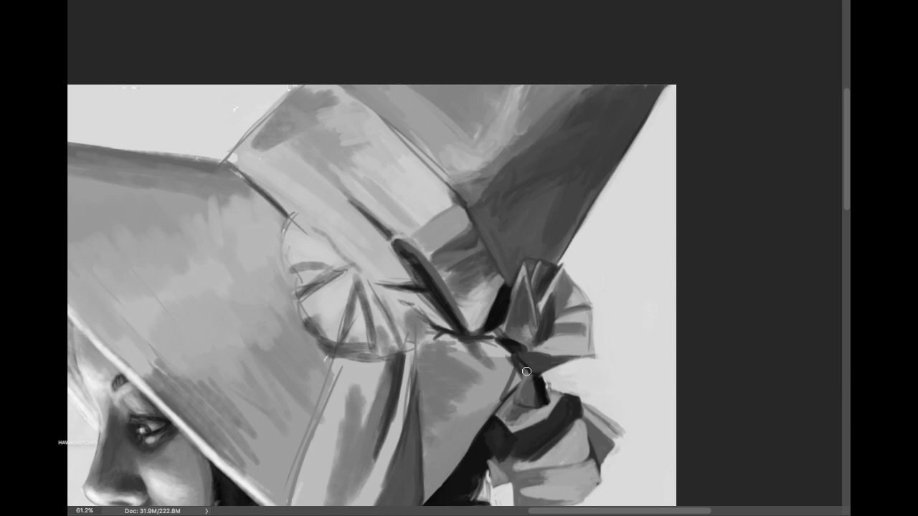
Step: Lighten the ribbon area below the bow and refine the fold edge shading
{"action": "mouse_move", "coordinate": [527, 372]}
{"action": "left_mouse_down"}
{"action": "mouse_move", "coordinate": [452, 345]}
{"action": "mouse_move", "coordinate": [495, 350]}
{"action": "left_mouse_up"}
{"action": "left_click_drag", "start_coordinate": [505, 358], "coordinate": [495, 412]}
{"action": "left_click_drag", "start_coordinate": [516, 344], "coordinate": [480, 415]}
{"action": "left_click_drag", "start_coordinate": [495, 373], "coordinate": [444, 430]}
{"action": "mouse_move", "coordinate": [441, 340]}
{"action": "left_mouse_down"}
{"action": "mouse_move", "coordinate": [467, 350]}
{"action": "mouse_move", "coordinate": [489, 420]}
{"action": "mouse_move", "coordinate": [415, 425]}
{"action": "left_mouse_up"}
{"action": "left_click_drag", "start_coordinate": [409, 353], "coordinate": [385, 481]}
Step: Define the rosette's radiating fan lines with dark fold strokes and a curved shadow beneath
{"action": "mouse_move", "coordinate": [395, 242]}
{"action": "left_mouse_down"}
{"action": "mouse_move", "coordinate": [439, 325]}
{"action": "mouse_move", "coordinate": [387, 288]}
{"action": "mouse_move", "coordinate": [373, 359]}
{"action": "left_mouse_up"}
{"action": "left_click_drag", "start_coordinate": [395, 283], "coordinate": [355, 359]}
{"action": "mouse_move", "coordinate": [373, 283]}
{"action": "left_mouse_down"}
{"action": "mouse_move", "coordinate": [308, 228]}
{"action": "mouse_move", "coordinate": [283, 269]}
{"action": "left_mouse_up"}
{"action": "mouse_move", "coordinate": [342, 265]}
{"action": "left_mouse_down"}
{"action": "mouse_move", "coordinate": [292, 297]}
{"action": "mouse_move", "coordinate": [337, 355]}
{"action": "left_mouse_up"}
{"action": "left_click_drag", "start_coordinate": [337, 357], "coordinate": [376, 380]}
{"action": "mouse_move", "coordinate": [323, 280]}
{"action": "left_mouse_down"}
{"action": "mouse_move", "coordinate": [337, 337]}
{"action": "mouse_move", "coordinate": [350, 344]}
{"action": "left_mouse_up"}
{"action": "left_click_drag", "start_coordinate": [351, 297], "coordinate": [359, 340]}
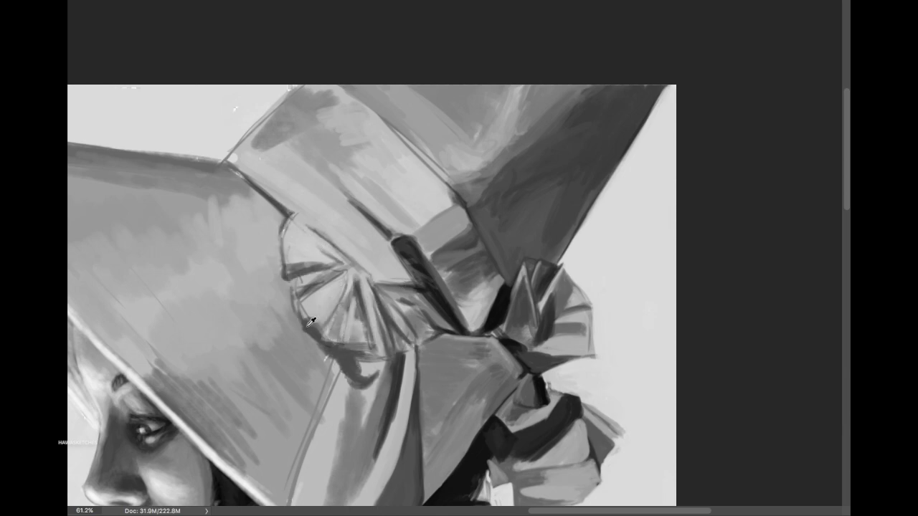
{"action": "mouse_move", "coordinate": [315, 272]}
{"action": "left_mouse_down"}
{"action": "mouse_move", "coordinate": [337, 329]}
{"action": "mouse_move", "coordinate": [309, 334]}
{"action": "left_mouse_up"}
Step: Shade the upper crown with a dark diagonal fold, a darker left edge and lighter upper edge
{"action": "scroll", "coordinate": [388, 235], "scroll_direction": "left", "scroll_amount": 5}
{"action": "left_click_drag", "start_coordinate": [430, 101], "coordinate": [409, 187]}
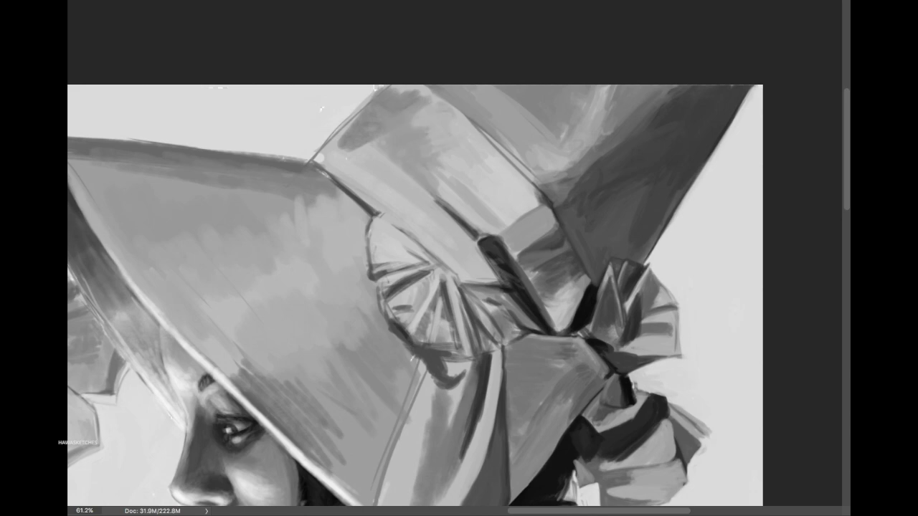
{"action": "left_click_drag", "start_coordinate": [473, 115], "coordinate": [538, 186]}
{"action": "left_click_drag", "start_coordinate": [610, 100], "coordinate": [613, 133]}
{"action": "mouse_move", "coordinate": [315, 162]}
{"action": "left_mouse_down"}
{"action": "mouse_move", "coordinate": [365, 201]}
{"action": "mouse_move", "coordinate": [380, 197]}
{"action": "left_mouse_up"}
{"action": "left_click_drag", "start_coordinate": [359, 103], "coordinate": [408, 143]}
{"action": "mouse_move", "coordinate": [441, 86]}
{"action": "left_mouse_down"}
{"action": "mouse_move", "coordinate": [547, 177]}
{"action": "mouse_move", "coordinate": [401, 93]}
{"action": "left_mouse_up"}
{"action": "mouse_move", "coordinate": [384, 140]}
{"action": "left_mouse_down"}
{"action": "mouse_move", "coordinate": [334, 90]}
{"action": "mouse_move", "coordinate": [301, 172]}
{"action": "mouse_move", "coordinate": [373, 93]}
{"action": "left_mouse_up"}
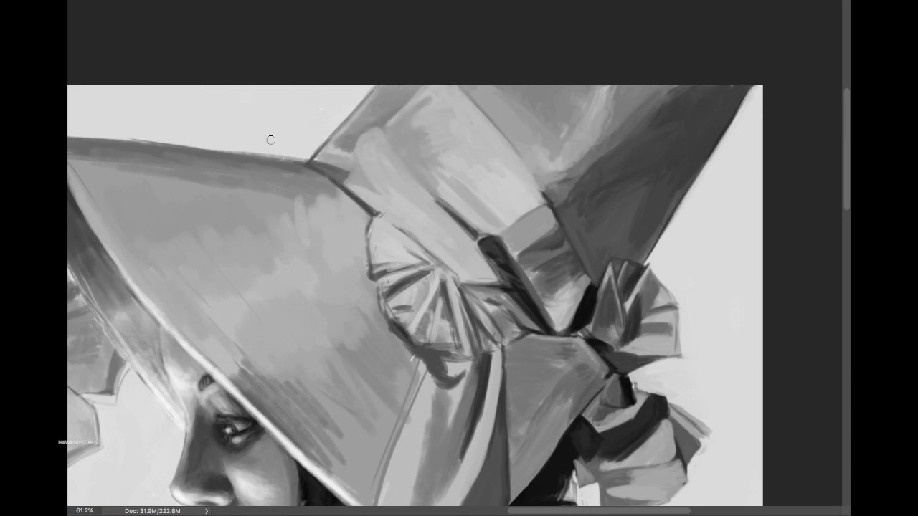
{"action": "left_click_drag", "start_coordinate": [243, 154], "coordinate": [308, 161]}
Step: Rework the shading around the rosette and crease with light touches, then fit the canvas on screen
{"action": "left_click_drag", "start_coordinate": [369, 240], "coordinate": [393, 257]}
{"action": "left_click_drag", "start_coordinate": [378, 287], "coordinate": [399, 338]}
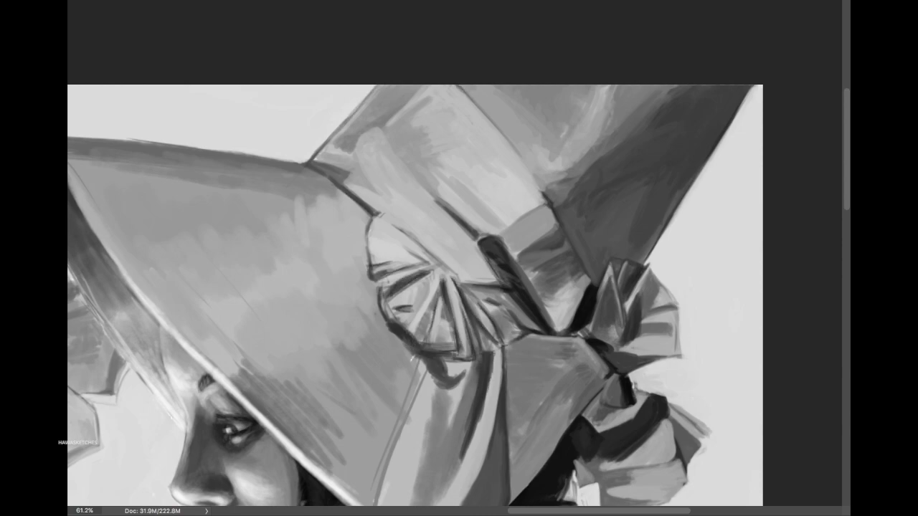
{"action": "left_click_drag", "start_coordinate": [377, 314], "coordinate": [420, 362]}
{"action": "left_click_drag", "start_coordinate": [423, 360], "coordinate": [374, 480]}
{"action": "key", "text": "ctrl+0"}
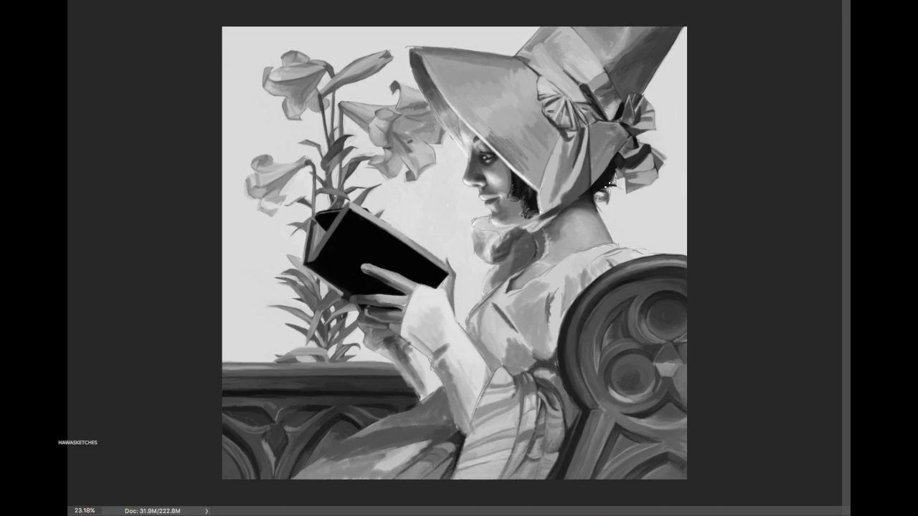
Step: Zoom in and darken the bonnet strap and the hat's lower edge
{"action": "scroll", "coordinate": [570, 25], "scroll_direction": "up", "scroll_amount": 5}
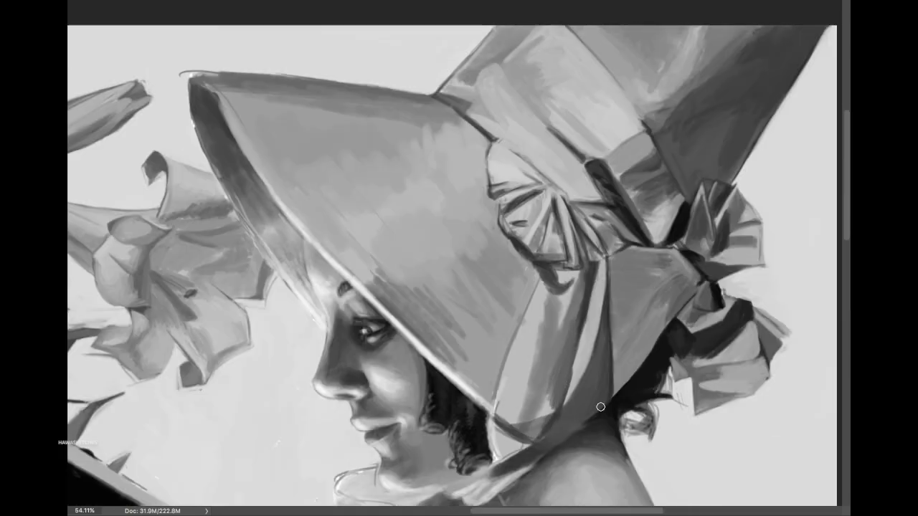
{"action": "left_click_drag", "start_coordinate": [573, 427], "coordinate": [502, 439]}
{"action": "left_click_drag", "start_coordinate": [534, 312], "coordinate": [505, 430]}
{"action": "left_click_drag", "start_coordinate": [531, 276], "coordinate": [502, 412]}
{"action": "mouse_move", "coordinate": [523, 330]}
{"action": "left_mouse_down"}
{"action": "mouse_move", "coordinate": [494, 459]}
{"action": "mouse_move", "coordinate": [506, 467]}
{"action": "mouse_move", "coordinate": [538, 446]}
{"action": "left_mouse_up"}
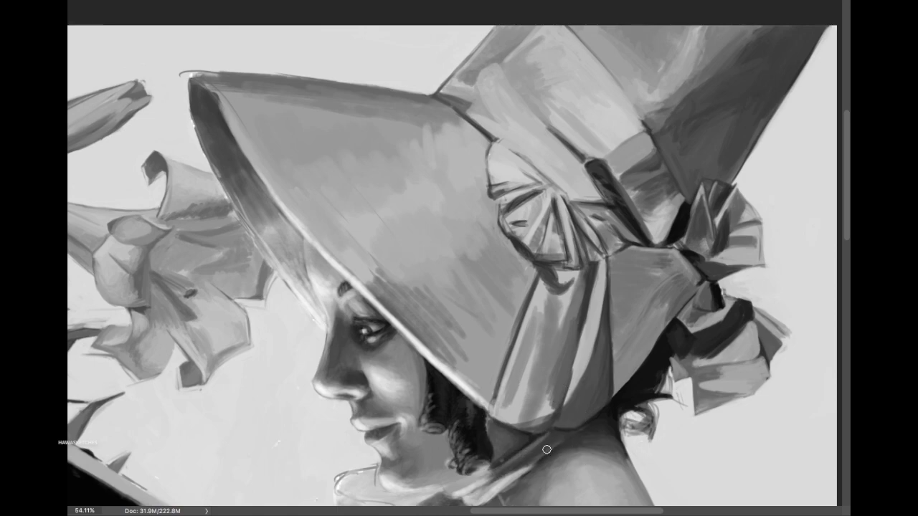
Step: Lighten and reshade the bonnet strap using greys sampled from the strap
{"action": "mouse_move", "coordinate": [550, 292]}
{"action": "left_mouse_down"}
{"action": "mouse_move", "coordinate": [574, 319]}
{"action": "mouse_move", "coordinate": [506, 428]}
{"action": "left_mouse_up"}
{"action": "left_click", "coordinate": [594, 369], "text": "alt"}
{"action": "left_click_drag", "start_coordinate": [581, 362], "coordinate": [545, 430]}
{"action": "left_click_drag", "start_coordinate": [598, 273], "coordinate": [597, 358]}
{"action": "left_click_drag", "start_coordinate": [537, 276], "coordinate": [502, 362]}
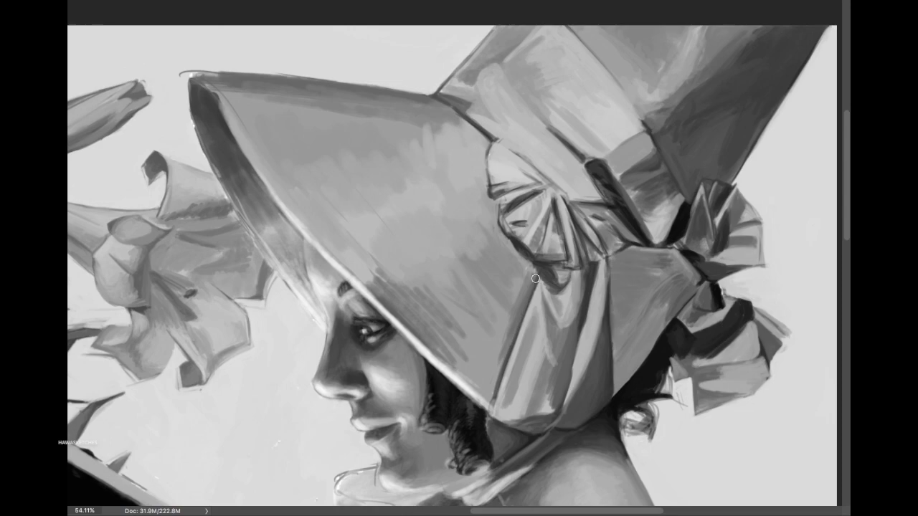
{"action": "left_click_drag", "start_coordinate": [585, 266], "coordinate": [502, 397]}
{"action": "left_click", "coordinate": [547, 327], "text": "alt"}
{"action": "left_click_drag", "start_coordinate": [552, 351], "coordinate": [549, 413]}
Step: Shade the brim's underside, redefine its top edge and darken its left rim
{"action": "mouse_move", "coordinate": [452, 258]}
{"action": "left_mouse_down"}
{"action": "mouse_move", "coordinate": [373, 355]}
{"action": "mouse_move", "coordinate": [366, 348]}
{"action": "left_mouse_up"}
{"action": "mouse_move", "coordinate": [376, 115]}
{"action": "left_mouse_down"}
{"action": "mouse_move", "coordinate": [466, 137]}
{"action": "mouse_move", "coordinate": [341, 161]}
{"action": "left_mouse_up"}
{"action": "left_click_drag", "start_coordinate": [297, 258], "coordinate": [208, 89]}
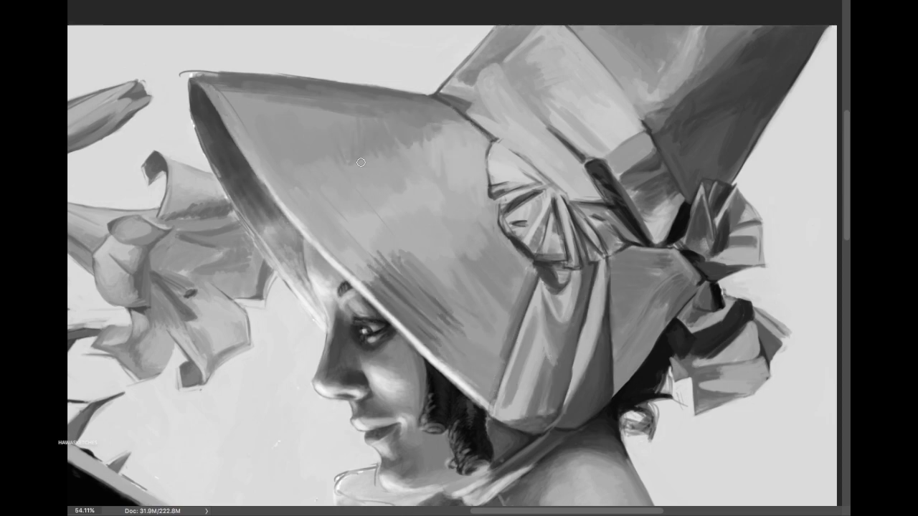
{"action": "left_click_drag", "start_coordinate": [409, 197], "coordinate": [337, 152]}
{"action": "left_click_drag", "start_coordinate": [215, 87], "coordinate": [338, 86]}
{"action": "mouse_move", "coordinate": [187, 72]}
{"action": "left_mouse_down"}
{"action": "mouse_move", "coordinate": [423, 90]}
{"action": "mouse_move", "coordinate": [220, 175]}
{"action": "mouse_move", "coordinate": [251, 115]}
{"action": "left_mouse_up"}
{"action": "mouse_move", "coordinate": [230, 114]}
{"action": "left_mouse_down"}
{"action": "mouse_move", "coordinate": [322, 96]}
{"action": "mouse_move", "coordinate": [241, 90]}
{"action": "left_mouse_up"}
Step: Reshade the brim's top edge, middle and underside, then save the painting
{"action": "left_click_drag", "start_coordinate": [376, 118], "coordinate": [415, 111]}
{"action": "left_click_drag", "start_coordinate": [445, 179], "coordinate": [438, 287]}
{"action": "left_click_drag", "start_coordinate": [501, 265], "coordinate": [430, 351]}
{"action": "left_click_drag", "start_coordinate": [502, 215], "coordinate": [416, 308]}
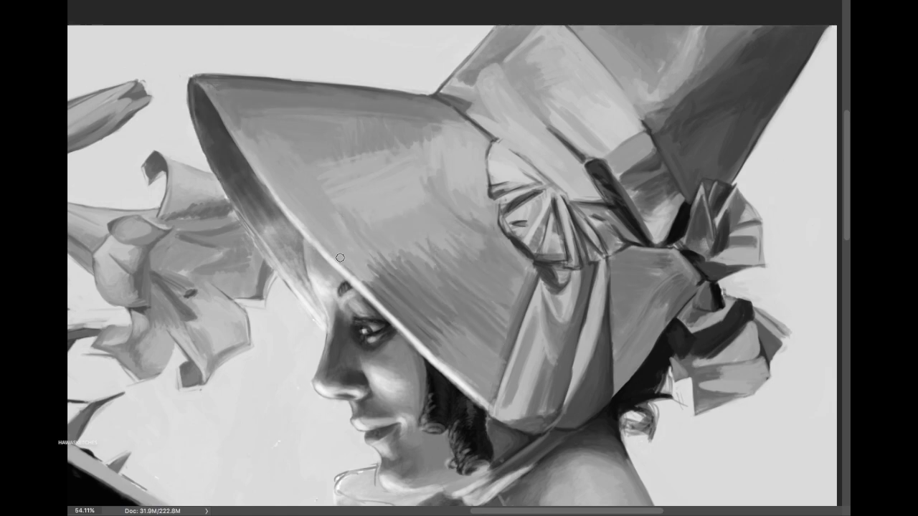
{"action": "scroll", "coordinate": [512, 323], "scroll_direction": "down", "scroll_amount": 5}
{"action": "key", "text": "ctrl+s"}
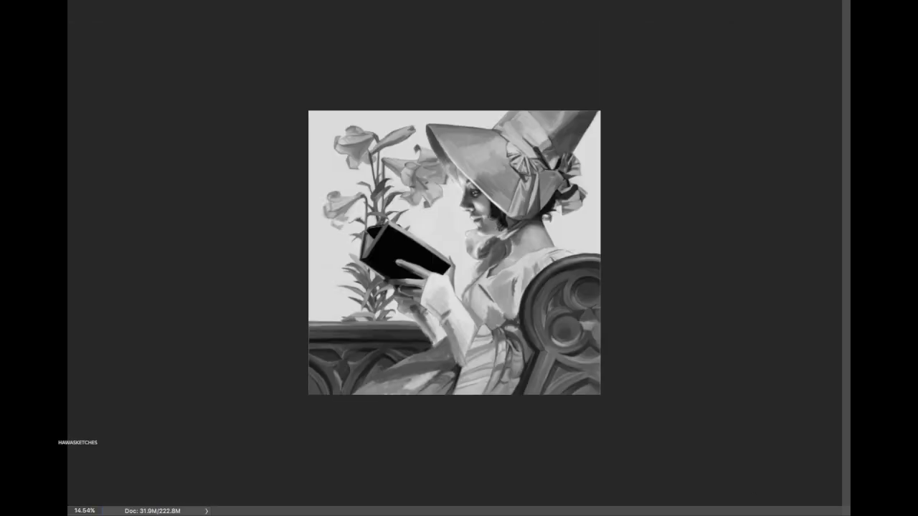
Step: Zoom in and darken the neck shadow under the chin and the collar's dark fold
{"action": "scroll", "coordinate": [463, 260], "scroll_direction": "up", "scroll_amount": 5}
{"action": "left_click_drag", "start_coordinate": [564, 188], "coordinate": [498, 187]}
{"action": "left_click_drag", "start_coordinate": [562, 216], "coordinate": [466, 266]}
{"action": "left_click_drag", "start_coordinate": [462, 168], "coordinate": [550, 205]}
{"action": "left_click_drag", "start_coordinate": [631, 194], "coordinate": [592, 272]}
{"action": "left_click_drag", "start_coordinate": [567, 197], "coordinate": [509, 265]}
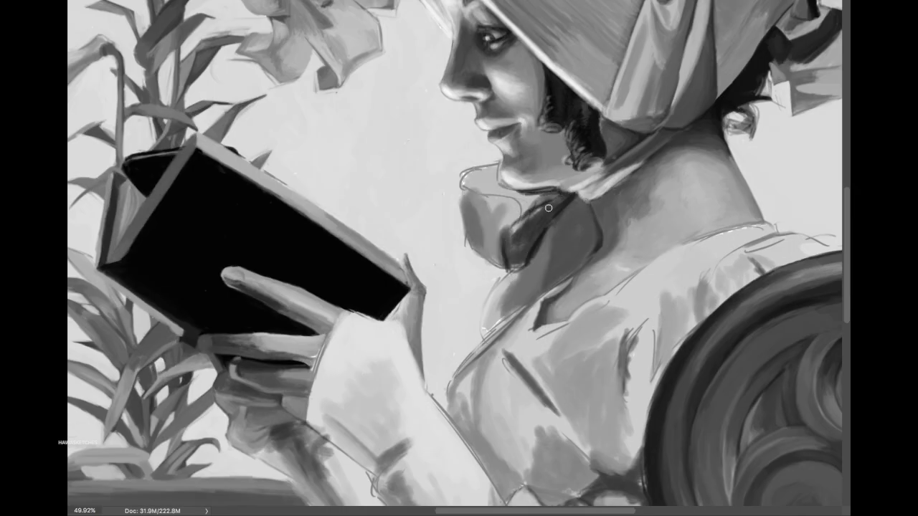
{"action": "left_click_drag", "start_coordinate": [595, 212], "coordinate": [566, 276]}
Step: Darken the chin edge and collar fold, adding strokes on the lapel and book's top edge
{"action": "left_click_drag", "start_coordinate": [520, 222], "coordinate": [498, 258]}
{"action": "mouse_move", "coordinate": [473, 183]}
{"action": "left_mouse_down"}
{"action": "mouse_move", "coordinate": [541, 187]}
{"action": "mouse_move", "coordinate": [495, 201]}
{"action": "left_mouse_up"}
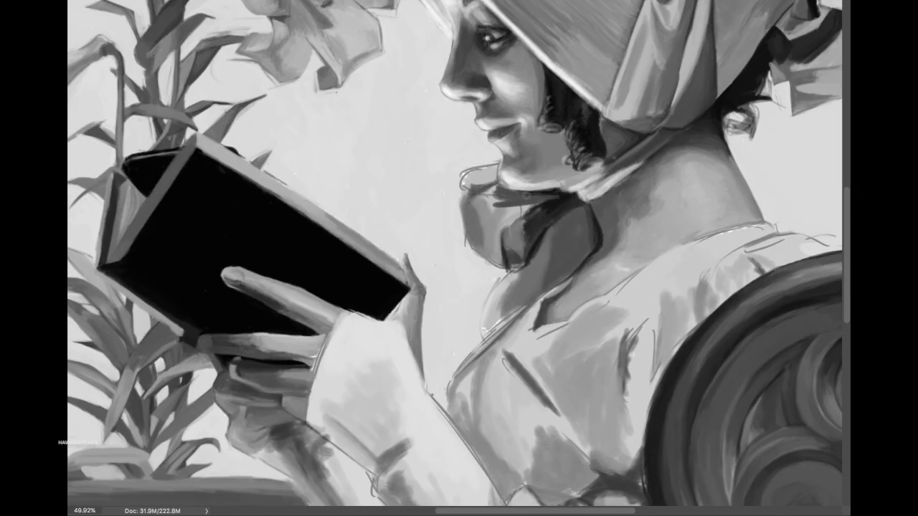
{"action": "left_click_drag", "start_coordinate": [555, 198], "coordinate": [505, 241]}
{"action": "mouse_move", "coordinate": [584, 200]}
{"action": "left_mouse_down"}
{"action": "mouse_move", "coordinate": [523, 233]}
{"action": "mouse_move", "coordinate": [544, 280]}
{"action": "left_mouse_up"}
{"action": "left_click_drag", "start_coordinate": [501, 280], "coordinate": [463, 359]}
{"action": "left_click_drag", "start_coordinate": [286, 193], "coordinate": [398, 258]}
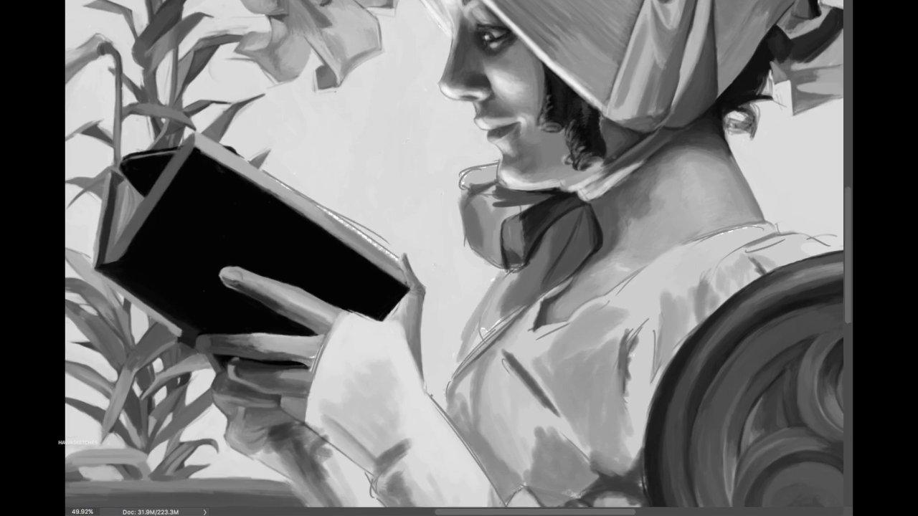
Step: Reshade the collar, its folds and the chin shadow
{"action": "left_click_drag", "start_coordinate": [495, 216], "coordinate": [459, 262]}
{"action": "left_click_drag", "start_coordinate": [530, 191], "coordinate": [484, 213]}
{"action": "left_click_drag", "start_coordinate": [501, 163], "coordinate": [463, 181]}
{"action": "left_click_drag", "start_coordinate": [503, 188], "coordinate": [459, 187]}
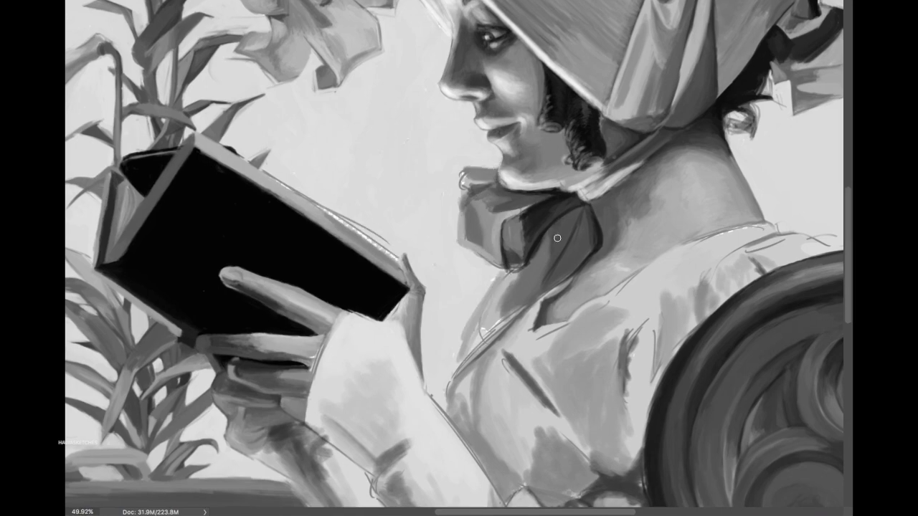
{"action": "left_click_drag", "start_coordinate": [557, 237], "coordinate": [545, 271]}
{"action": "left_click_drag", "start_coordinate": [517, 276], "coordinate": [498, 331]}
Step: Shade the lapel below the collar, refine the chin shadow and darken the collar's left edge
{"action": "left_click_drag", "start_coordinate": [548, 237], "coordinate": [524, 267]}
{"action": "mouse_move", "coordinate": [494, 218]}
{"action": "left_mouse_down"}
{"action": "mouse_move", "coordinate": [463, 259]}
{"action": "mouse_move", "coordinate": [473, 233]}
{"action": "left_mouse_up"}
{"action": "mouse_move", "coordinate": [494, 175]}
{"action": "left_mouse_down"}
{"action": "mouse_move", "coordinate": [458, 193]}
{"action": "mouse_move", "coordinate": [456, 212]}
{"action": "left_mouse_up"}
{"action": "left_click_drag", "start_coordinate": [495, 226], "coordinate": [452, 266]}
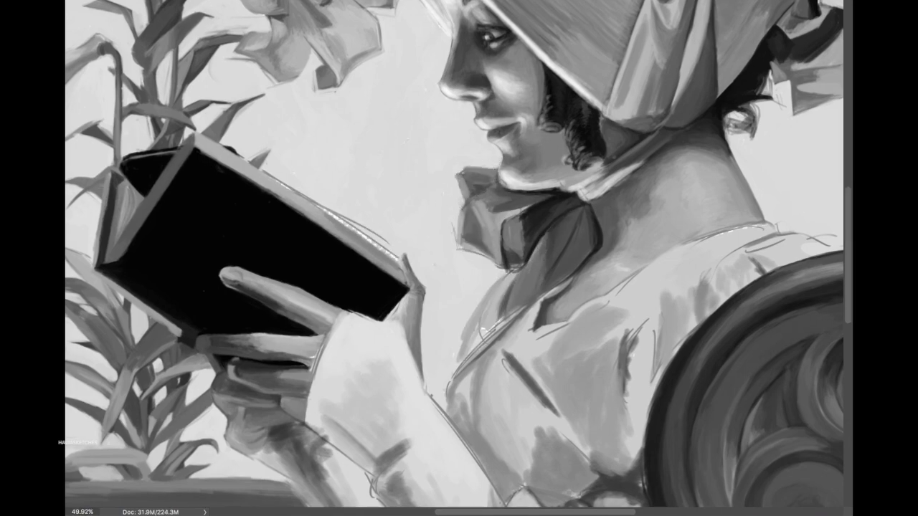
{"action": "left_click_drag", "start_coordinate": [492, 165], "coordinate": [450, 197]}
{"action": "left_click_drag", "start_coordinate": [506, 269], "coordinate": [452, 364]}
{"action": "mouse_move", "coordinate": [527, 215]}
{"action": "left_mouse_down"}
{"action": "mouse_move", "coordinate": [464, 355]}
{"action": "mouse_move", "coordinate": [374, 428]}
{"action": "left_mouse_up"}
Step: Darken and repaint the lower sleeve lying across the balustrade
{"action": "left_click_drag", "start_coordinate": [585, 219], "coordinate": [395, 318]}
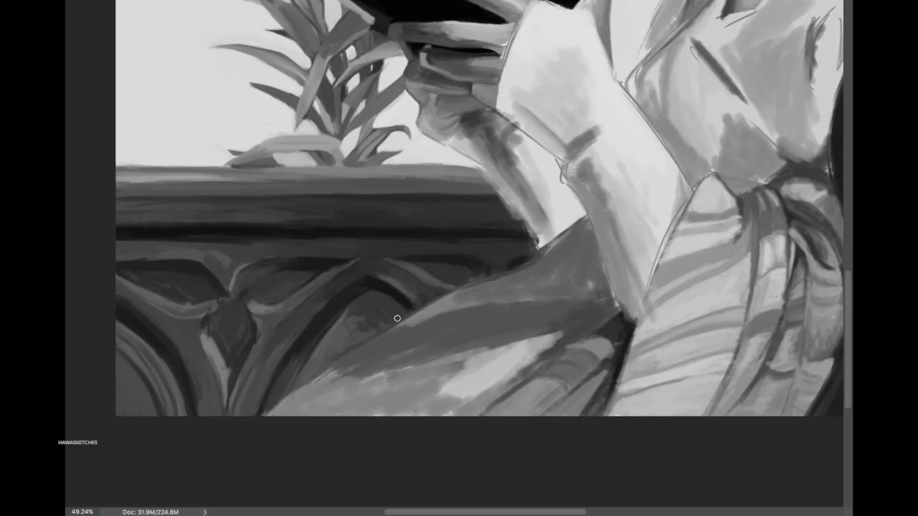
{"action": "left_click_drag", "start_coordinate": [606, 258], "coordinate": [431, 309]}
{"action": "left_click_drag", "start_coordinate": [609, 222], "coordinate": [392, 334]}
{"action": "mouse_move", "coordinate": [545, 344]}
{"action": "left_mouse_down"}
{"action": "mouse_move", "coordinate": [585, 258]}
{"action": "mouse_move", "coordinate": [610, 236]}
{"action": "mouse_move", "coordinate": [377, 355]}
{"action": "left_mouse_up"}
{"action": "left_click_drag", "start_coordinate": [502, 348], "coordinate": [272, 413]}
{"action": "left_click_drag", "start_coordinate": [455, 323], "coordinate": [316, 413]}
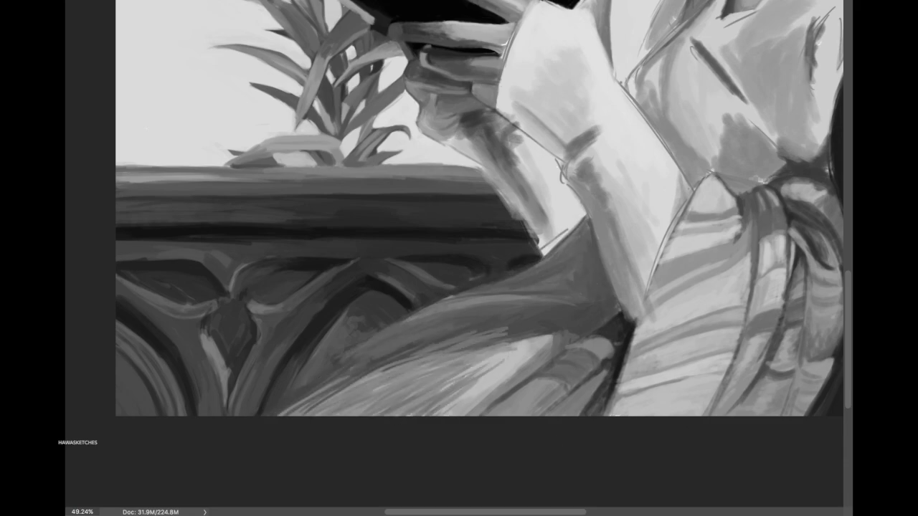
{"action": "left_click_drag", "start_coordinate": [505, 330], "coordinate": [401, 358]}
{"action": "mouse_move", "coordinate": [333, 360]}
{"action": "left_mouse_down"}
{"action": "mouse_move", "coordinate": [211, 371]}
{"action": "mouse_move", "coordinate": [389, 277]}
{"action": "mouse_move", "coordinate": [239, 442]}
{"action": "left_mouse_up"}
Step: Add dark strokes on the sleeve and coat, and brighten the collar edge along the neck
{"action": "left_click_drag", "start_coordinate": [505, 305], "coordinate": [459, 373]}
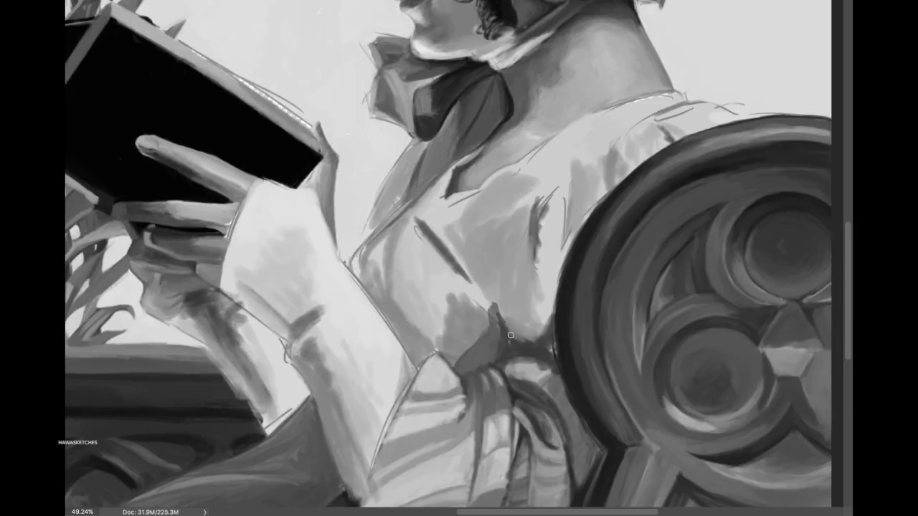
{"action": "left_click_drag", "start_coordinate": [552, 291], "coordinate": [501, 355]}
{"action": "mouse_move", "coordinate": [548, 183]}
{"action": "left_mouse_down"}
{"action": "mouse_move", "coordinate": [527, 248]}
{"action": "mouse_move", "coordinate": [570, 248]}
{"action": "left_mouse_up"}
{"action": "left_click_drag", "start_coordinate": [674, 93], "coordinate": [751, 114]}
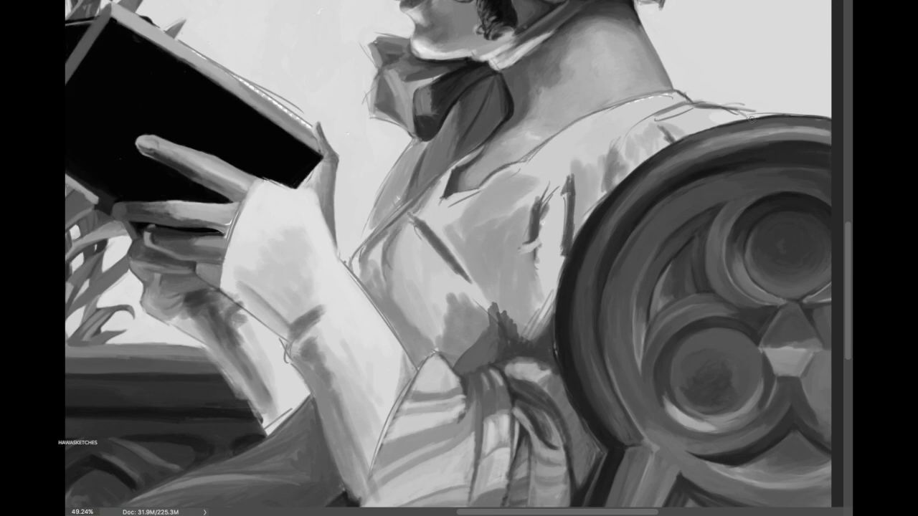
{"action": "left_click_drag", "start_coordinate": [681, 86], "coordinate": [577, 122]}
{"action": "left_click_drag", "start_coordinate": [634, 89], "coordinate": [526, 153]}
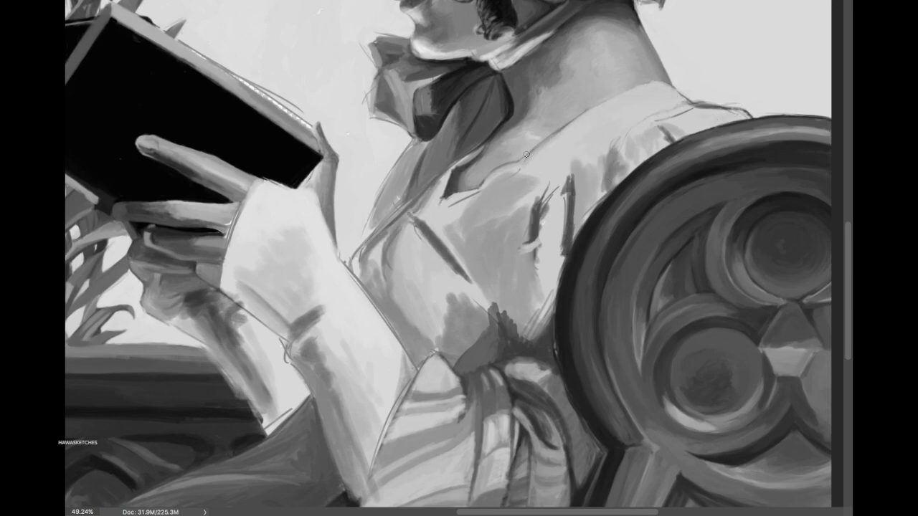
Step: Shade and reshape the coat between the lapel and chair back, lightening it beside the chair
{"action": "left_click_drag", "start_coordinate": [544, 195], "coordinate": [535, 280]}
{"action": "left_click_drag", "start_coordinate": [613, 137], "coordinate": [558, 287]}
{"action": "left_click_drag", "start_coordinate": [577, 159], "coordinate": [528, 280]}
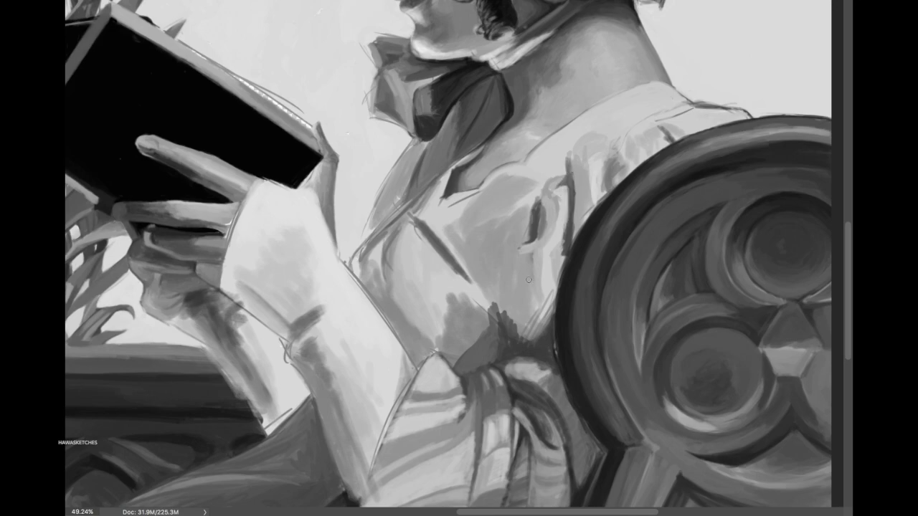
{"action": "left_click_drag", "start_coordinate": [570, 151], "coordinate": [562, 307]}
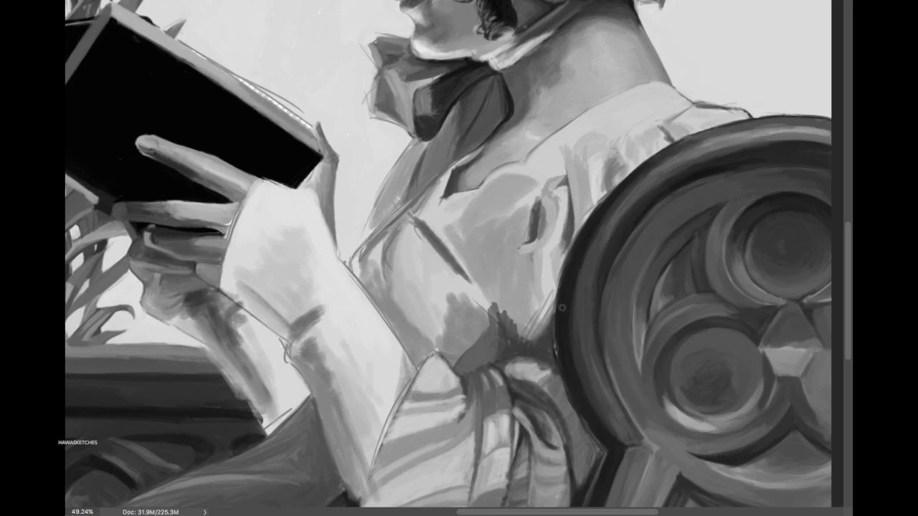
{"action": "left_click_drag", "start_coordinate": [551, 209], "coordinate": [510, 331]}
{"action": "left_click_drag", "start_coordinate": [536, 269], "coordinate": [529, 343]}
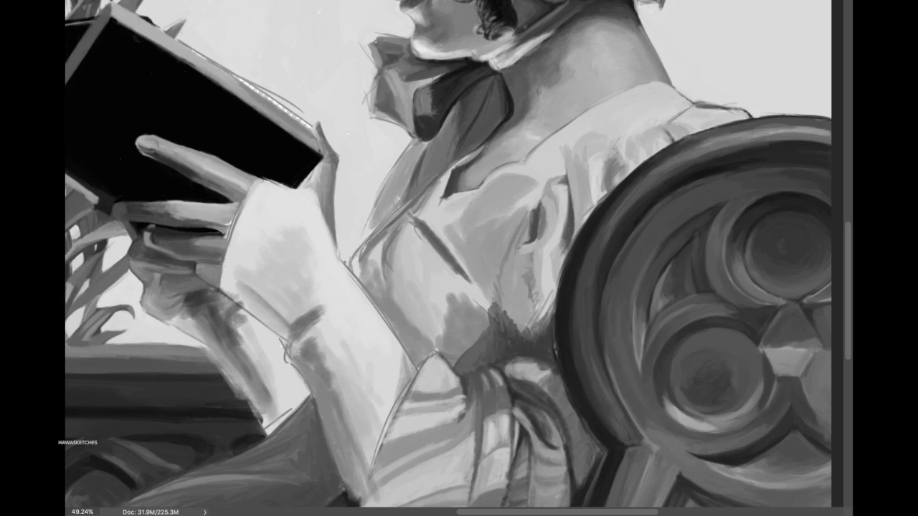
{"action": "left_click_drag", "start_coordinate": [612, 171], "coordinate": [585, 201]}
{"action": "left_click_drag", "start_coordinate": [625, 145], "coordinate": [604, 184]}
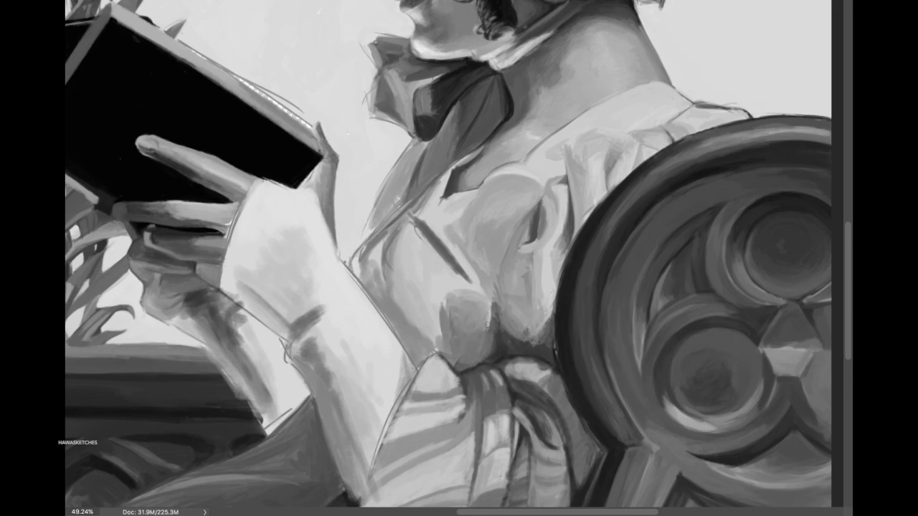
Step: Repaint the shading along the coat lapel, zooming in for small refining strokes
{"action": "left_click_drag", "start_coordinate": [459, 267], "coordinate": [416, 224]}
{"action": "mouse_move", "coordinate": [477, 287]}
{"action": "left_mouse_down"}
{"action": "mouse_move", "coordinate": [420, 219]}
{"action": "mouse_move", "coordinate": [433, 210]}
{"action": "mouse_move", "coordinate": [448, 295]}
{"action": "left_mouse_up"}
{"action": "mouse_move", "coordinate": [412, 201]}
{"action": "left_mouse_down"}
{"action": "mouse_move", "coordinate": [348, 265]}
{"action": "mouse_move", "coordinate": [422, 242]}
{"action": "mouse_move", "coordinate": [853, 242]}
{"action": "mouse_move", "coordinate": [430, 242]}
{"action": "mouse_move", "coordinate": [401, 344]}
{"action": "left_mouse_up"}
{"action": "scroll", "coordinate": [406, 266], "scroll_direction": "up", "scroll_amount": 3}
{"action": "left_click_drag", "start_coordinate": [383, 230], "coordinate": [466, 390]}
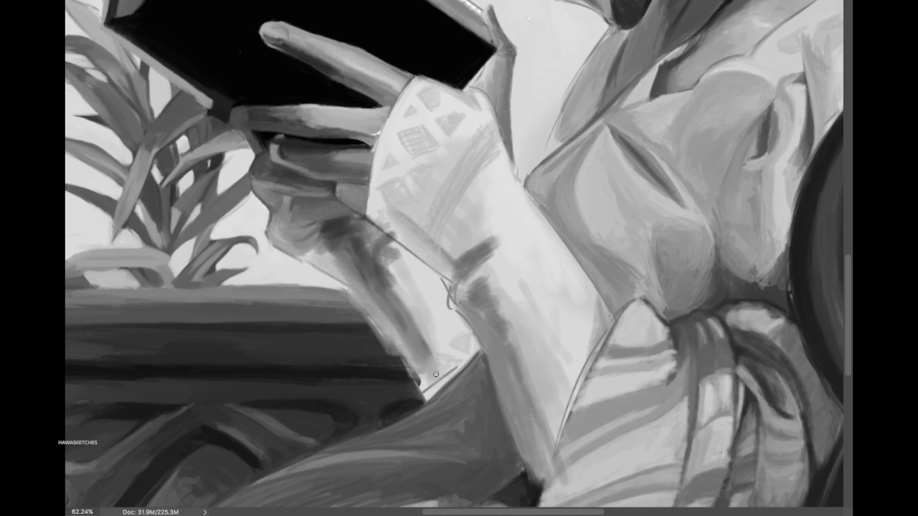
Step: Paint diamond and grid lace marks on the cuff and cover the upper cuff's dark streaks lighter
{"action": "left_click_drag", "start_coordinate": [445, 308], "coordinate": [410, 337]}
{"action": "left_click_drag", "start_coordinate": [423, 286], "coordinate": [409, 252]}
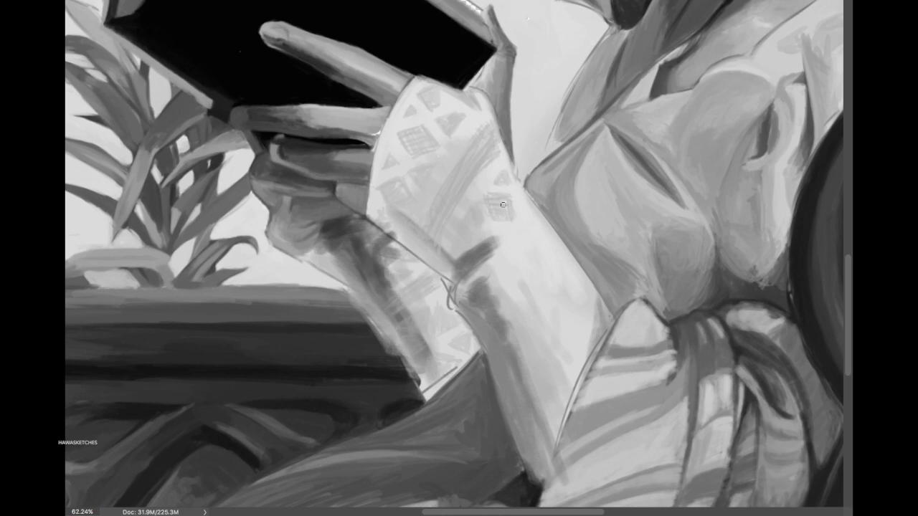
{"action": "left_click_drag", "start_coordinate": [503, 205], "coordinate": [493, 208]}
{"action": "left_click_drag", "start_coordinate": [529, 212], "coordinate": [499, 247]}
{"action": "left_click_drag", "start_coordinate": [465, 180], "coordinate": [492, 206]}
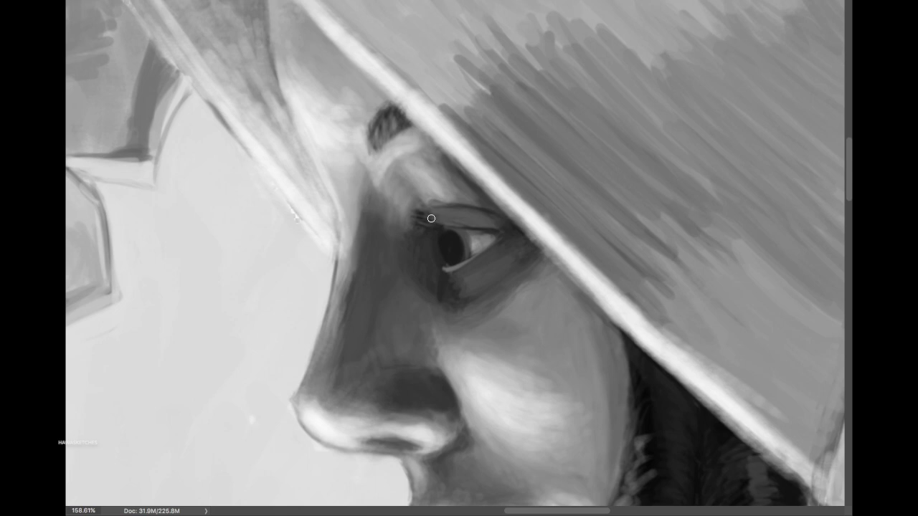
Step: Zoom in to darken the upper eyelid of the eye under the brim, then fit the painting in view
{"action": "scroll", "coordinate": [455, 268], "scroll_direction": "down", "scroll_amount": 1}
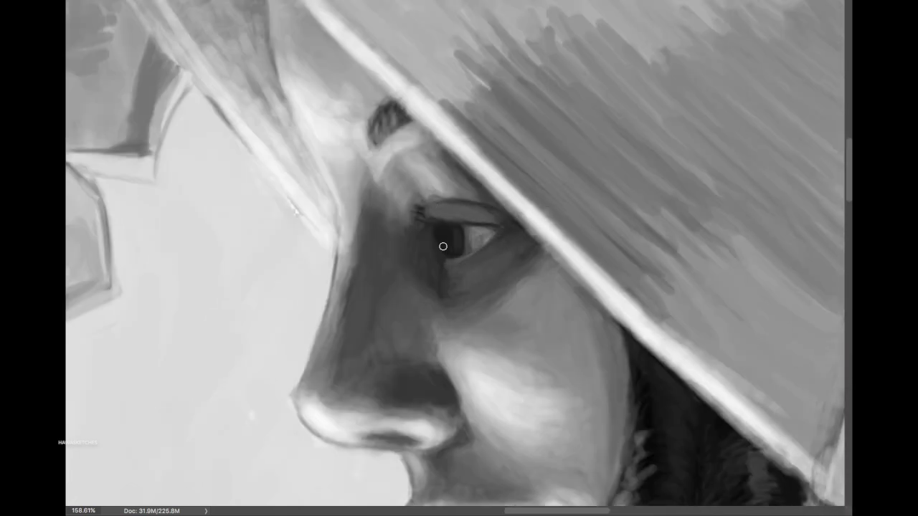
{"action": "scroll", "coordinate": [443, 246], "scroll_direction": "up", "scroll_amount": 2}
{"action": "mouse_move", "coordinate": [430, 231]}
{"action": "left_mouse_down"}
{"action": "mouse_move", "coordinate": [477, 216]}
{"action": "mouse_move", "coordinate": [458, 317]}
{"action": "mouse_move", "coordinate": [446, 329]}
{"action": "mouse_move", "coordinate": [426, 259]}
{"action": "left_mouse_up"}
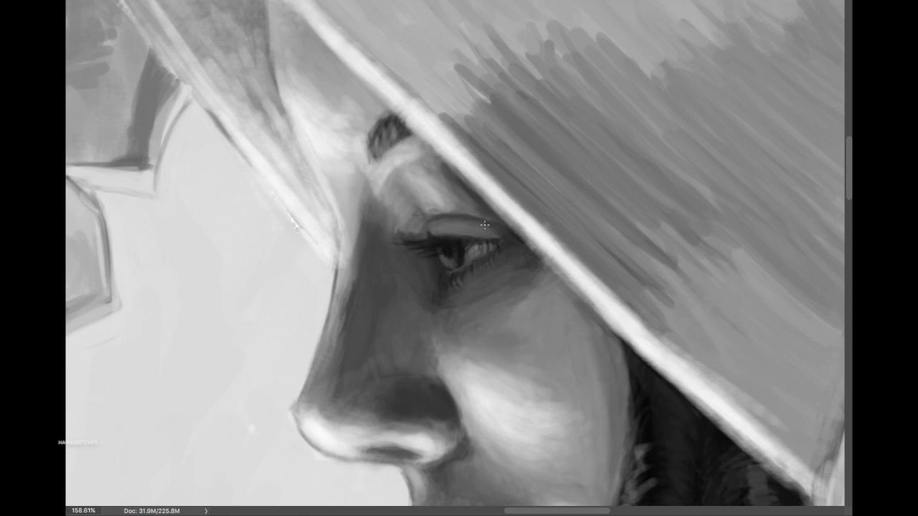
{"action": "scroll", "coordinate": [484, 225], "scroll_direction": "up", "scroll_amount": 5}
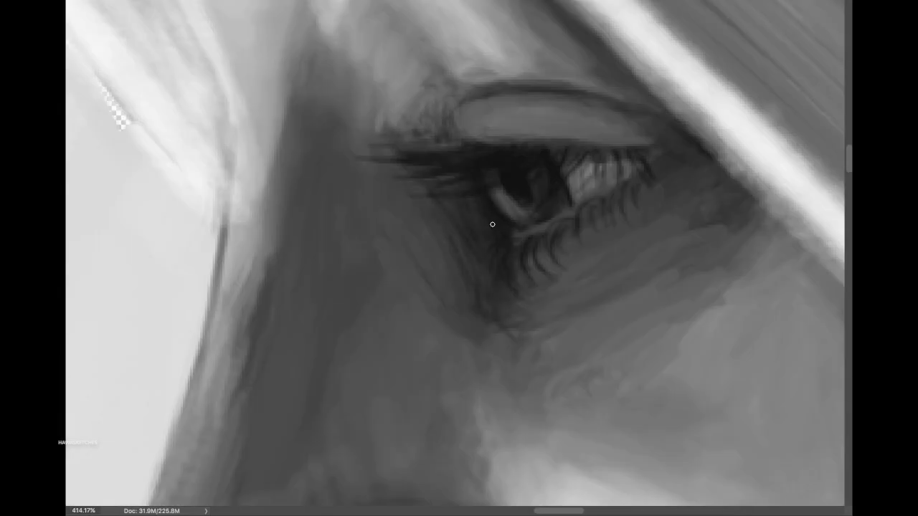
{"action": "key", "text": "ctrl+0"}
{"action": "scroll", "coordinate": [596, 191], "scroll_direction": "up", "scroll_amount": 5}
{"action": "scroll", "coordinate": [461, 216], "scroll_direction": "up", "scroll_amount": 2}
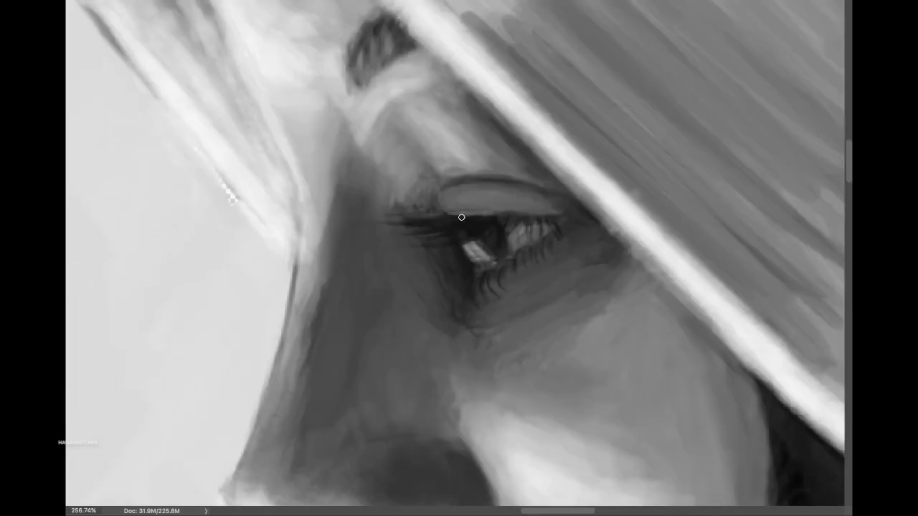
{"action": "key", "text": "ctrl+0"}
{"action": "scroll", "coordinate": [475, 198], "scroll_direction": "up", "scroll_amount": 3}
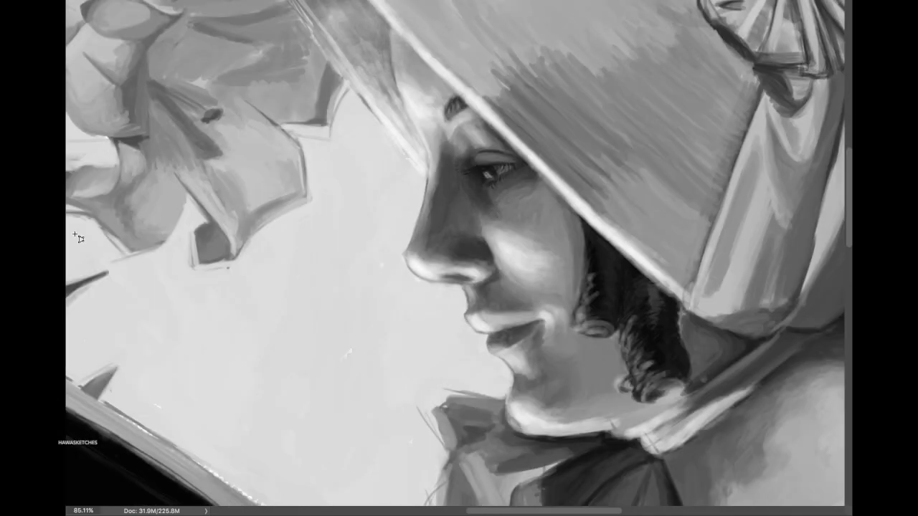
Step: Zoom to the book and sketch two long guide lines across it and along its top edge
{"action": "key", "text": "ctrl+0"}
{"action": "scroll", "coordinate": [395, 189], "scroll_direction": "up", "scroll_amount": 3}
{"action": "scroll", "coordinate": [459, 258], "scroll_direction": "down", "scroll_amount": 3}
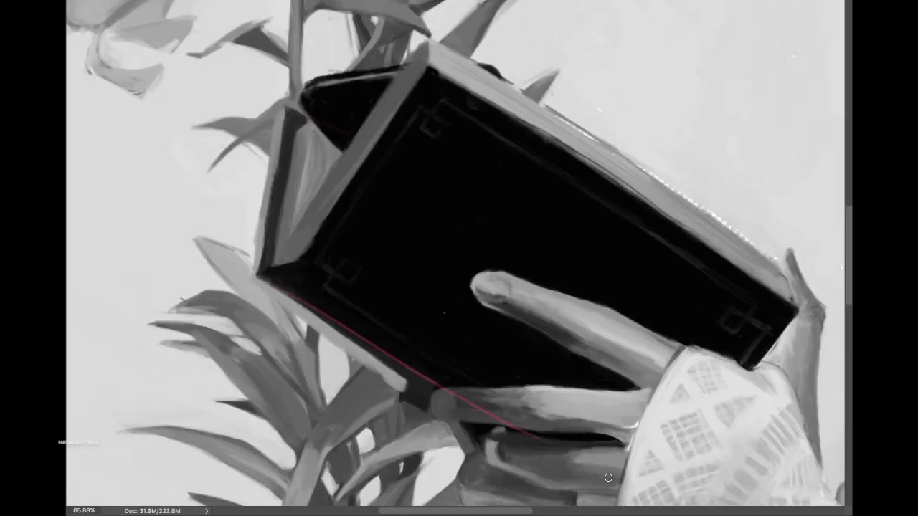
{"action": "left_click_drag", "start_coordinate": [262, 273], "coordinate": [653, 495]}
{"action": "mouse_move", "coordinate": [287, 240]}
{"action": "left_mouse_down"}
{"action": "mouse_move", "coordinate": [537, 258]}
{"action": "mouse_move", "coordinate": [650, 235]}
{"action": "mouse_move", "coordinate": [707, 191]}
{"action": "left_mouse_up"}
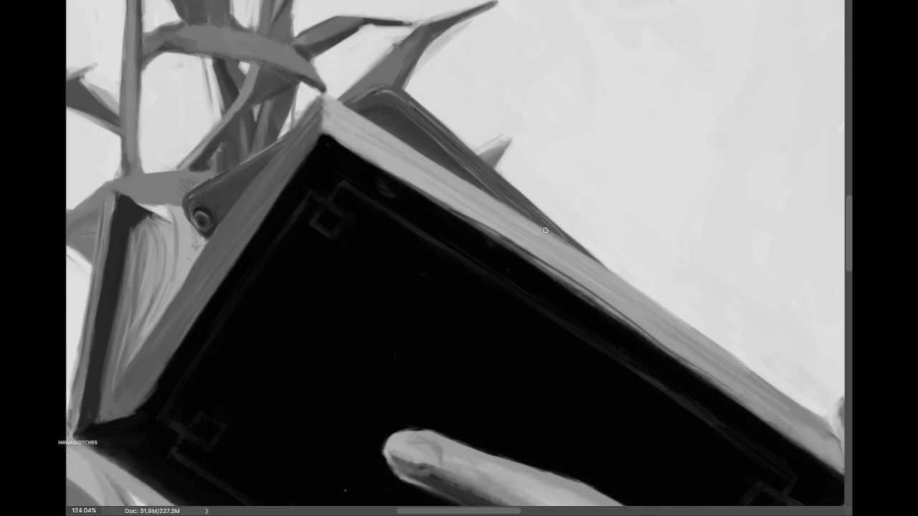
{"action": "scroll", "coordinate": [306, 307], "scroll_direction": "down", "scroll_amount": 2}
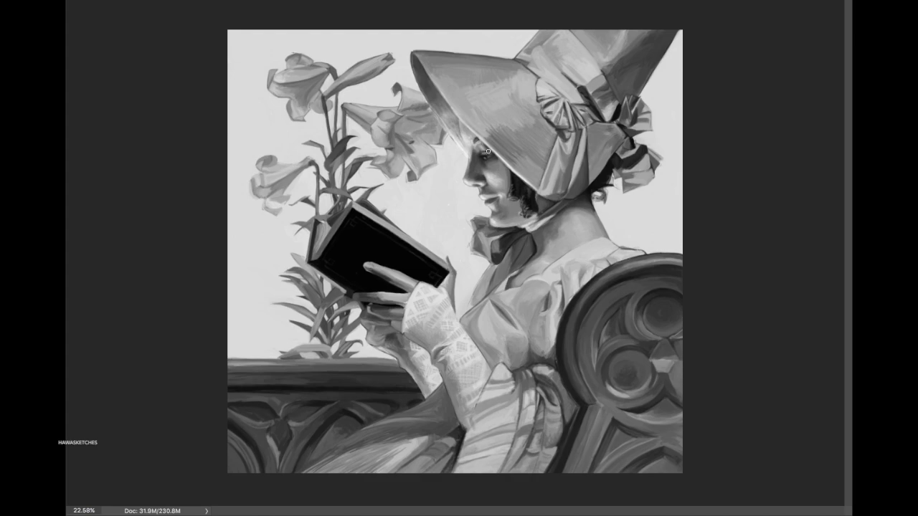
{"action": "scroll", "coordinate": [488, 151], "scroll_direction": "up", "scroll_amount": 10}
Step: Paint the wooden chair brown with a broad brush stroke on the colour layer
{"action": "scroll", "coordinate": [465, 219], "scroll_direction": "down", "scroll_amount": 12}
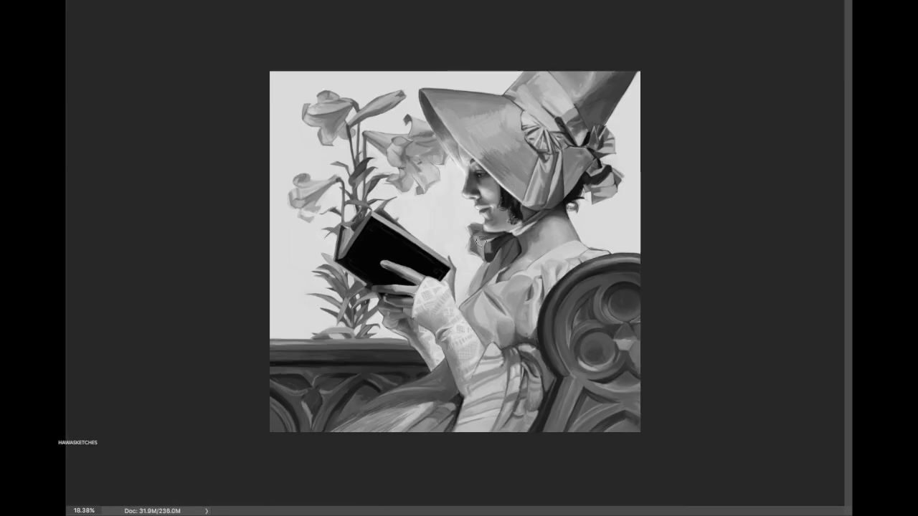
{"action": "scroll", "coordinate": [521, 243], "scroll_direction": "up", "scroll_amount": 8}
{"action": "scroll", "coordinate": [351, 215], "scroll_direction": "down", "scroll_amount": 6}
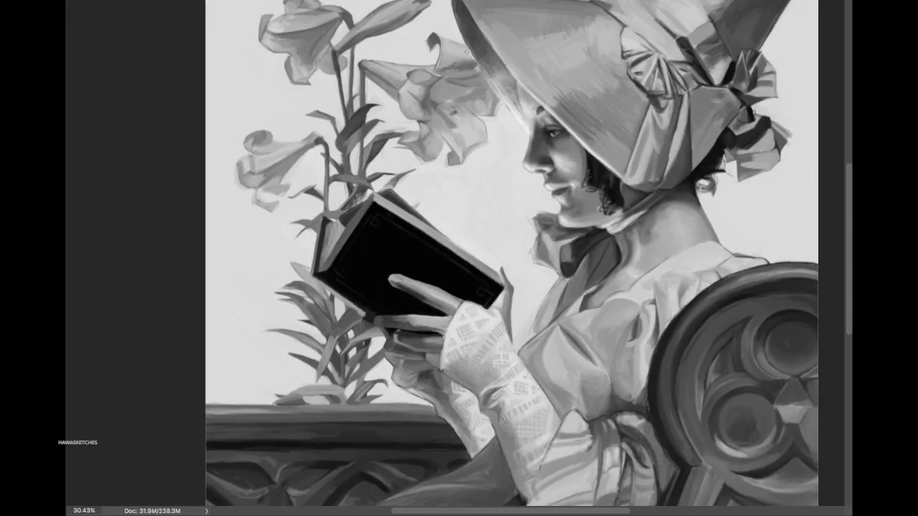
{"action": "scroll", "coordinate": [613, 174], "scroll_direction": "up", "scroll_amount": 2}
{"action": "scroll", "coordinate": [614, 174], "scroll_direction": "down", "scroll_amount": 6}
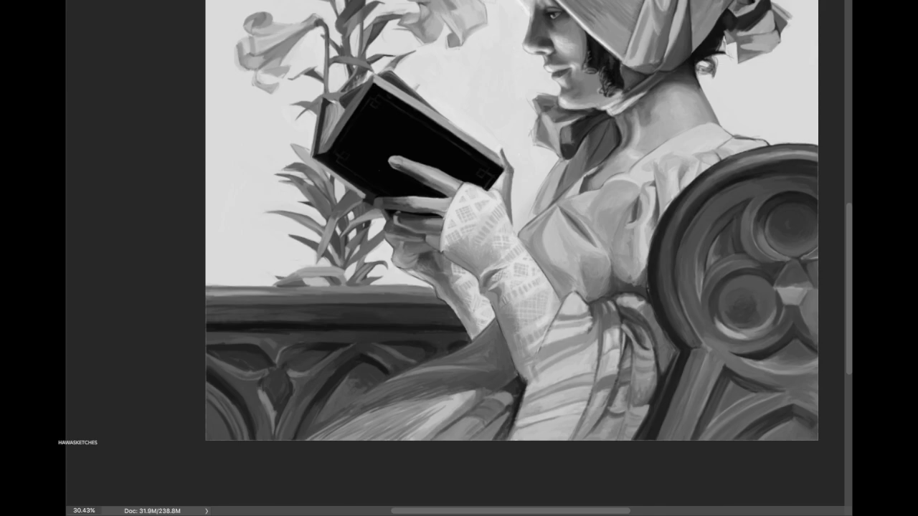
{"action": "scroll", "coordinate": [712, 316], "scroll_direction": "down", "scroll_amount": 3}
{"action": "scroll", "coordinate": [645, 251], "scroll_direction": "up", "scroll_amount": 4}
{"action": "mouse_move", "coordinate": [617, 301]}
{"action": "left_mouse_down"}
{"action": "mouse_move", "coordinate": [655, 225]}
{"action": "mouse_move", "coordinate": [596, 332]}
{"action": "mouse_move", "coordinate": [524, 344]}
{"action": "left_mouse_up"}
{"action": "scroll", "coordinate": [461, 280], "scroll_direction": "left", "scroll_amount": 5}
{"action": "scroll", "coordinate": [461, 280], "scroll_direction": "right", "scroll_amount": 6}
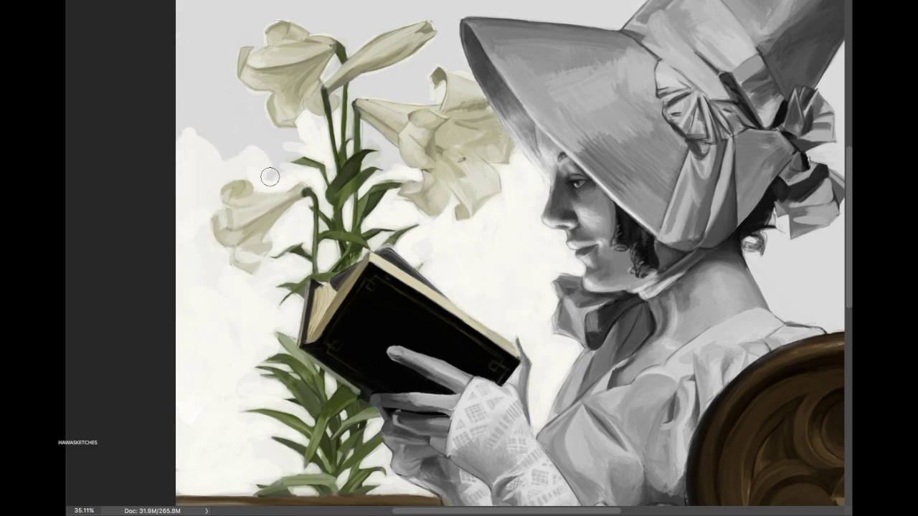
Step: Paint the bonnet bow and side ribbon orange, and the face skin-toned, with darker hair beside the cheek
{"action": "scroll", "coordinate": [314, 84], "scroll_direction": "up", "scroll_amount": 3}
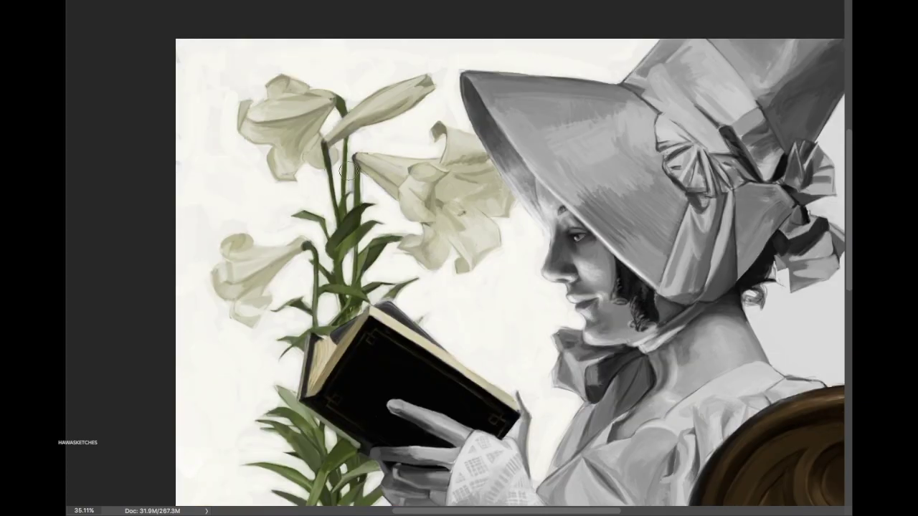
{"action": "scroll", "coordinate": [353, 311], "scroll_direction": "right", "scroll_amount": 5}
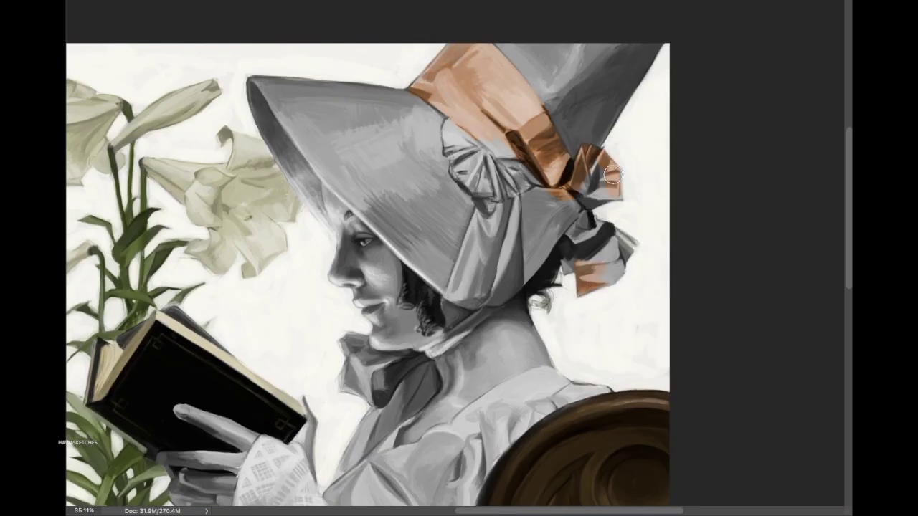
{"action": "left_click_drag", "start_coordinate": [612, 174], "coordinate": [495, 299]}
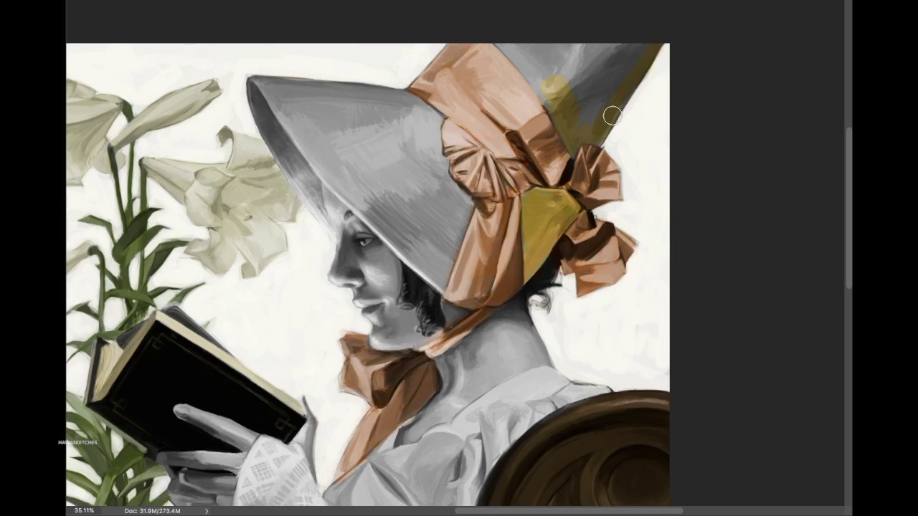
{"action": "mouse_move", "coordinate": [385, 286]}
{"action": "left_mouse_down"}
{"action": "mouse_move", "coordinate": [394, 310]}
{"action": "mouse_move", "coordinate": [369, 233]}
{"action": "mouse_move", "coordinate": [334, 209]}
{"action": "left_mouse_up"}
{"action": "left_click_drag", "start_coordinate": [429, 331], "coordinate": [407, 292]}
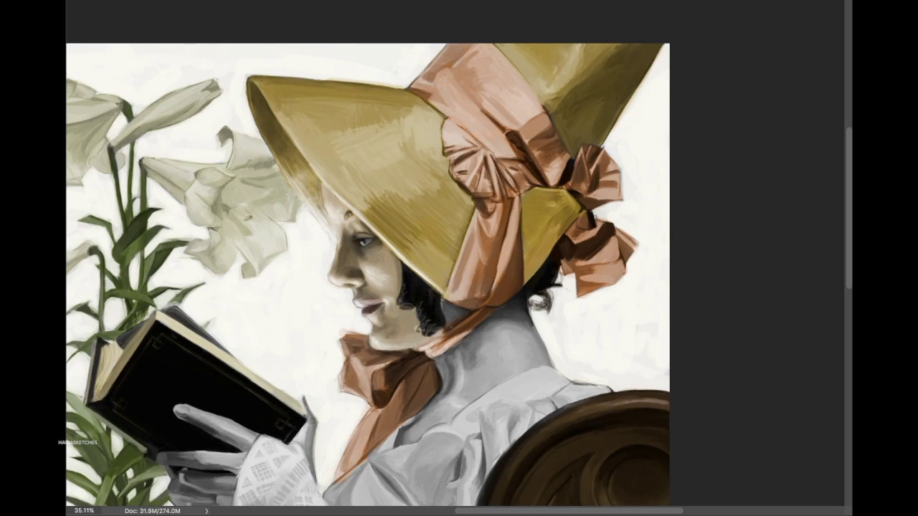
{"action": "mouse_move", "coordinate": [444, 323]}
{"action": "left_mouse_down"}
{"action": "mouse_move", "coordinate": [502, 372]}
{"action": "mouse_move", "coordinate": [459, 337]}
{"action": "mouse_move", "coordinate": [502, 359]}
{"action": "left_mouse_up"}
Step: Brush olive and brown stripes across the skirt
{"action": "scroll", "coordinate": [457, 407], "scroll_direction": "down", "scroll_amount": 5}
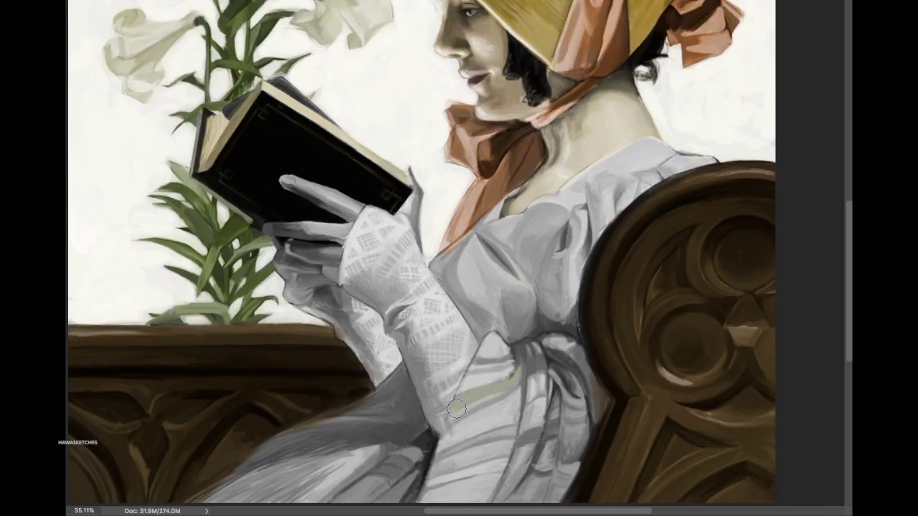
{"action": "mouse_move", "coordinate": [456, 407]}
{"action": "left_mouse_down"}
{"action": "mouse_move", "coordinate": [559, 373]}
{"action": "mouse_move", "coordinate": [459, 459]}
{"action": "left_mouse_up"}
{"action": "scroll", "coordinate": [459, 444], "scroll_direction": "down", "scroll_amount": 3}
{"action": "mouse_move", "coordinate": [516, 344]}
{"action": "left_mouse_down"}
{"action": "mouse_move", "coordinate": [393, 421]}
{"action": "mouse_move", "coordinate": [527, 409]}
{"action": "left_mouse_up"}
{"action": "left_click_drag", "start_coordinate": [530, 294], "coordinate": [566, 337]}
{"action": "left_click_drag", "start_coordinate": [595, 301], "coordinate": [585, 423]}
{"action": "left_click_drag", "start_coordinate": [545, 287], "coordinate": [409, 366]}
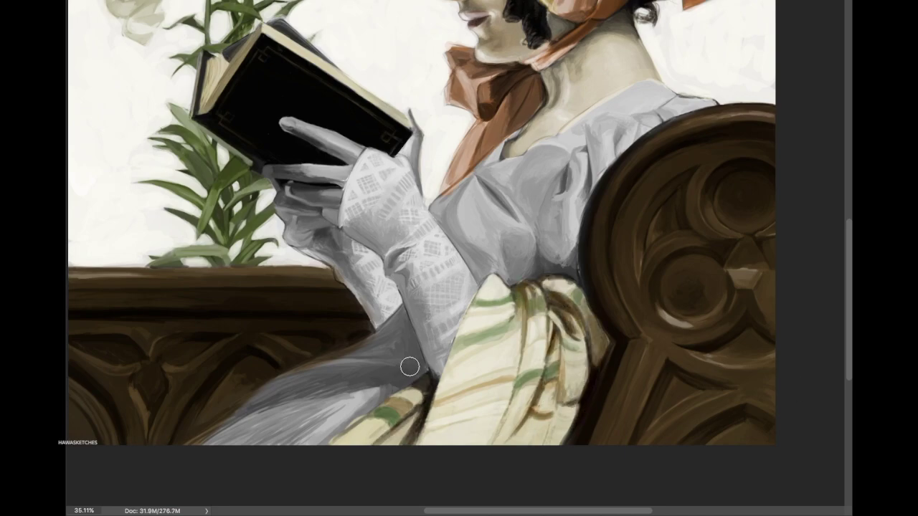
Step: Paint the hand holding the book skin-toned and the bodice, shoulder, sleeve and arm cream
{"action": "scroll", "coordinate": [410, 366], "scroll_direction": "up", "scroll_amount": 2}
{"action": "mouse_move", "coordinate": [344, 173]}
{"action": "left_mouse_down"}
{"action": "mouse_move", "coordinate": [301, 237]}
{"action": "mouse_move", "coordinate": [413, 216]}
{"action": "left_mouse_up"}
{"action": "mouse_move", "coordinate": [276, 243]}
{"action": "left_mouse_down"}
{"action": "mouse_move", "coordinate": [420, 194]}
{"action": "mouse_move", "coordinate": [645, 150]}
{"action": "mouse_move", "coordinate": [502, 287]}
{"action": "mouse_move", "coordinate": [502, 202]}
{"action": "left_mouse_up"}
{"action": "left_click_drag", "start_coordinate": [337, 430], "coordinate": [401, 358]}
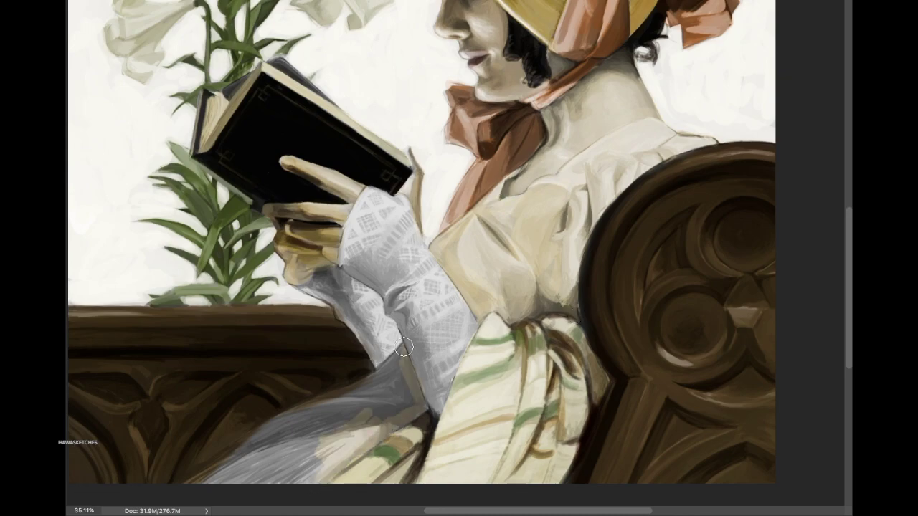
{"action": "left_click_drag", "start_coordinate": [215, 466], "coordinate": [387, 373]}
{"action": "scroll", "coordinate": [373, 372], "scroll_direction": "up", "scroll_amount": 3}
{"action": "left_click_drag", "start_coordinate": [359, 402], "coordinate": [387, 258]}
{"action": "left_click_drag", "start_coordinate": [373, 387], "coordinate": [459, 258]}
{"action": "left_click_drag", "start_coordinate": [444, 459], "coordinate": [315, 344]}
{"action": "scroll", "coordinate": [459, 258], "scroll_direction": "up", "scroll_amount": 3}
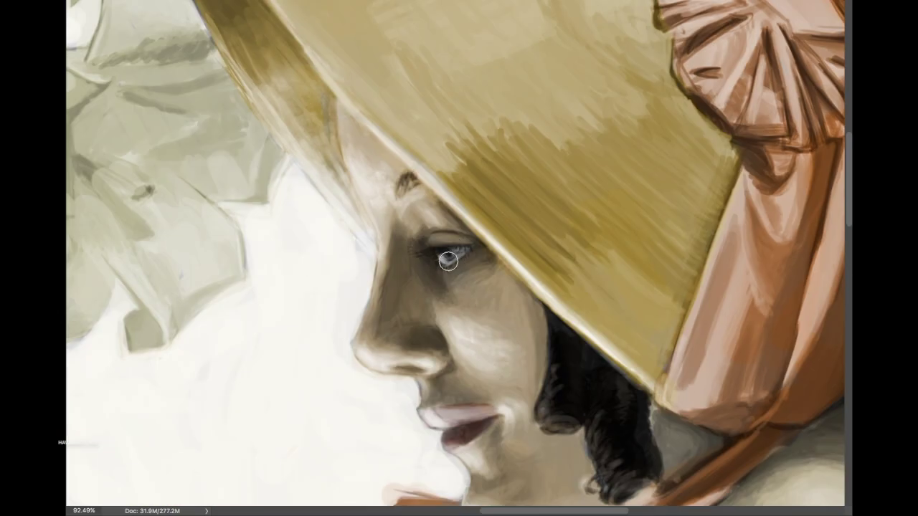
{"action": "scroll", "coordinate": [459, 258], "scroll_direction": "down", "scroll_amount": 6}
{"action": "scroll", "coordinate": [459, 259], "scroll_direction": "up", "scroll_amount": 4}
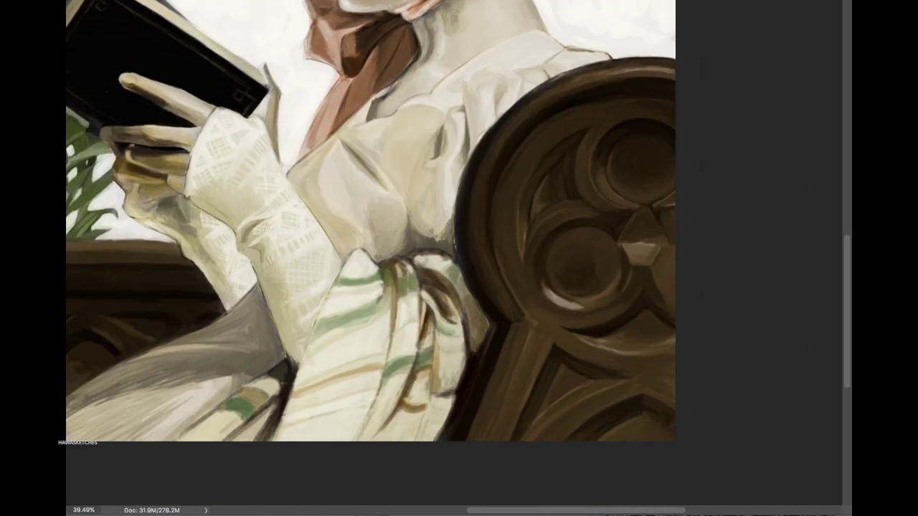
Step: Review the brush's Transfer, Dual Brush, Shape Dynamics and tip shape settings with a test dab
{"action": "key", "text": "F5"}
{"action": "left_click", "coordinate": [658, 194]}
{"action": "left_click", "coordinate": [662, 171]}
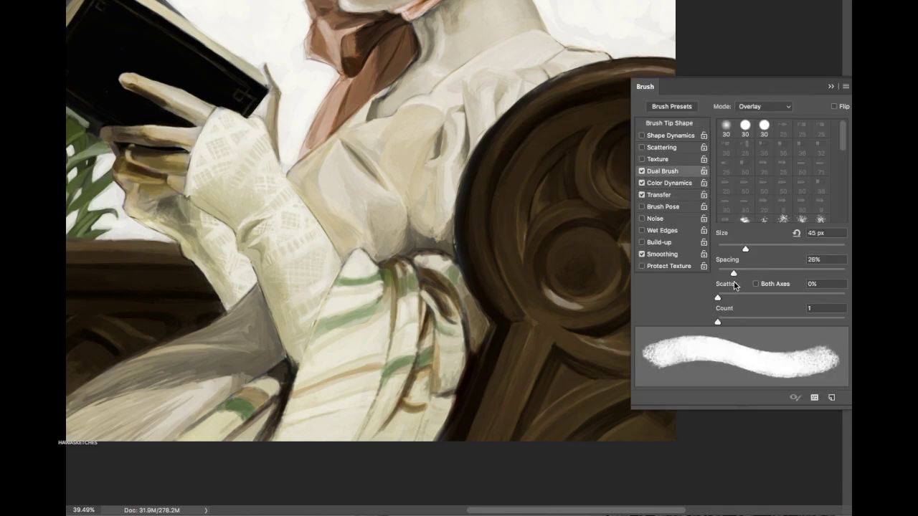
{"action": "left_click", "coordinate": [670, 135]}
{"action": "left_click_drag", "start_coordinate": [530, 122], "coordinate": [573, 104]}
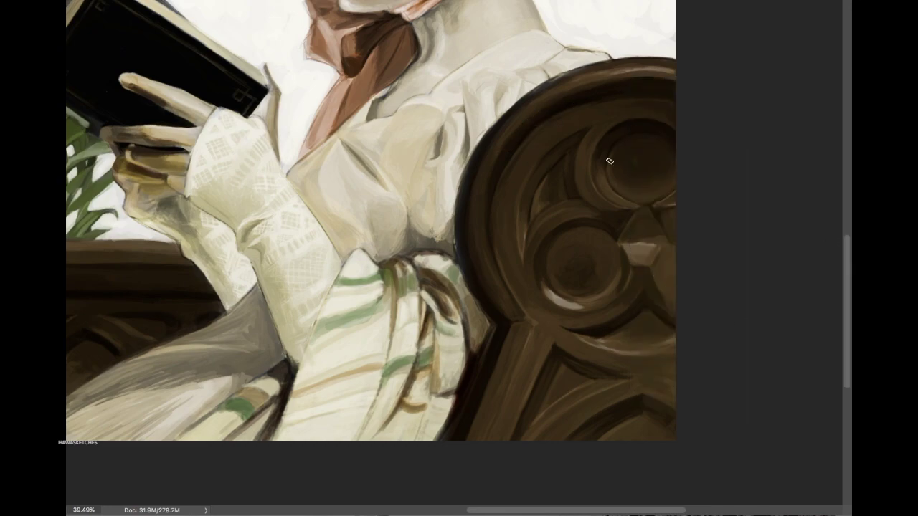
{"action": "scroll", "coordinate": [574, 104], "scroll_direction": "up", "scroll_amount": 3}
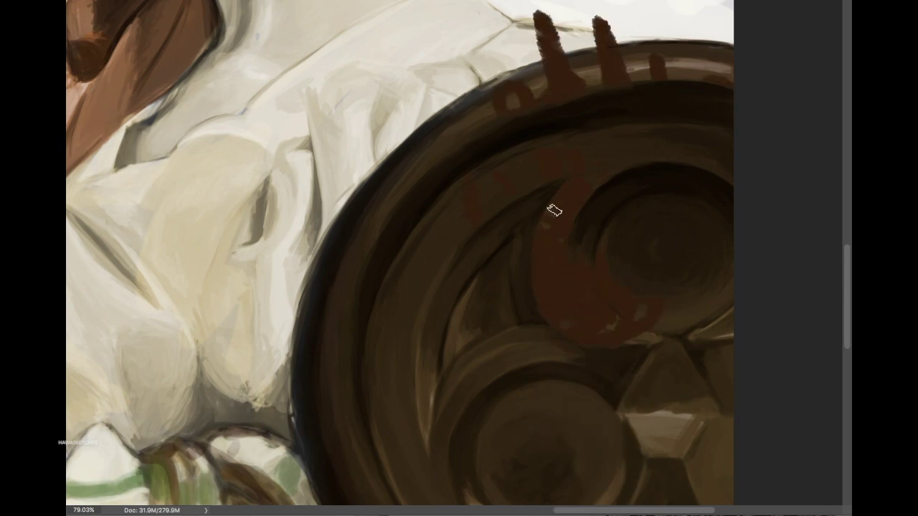
{"action": "key", "text": "F5"}
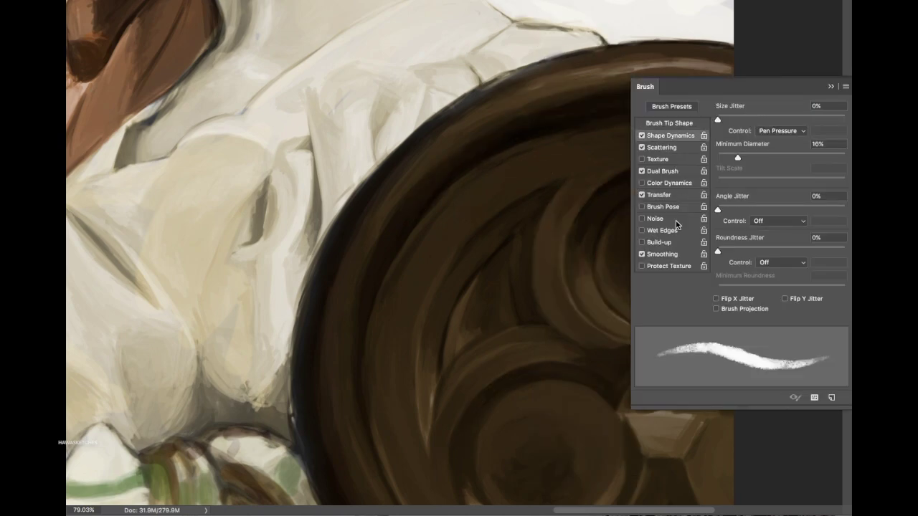
{"action": "left_click", "coordinate": [669, 123]}
{"action": "key", "text": "F5"}
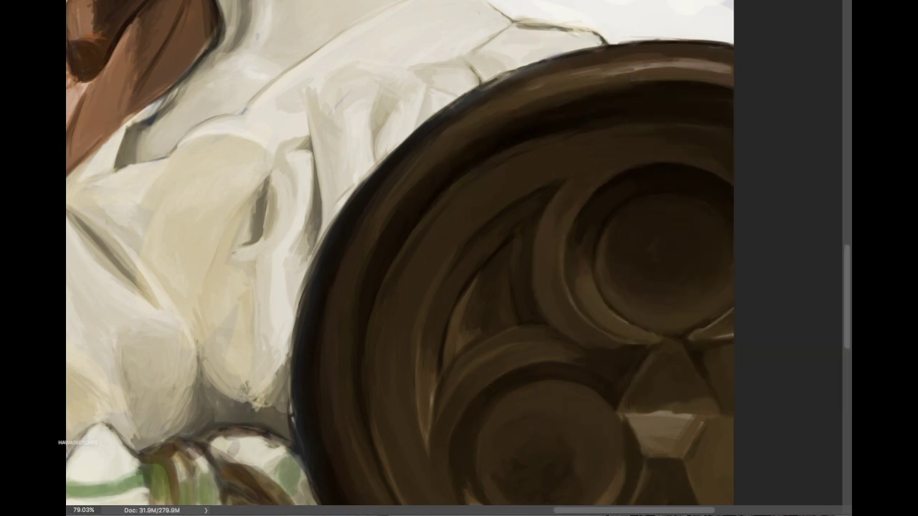
Step: Lighten the wheel's carved rim, inner circle and dark triangular carving with lighter brown
{"action": "left_click_drag", "start_coordinate": [728, 126], "coordinate": [540, 140]}
{"action": "mouse_move", "coordinate": [660, 168]}
{"action": "left_mouse_down"}
{"action": "mouse_move", "coordinate": [686, 175]}
{"action": "mouse_move", "coordinate": [637, 216]}
{"action": "left_mouse_up"}
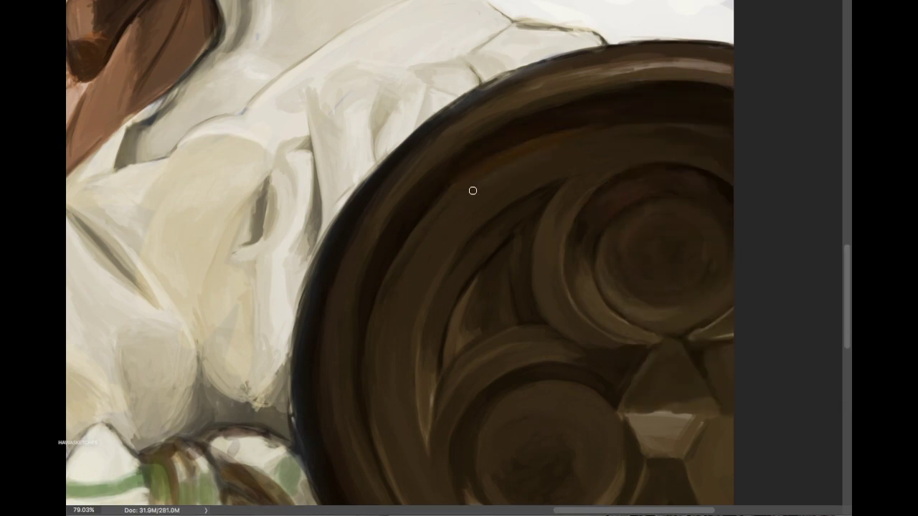
{"action": "key", "text": "ctrl+z"}
{"action": "key", "text": "ctrl+shift+z"}
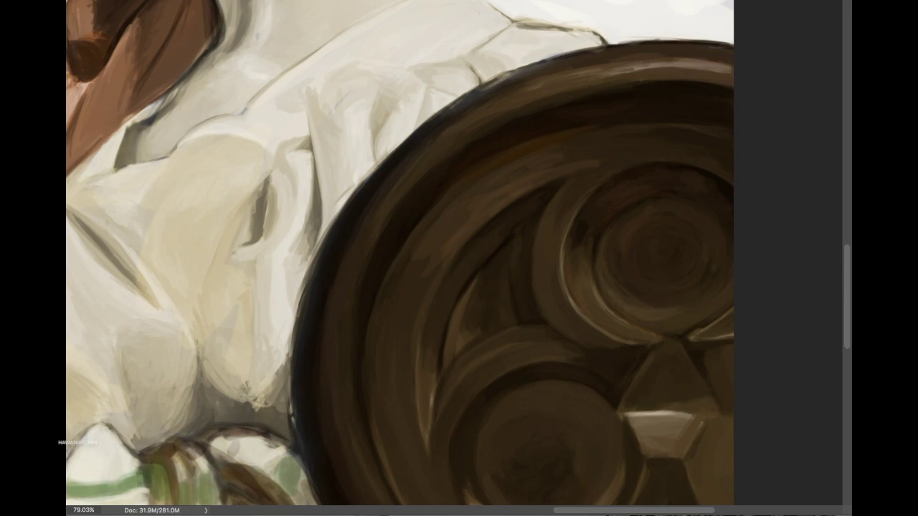
{"action": "left_click_drag", "start_coordinate": [685, 370], "coordinate": [666, 404]}
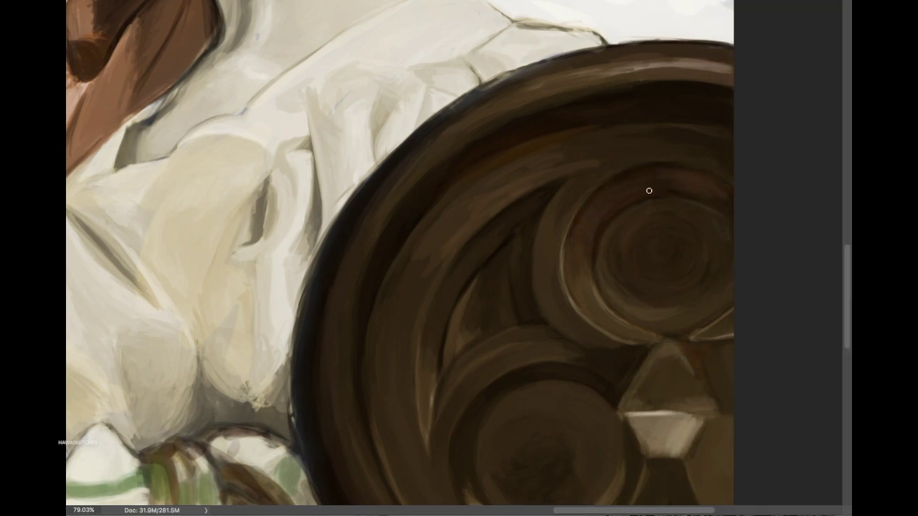
{"action": "left_click_drag", "start_coordinate": [606, 240], "coordinate": [713, 314]}
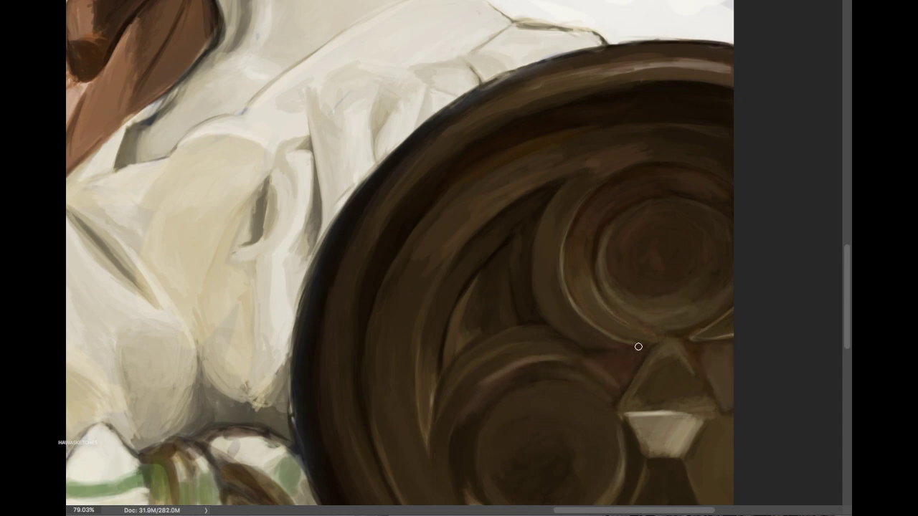
{"action": "key", "text": "ctrl+y"}
{"action": "key", "text": "ctrl+y"}
Step: Sample a lighter rim colour and paint highlights along the wheel's top and inner rims
{"action": "mouse_move", "coordinate": [649, 66]}
{"action": "left_mouse_down"}
{"action": "mouse_move", "coordinate": [709, 57]}
{"action": "mouse_move", "coordinate": [561, 98]}
{"action": "mouse_move", "coordinate": [717, 86]}
{"action": "left_mouse_up"}
{"action": "left_click", "coordinate": [693, 73], "text": "alt"}
{"action": "left_click_drag", "start_coordinate": [684, 149], "coordinate": [516, 272]}
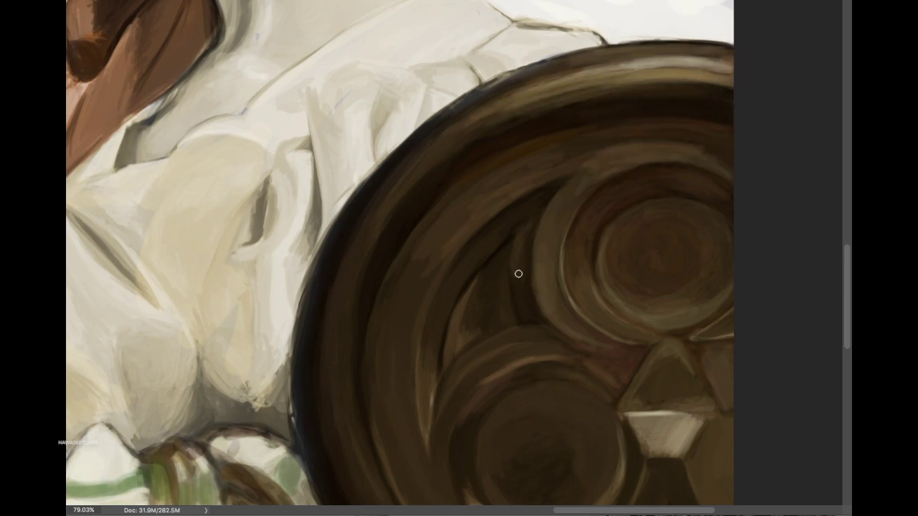
{"action": "key", "text": "ctrl+0"}
{"action": "scroll", "coordinate": [515, 414], "scroll_direction": "up", "scroll_amount": 5}
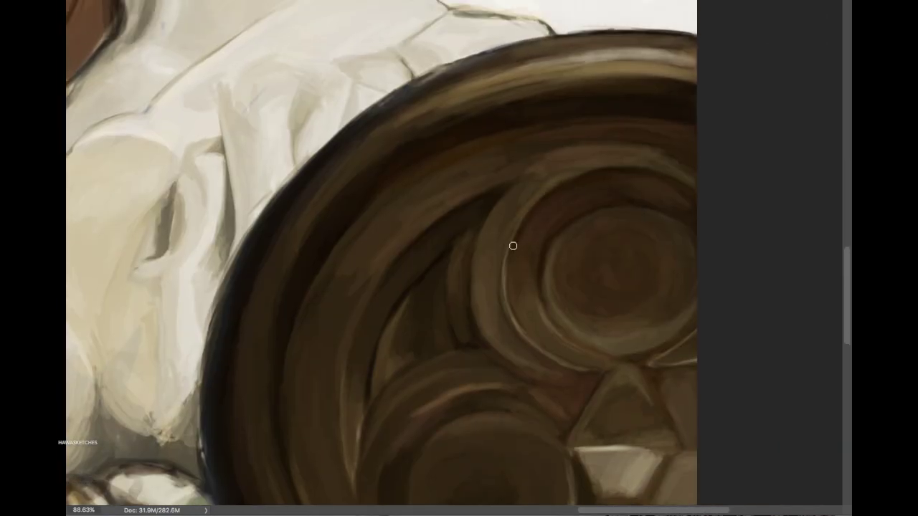
{"action": "left_click_drag", "start_coordinate": [545, 150], "coordinate": [670, 152]}
{"action": "left_click_drag", "start_coordinate": [531, 145], "coordinate": [699, 138]}
{"action": "left_click_drag", "start_coordinate": [388, 289], "coordinate": [506, 184]}
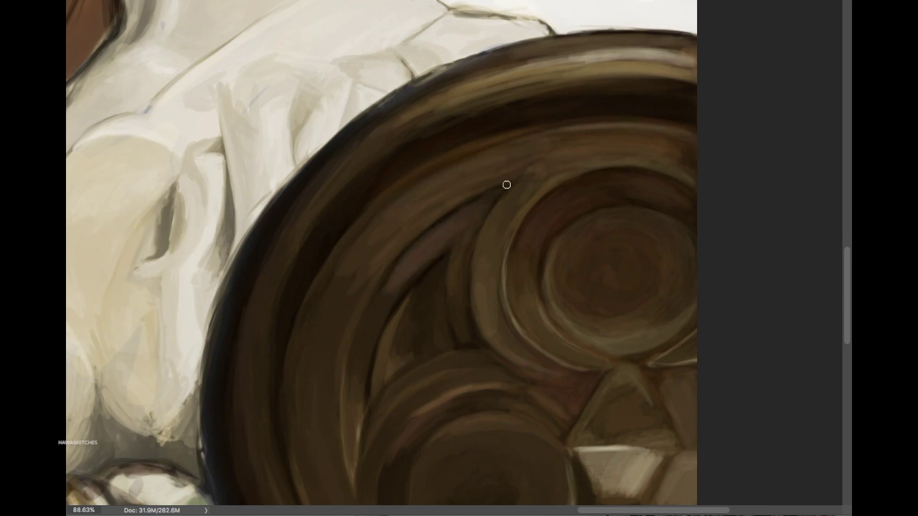
Step: With a smaller brush, lighten the upper rim and the lower wheel's inner circle
{"action": "scroll", "coordinate": [599, 337], "scroll_direction": "left", "scroll_amount": 10}
{"action": "scroll", "coordinate": [502, 259], "scroll_direction": "right", "scroll_amount": 8}
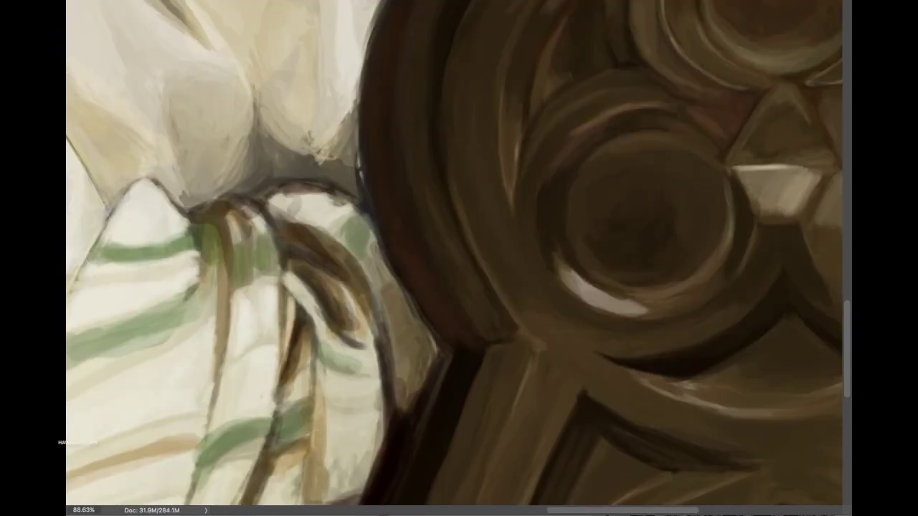
{"action": "scroll", "coordinate": [397, 180], "scroll_direction": "down", "scroll_amount": 3}
{"action": "left_click_drag", "start_coordinate": [397, 180], "coordinate": [499, 289]}
{"action": "scroll", "coordinate": [395, 294], "scroll_direction": "down", "scroll_amount": 5}
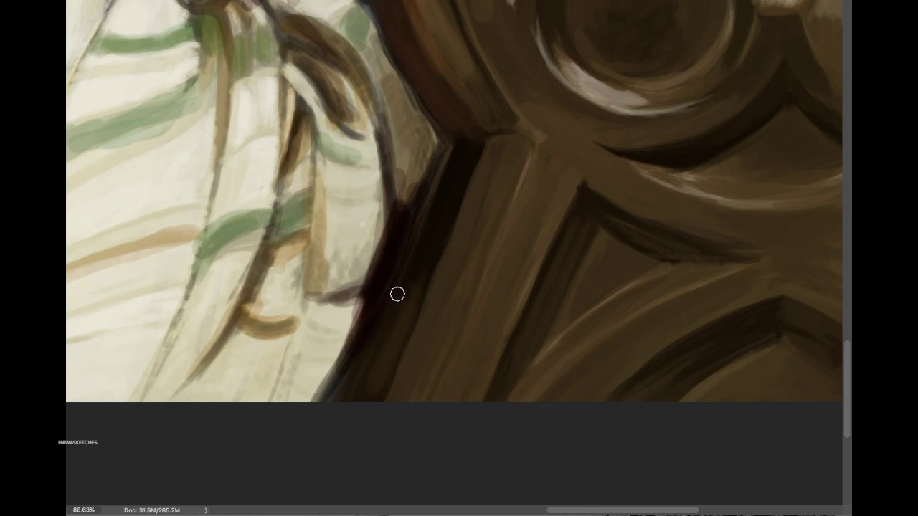
{"action": "mouse_move", "coordinate": [395, 293]}
{"action": "left_mouse_down"}
{"action": "mouse_move", "coordinate": [457, 318]}
{"action": "mouse_move", "coordinate": [427, 383]}
{"action": "mouse_move", "coordinate": [432, 404]}
{"action": "left_mouse_up"}
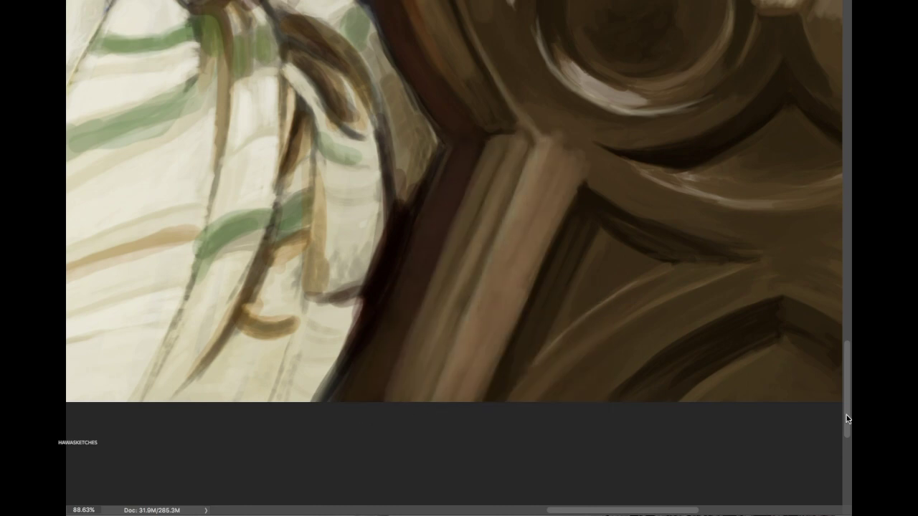
{"action": "scroll", "coordinate": [432, 403], "scroll_direction": "up", "scroll_amount": 5}
{"action": "key", "text": "["}
{"action": "key", "text": "["}
{"action": "mouse_move", "coordinate": [528, 329]}
{"action": "left_mouse_down"}
{"action": "mouse_move", "coordinate": [475, 239]}
{"action": "mouse_move", "coordinate": [490, 257]}
{"action": "mouse_move", "coordinate": [456, 161]}
{"action": "mouse_move", "coordinate": [474, 173]}
{"action": "mouse_move", "coordinate": [598, 73]}
{"action": "mouse_move", "coordinate": [507, 237]}
{"action": "mouse_move", "coordinate": [559, 152]}
{"action": "mouse_move", "coordinate": [612, 148]}
{"action": "mouse_move", "coordinate": [673, 89]}
{"action": "mouse_move", "coordinate": [621, 325]}
{"action": "mouse_move", "coordinate": [588, 360]}
{"action": "mouse_move", "coordinate": [700, 385]}
{"action": "mouse_move", "coordinate": [616, 286]}
{"action": "mouse_move", "coordinate": [634, 256]}
{"action": "left_mouse_up"}
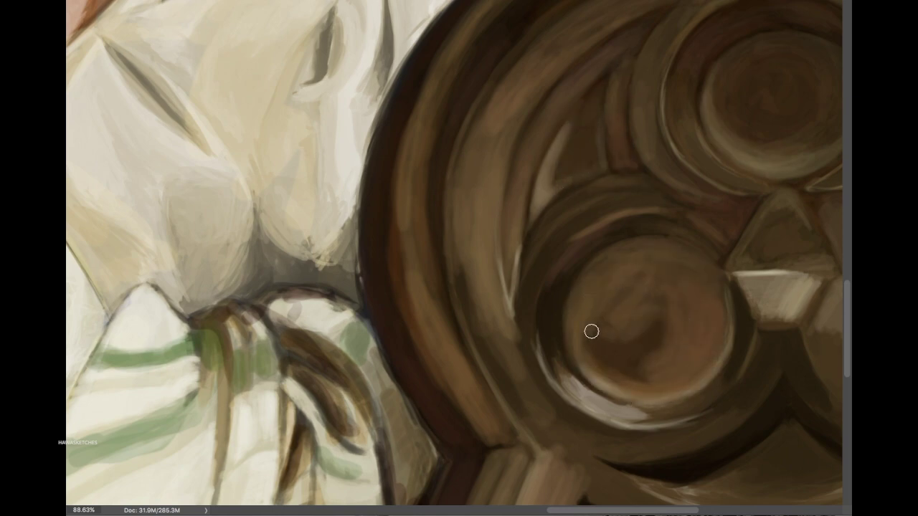
{"action": "mouse_move", "coordinate": [591, 331]}
{"action": "left_mouse_down"}
{"action": "mouse_move", "coordinate": [537, 260]}
{"action": "mouse_move", "coordinate": [752, 441]}
{"action": "mouse_move", "coordinate": [686, 461]}
{"action": "mouse_move", "coordinate": [785, 369]}
{"action": "mouse_move", "coordinate": [732, 268]}
{"action": "mouse_move", "coordinate": [565, 363]}
{"action": "mouse_move", "coordinate": [652, 212]}
{"action": "left_mouse_up"}
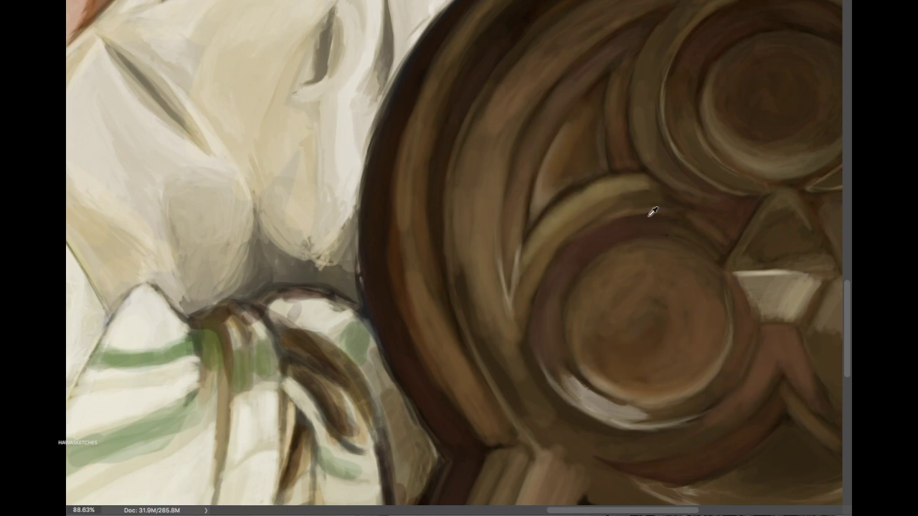
Step: Blend lighter paint into the band below the rim and shade the lower arch dark reddish-brown
{"action": "scroll", "coordinate": [660, 236], "scroll_direction": "down", "scroll_amount": 5}
{"action": "scroll", "coordinate": [767, 171], "scroll_direction": "right", "scroll_amount": 3}
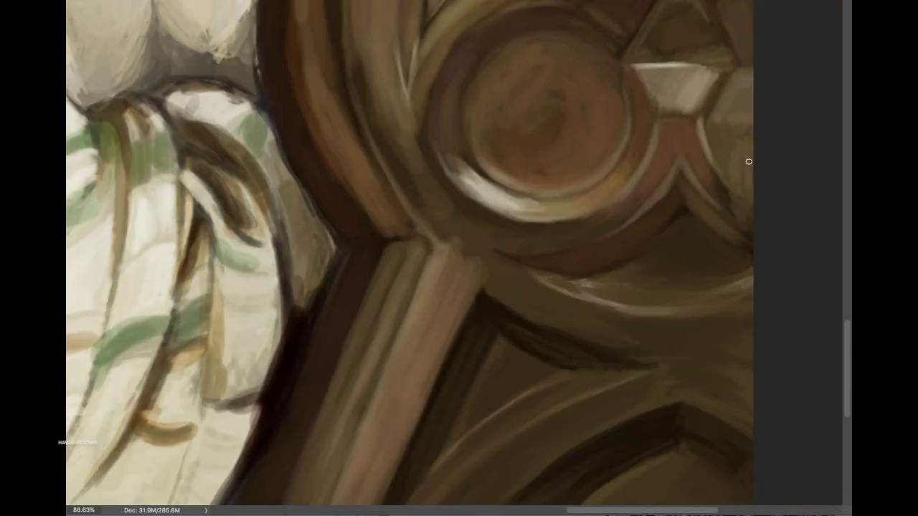
{"action": "mouse_move", "coordinate": [749, 161]}
{"action": "left_mouse_down"}
{"action": "mouse_move", "coordinate": [733, 231]}
{"action": "mouse_move", "coordinate": [685, 219]}
{"action": "mouse_move", "coordinate": [692, 285]}
{"action": "mouse_move", "coordinate": [682, 219]}
{"action": "left_mouse_up"}
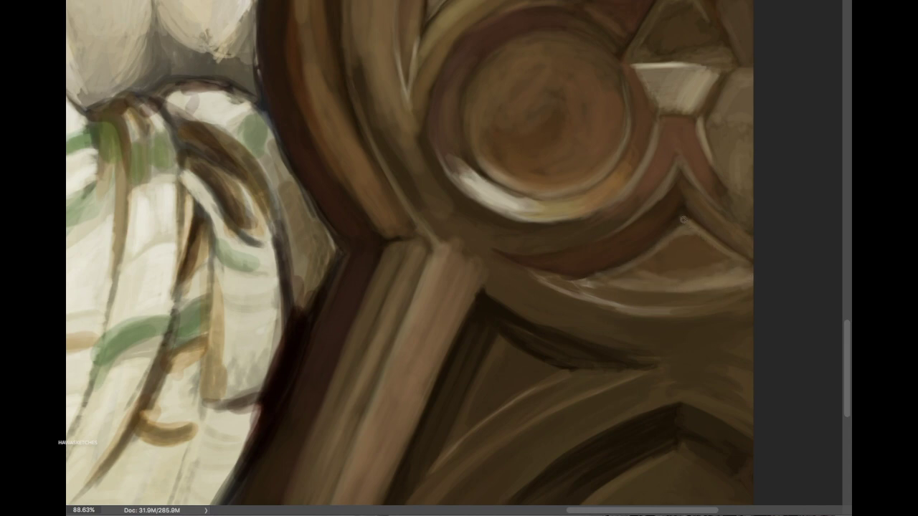
{"action": "mouse_move", "coordinate": [724, 114]}
{"action": "left_mouse_down"}
{"action": "mouse_move", "coordinate": [564, 287]}
{"action": "mouse_move", "coordinate": [681, 297]}
{"action": "mouse_move", "coordinate": [627, 316]}
{"action": "mouse_move", "coordinate": [595, 224]}
{"action": "mouse_move", "coordinate": [555, 291]}
{"action": "mouse_move", "coordinate": [623, 342]}
{"action": "mouse_move", "coordinate": [752, 328]}
{"action": "mouse_move", "coordinate": [466, 435]}
{"action": "mouse_move", "coordinate": [495, 381]}
{"action": "left_mouse_up"}
{"action": "scroll", "coordinate": [459, 358], "scroll_direction": "up", "scroll_amount": 5}
{"action": "mouse_move", "coordinate": [414, 342]}
{"action": "left_mouse_down"}
{"action": "mouse_move", "coordinate": [430, 409]}
{"action": "mouse_move", "coordinate": [362, 337]}
{"action": "mouse_move", "coordinate": [422, 311]}
{"action": "mouse_move", "coordinate": [344, 216]}
{"action": "left_mouse_up"}
{"action": "scroll", "coordinate": [308, 324], "scroll_direction": "down", "scroll_amount": 6}
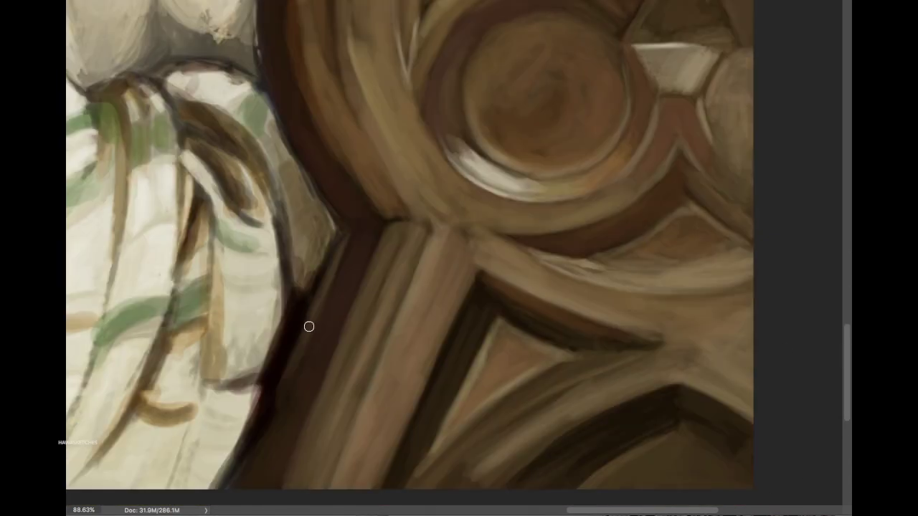
{"action": "mouse_move", "coordinate": [594, 444]}
{"action": "left_mouse_down"}
{"action": "mouse_move", "coordinate": [738, 428]}
{"action": "mouse_move", "coordinate": [672, 375]}
{"action": "mouse_move", "coordinate": [588, 375]}
{"action": "mouse_move", "coordinate": [717, 384]}
{"action": "left_mouse_up"}
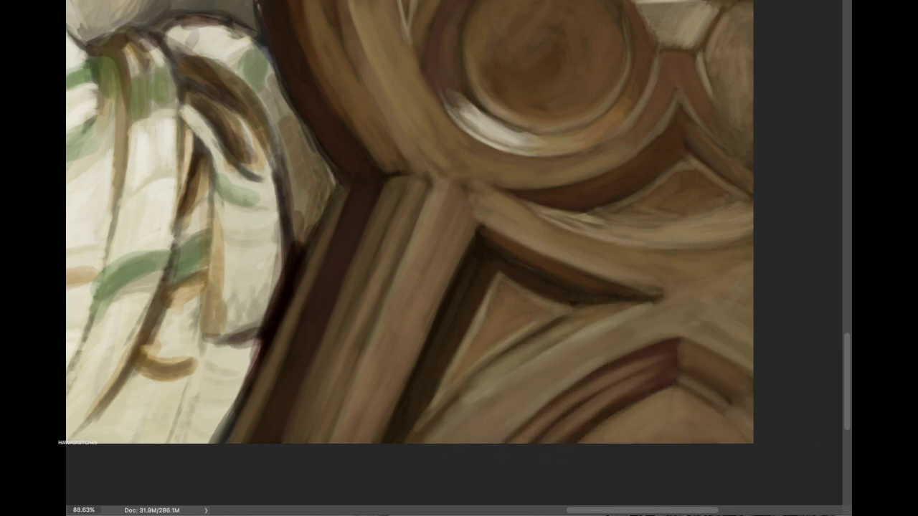
{"action": "scroll", "coordinate": [845, 418], "scroll_direction": "down", "scroll_amount": 2}
Step: Paint pale tan over the planter's carved arch, centre knot, dark upper band and top rim
{"action": "scroll", "coordinate": [454, 262], "scroll_direction": "down", "scroll_amount": 3}
{"action": "left_click_drag", "start_coordinate": [455, 262], "coordinate": [647, 406]}
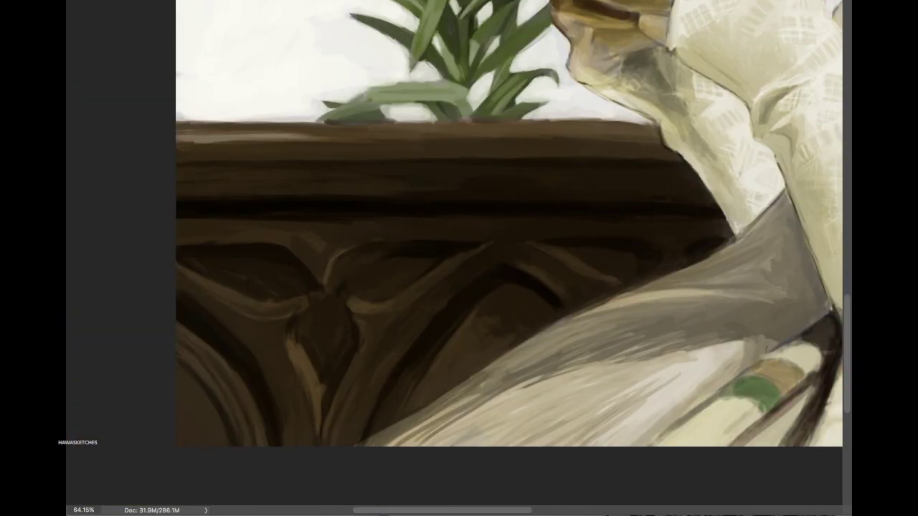
{"action": "mouse_move", "coordinate": [208, 401]}
{"action": "left_mouse_down"}
{"action": "mouse_move", "coordinate": [207, 307]}
{"action": "mouse_move", "coordinate": [179, 332]}
{"action": "mouse_move", "coordinate": [282, 316]}
{"action": "mouse_move", "coordinate": [218, 294]}
{"action": "mouse_move", "coordinate": [289, 251]}
{"action": "mouse_move", "coordinate": [251, 286]}
{"action": "mouse_move", "coordinate": [301, 336]}
{"action": "mouse_move", "coordinate": [383, 260]}
{"action": "mouse_move", "coordinate": [311, 182]}
{"action": "mouse_move", "coordinate": [387, 266]}
{"action": "mouse_move", "coordinate": [298, 333]}
{"action": "left_mouse_up"}
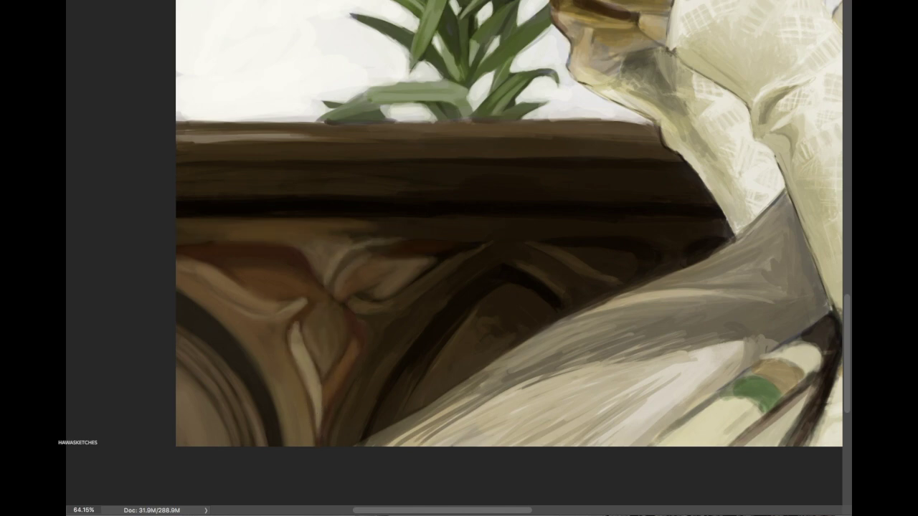
{"action": "mouse_move", "coordinate": [365, 247]}
{"action": "left_mouse_down"}
{"action": "mouse_move", "coordinate": [301, 205]}
{"action": "mouse_move", "coordinate": [677, 207]}
{"action": "mouse_move", "coordinate": [363, 303]}
{"action": "mouse_move", "coordinate": [406, 293]}
{"action": "mouse_move", "coordinate": [339, 220]}
{"action": "mouse_move", "coordinate": [445, 373]}
{"action": "mouse_move", "coordinate": [537, 304]}
{"action": "mouse_move", "coordinate": [516, 337]}
{"action": "mouse_move", "coordinate": [479, 297]}
{"action": "mouse_move", "coordinate": [383, 313]}
{"action": "mouse_move", "coordinate": [350, 399]}
{"action": "mouse_move", "coordinate": [445, 337]}
{"action": "left_mouse_up"}
{"action": "mouse_move", "coordinate": [179, 189]}
{"action": "left_mouse_down"}
{"action": "mouse_move", "coordinate": [530, 175]}
{"action": "mouse_move", "coordinate": [652, 242]}
{"action": "left_mouse_up"}
{"action": "left_click_drag", "start_coordinate": [552, 185], "coordinate": [727, 208]}
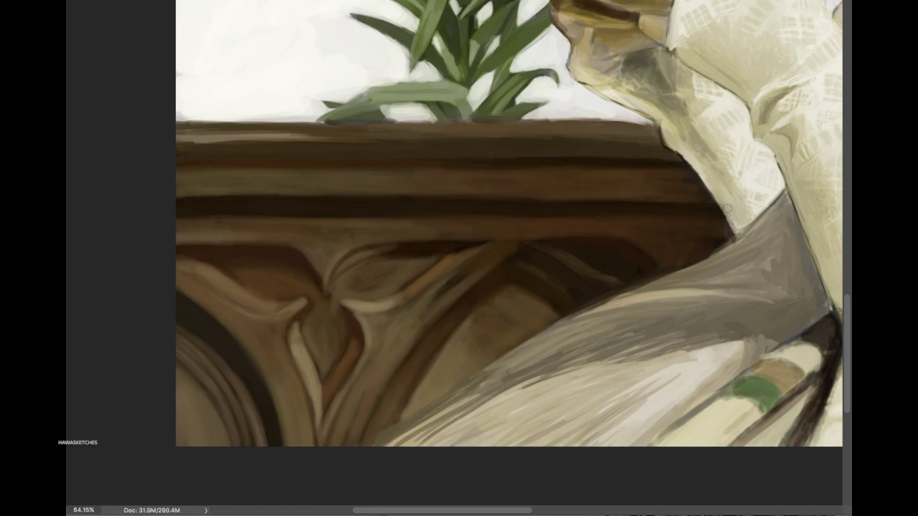
{"action": "mouse_move", "coordinate": [669, 154]}
{"action": "left_mouse_down"}
{"action": "mouse_move", "coordinate": [199, 155]}
{"action": "mouse_move", "coordinate": [179, 121]}
{"action": "mouse_move", "coordinate": [576, 123]}
{"action": "mouse_move", "coordinate": [668, 158]}
{"action": "mouse_move", "coordinate": [541, 251]}
{"action": "mouse_move", "coordinate": [501, 263]}
{"action": "mouse_move", "coordinate": [609, 283]}
{"action": "mouse_move", "coordinate": [631, 251]}
{"action": "mouse_move", "coordinate": [645, 248]}
{"action": "left_mouse_up"}
{"action": "key", "text": "ctrl+0"}
{"action": "scroll", "coordinate": [669, 142], "scroll_direction": "up", "scroll_amount": 5}
Step: Lighten the rim's dark outer edge, deepen the cloth fold shadows, and add light cream over a fold
{"action": "scroll", "coordinate": [669, 141], "scroll_direction": "down", "scroll_amount": 4}
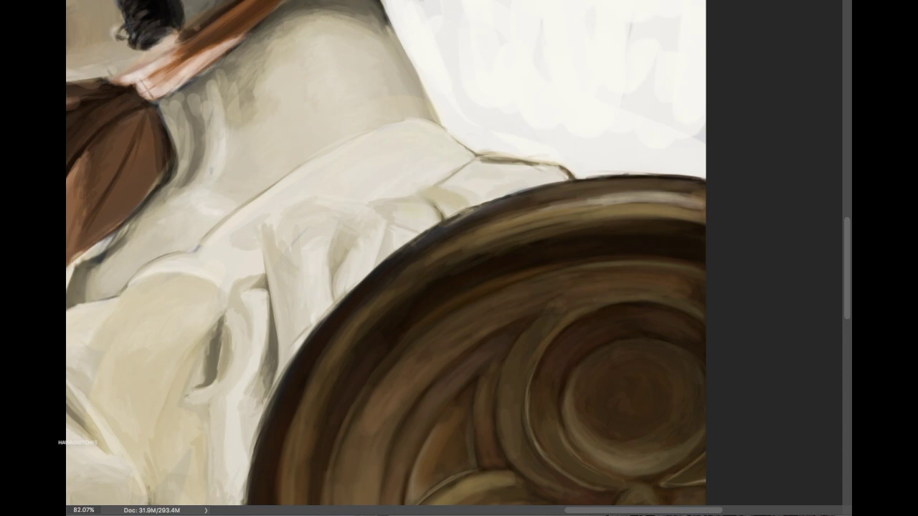
{"action": "mouse_move", "coordinate": [417, 235]}
{"action": "left_mouse_down"}
{"action": "mouse_move", "coordinate": [602, 158]}
{"action": "mouse_move", "coordinate": [369, 286]}
{"action": "left_mouse_up"}
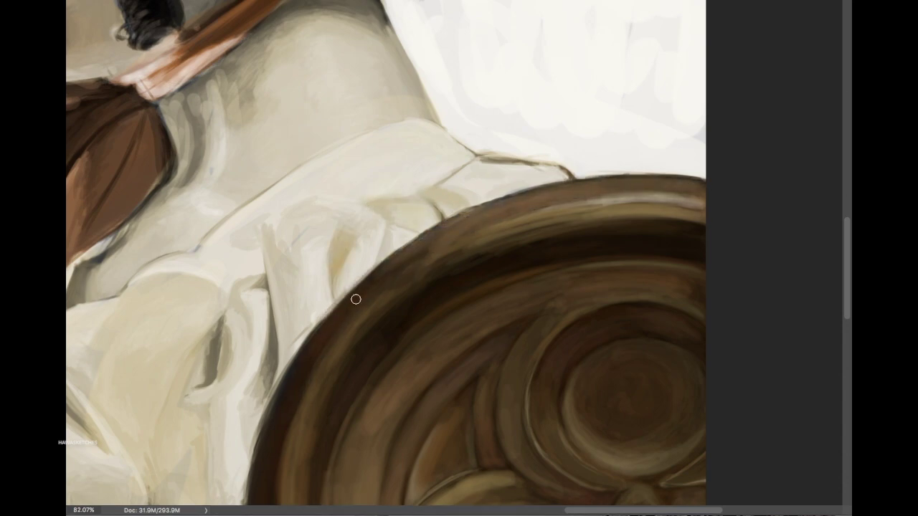
{"action": "left_click_drag", "start_coordinate": [316, 305], "coordinate": [273, 226]}
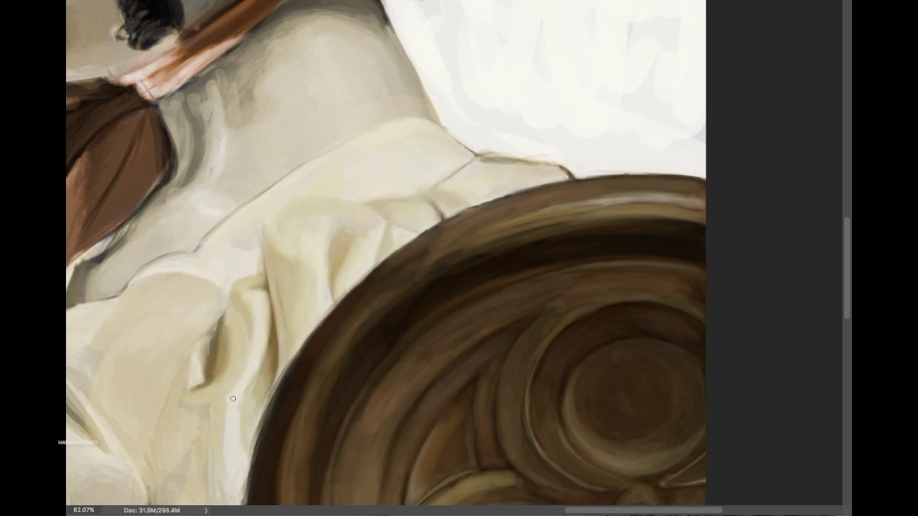
{"action": "scroll", "coordinate": [232, 398], "scroll_direction": "down", "scroll_amount": 2}
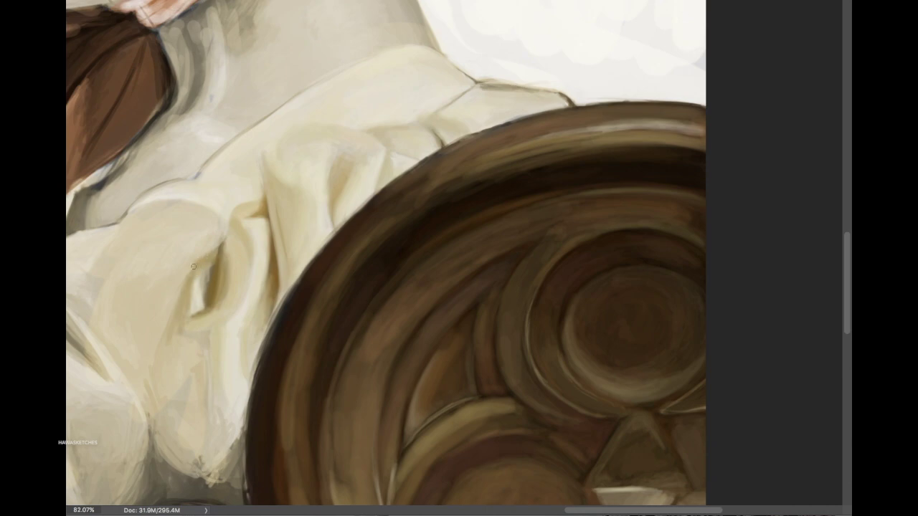
{"action": "mouse_move", "coordinate": [183, 319]}
{"action": "left_mouse_down"}
{"action": "mouse_move", "coordinate": [208, 416]}
{"action": "mouse_move", "coordinate": [472, 377]}
{"action": "left_mouse_up"}
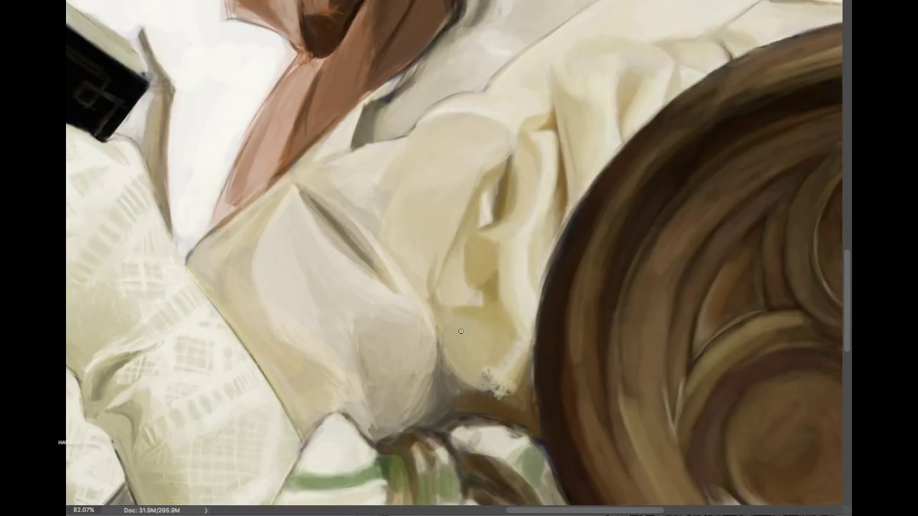
{"action": "mouse_move", "coordinate": [462, 391]}
{"action": "left_mouse_down"}
{"action": "mouse_move", "coordinate": [521, 395]}
{"action": "mouse_move", "coordinate": [447, 420]}
{"action": "mouse_move", "coordinate": [423, 402]}
{"action": "mouse_move", "coordinate": [440, 418]}
{"action": "mouse_move", "coordinate": [427, 358]}
{"action": "left_mouse_up"}
{"action": "mouse_move", "coordinate": [420, 259]}
{"action": "left_mouse_down"}
{"action": "mouse_move", "coordinate": [444, 151]}
{"action": "mouse_move", "coordinate": [468, 112]}
{"action": "left_mouse_up"}
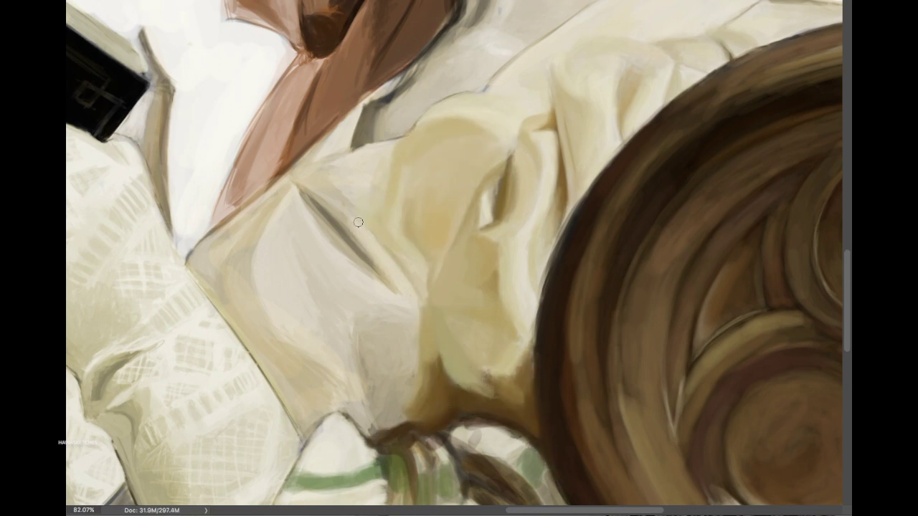
Step: Cover the dark diagonal fold line with cream and shade the cloth's left side darker tan
{"action": "scroll", "coordinate": [358, 222], "scroll_direction": "left", "scroll_amount": 3}
{"action": "left_click_drag", "start_coordinate": [430, 136], "coordinate": [488, 71]}
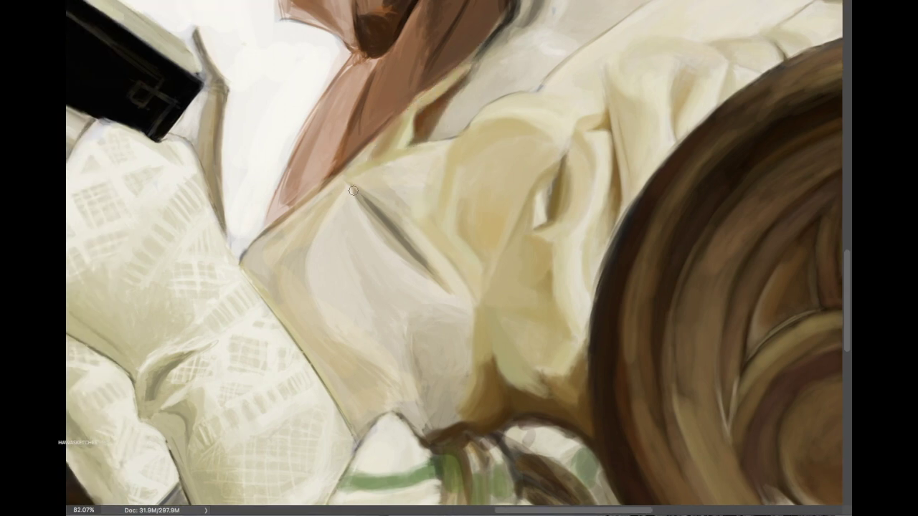
{"action": "left_click_drag", "start_coordinate": [353, 191], "coordinate": [441, 276]}
{"action": "mouse_move", "coordinate": [431, 416]}
{"action": "left_mouse_down"}
{"action": "mouse_move", "coordinate": [419, 330]}
{"action": "mouse_move", "coordinate": [423, 413]}
{"action": "left_mouse_up"}
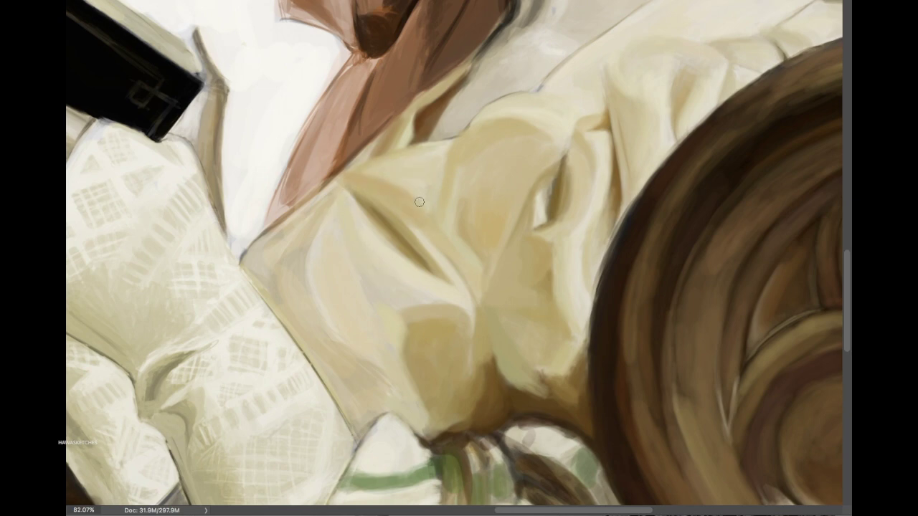
{"action": "left_click_drag", "start_coordinate": [399, 326], "coordinate": [319, 413]}
{"action": "left_click_drag", "start_coordinate": [330, 240], "coordinate": [291, 337]}
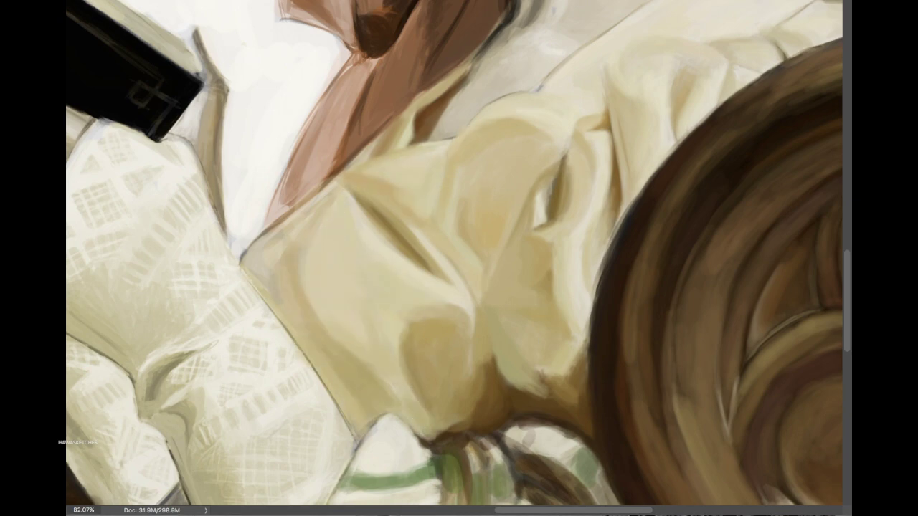
{"action": "left_click_drag", "start_coordinate": [394, 337], "coordinate": [290, 322]}
{"action": "left_click_drag", "start_coordinate": [330, 201], "coordinate": [247, 305]}
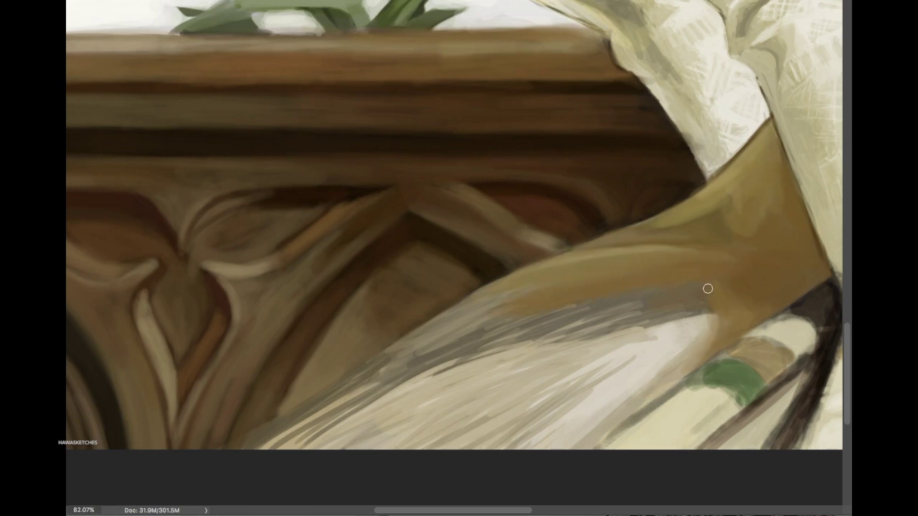
Step: Cover the pale cloth fold near the planter with ochre
{"action": "mouse_move", "coordinate": [707, 287]}
{"action": "left_mouse_down"}
{"action": "mouse_move", "coordinate": [545, 402]}
{"action": "mouse_move", "coordinate": [522, 454]}
{"action": "mouse_move", "coordinate": [674, 315]}
{"action": "mouse_move", "coordinate": [401, 337]}
{"action": "mouse_move", "coordinate": [373, 372]}
{"action": "mouse_move", "coordinate": [431, 322]}
{"action": "mouse_move", "coordinate": [348, 387]}
{"action": "mouse_move", "coordinate": [416, 337]}
{"action": "left_mouse_up"}
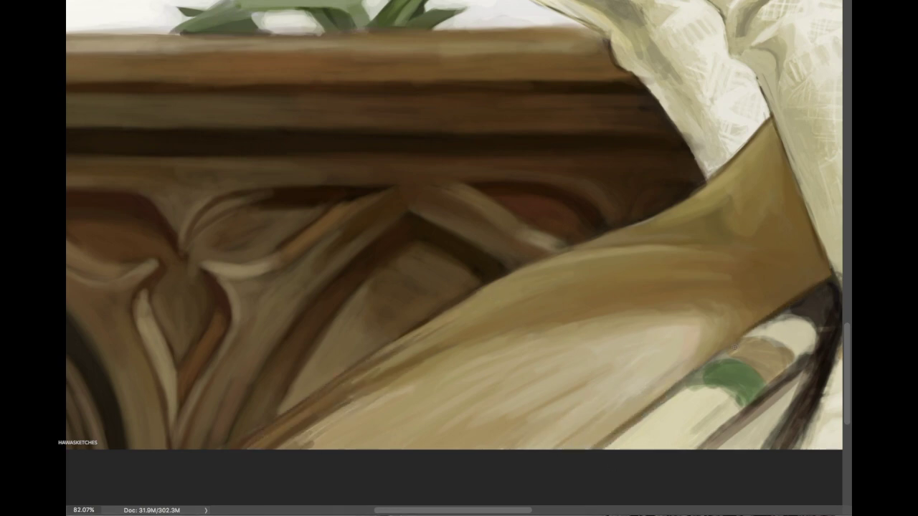
{"action": "key", "text": "ctrl+0"}
{"action": "scroll", "coordinate": [459, 401], "scroll_direction": "up", "scroll_amount": 3}
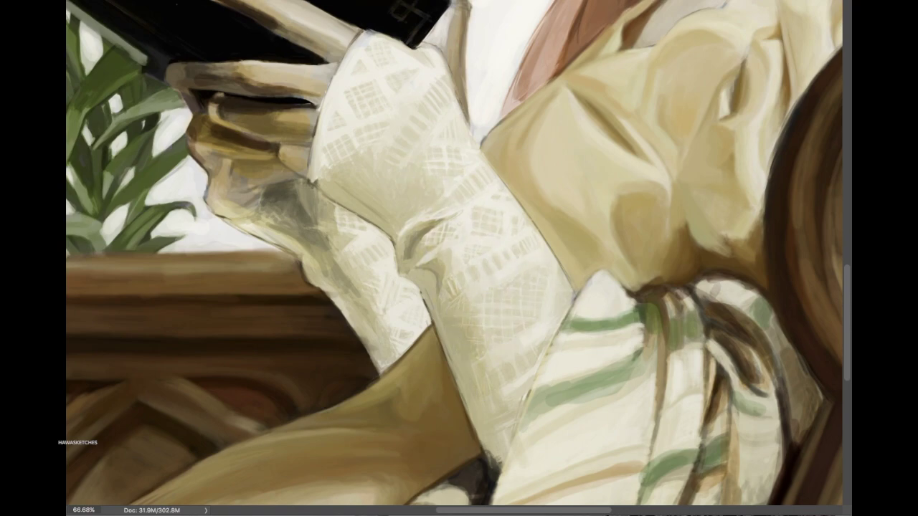
Step: Tint the lace sleeve yellow-green, darken its inner fold, soften the crease, and add brown at the wrist
{"action": "left_click_drag", "start_coordinate": [505, 351], "coordinate": [458, 129]}
{"action": "mouse_move", "coordinate": [389, 245]}
{"action": "left_mouse_down"}
{"action": "mouse_move", "coordinate": [352, 197]}
{"action": "mouse_move", "coordinate": [314, 246]}
{"action": "mouse_move", "coordinate": [387, 362]}
{"action": "left_mouse_up"}
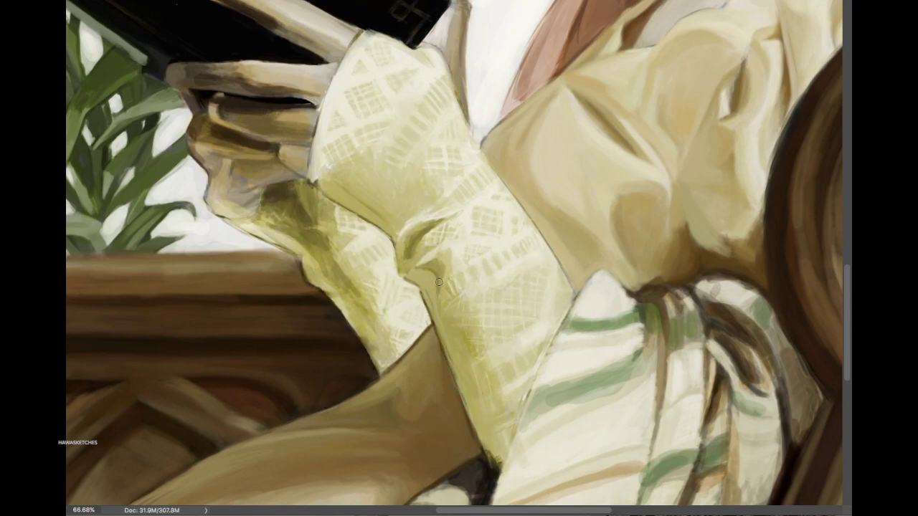
{"action": "left_click_drag", "start_coordinate": [439, 282], "coordinate": [478, 370]}
{"action": "left_click_drag", "start_coordinate": [437, 324], "coordinate": [497, 459]}
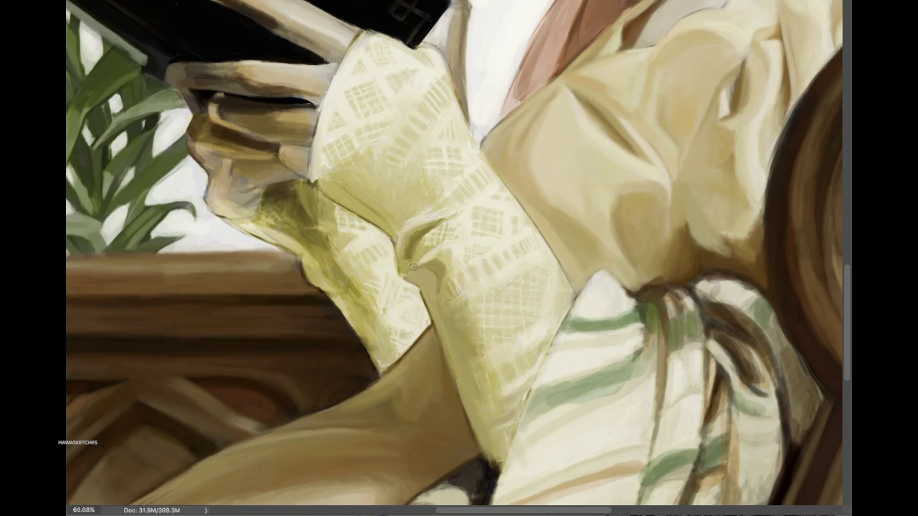
{"action": "left_click_drag", "start_coordinate": [422, 281], "coordinate": [413, 237]}
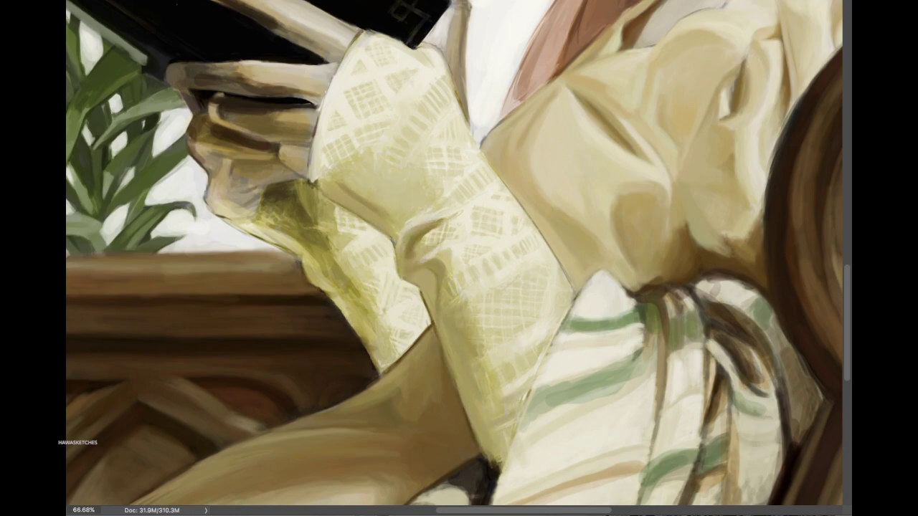
{"action": "mouse_move", "coordinate": [315, 185]}
{"action": "left_mouse_down"}
{"action": "mouse_move", "coordinate": [265, 205]}
{"action": "mouse_move", "coordinate": [314, 225]}
{"action": "mouse_move", "coordinate": [329, 264]}
{"action": "mouse_move", "coordinate": [295, 240]}
{"action": "mouse_move", "coordinate": [278, 243]}
{"action": "mouse_move", "coordinate": [351, 309]}
{"action": "left_mouse_up"}
{"action": "key", "text": "ctrl+0"}
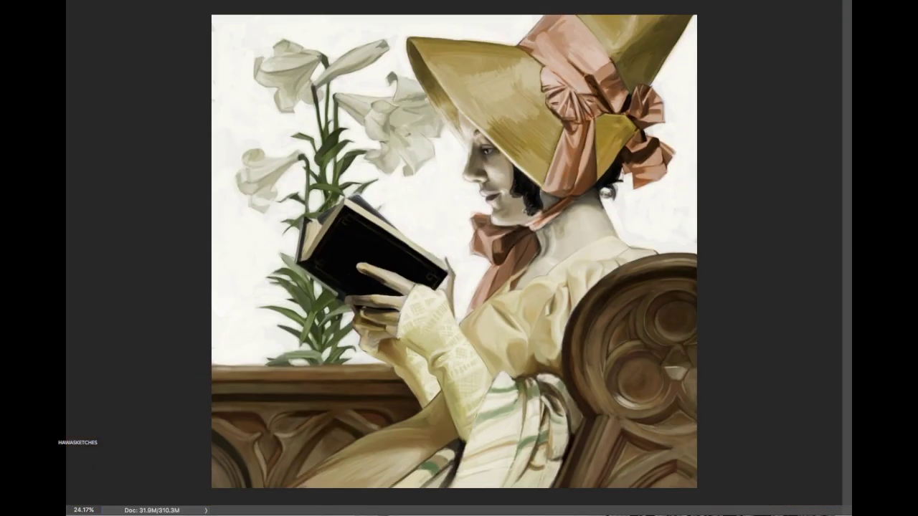
Step: Darken the hair under the bonnet, warm the cheek, jaw and neck, and shade under the eye
{"action": "scroll", "coordinate": [498, 127], "scroll_direction": "up", "scroll_amount": 5}
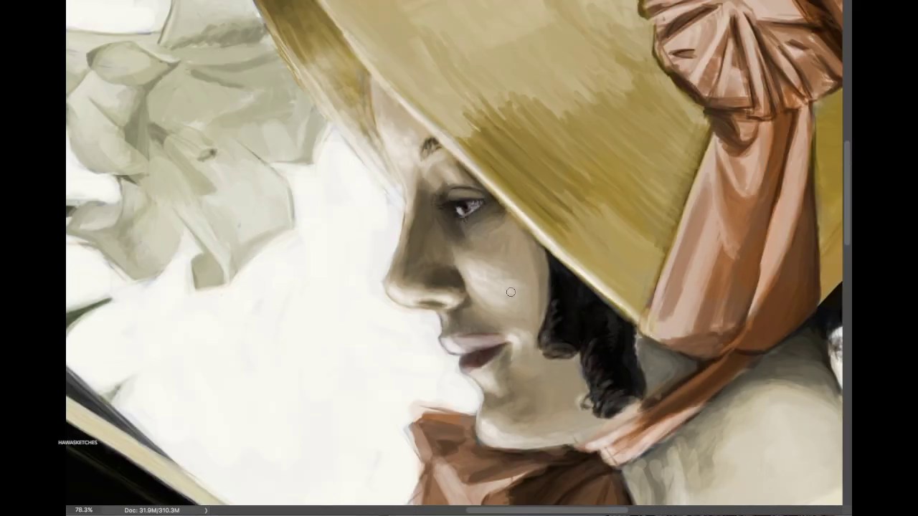
{"action": "mouse_move", "coordinate": [545, 287]}
{"action": "left_mouse_down"}
{"action": "mouse_move", "coordinate": [627, 371]}
{"action": "mouse_move", "coordinate": [545, 270]}
{"action": "mouse_move", "coordinate": [552, 329]}
{"action": "left_mouse_up"}
{"action": "left_click_drag", "start_coordinate": [549, 259], "coordinate": [545, 302]}
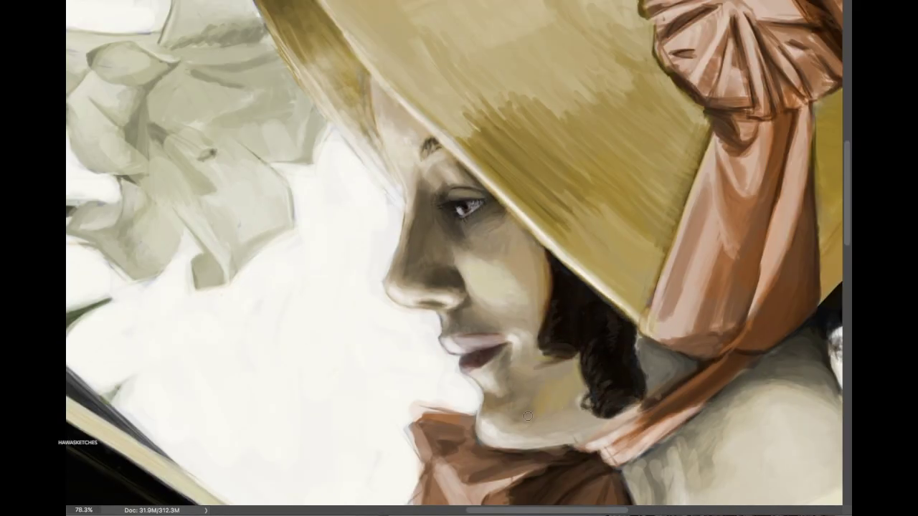
{"action": "left_click_drag", "start_coordinate": [531, 391], "coordinate": [495, 416]}
{"action": "left_click_drag", "start_coordinate": [516, 352], "coordinate": [550, 276]}
{"action": "left_click_drag", "start_coordinate": [473, 250], "coordinate": [449, 239]}
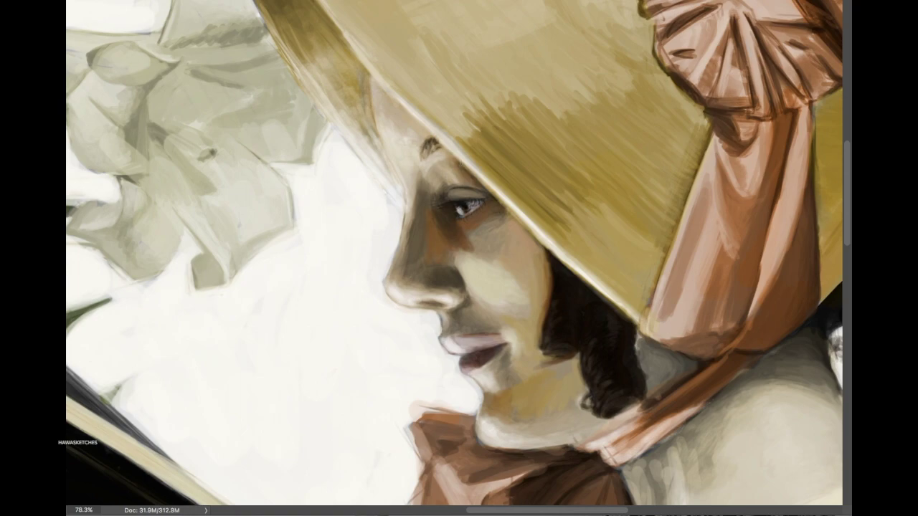
{"action": "mouse_move", "coordinate": [480, 188]}
{"action": "left_mouse_down"}
{"action": "mouse_move", "coordinate": [439, 215]}
{"action": "mouse_move", "coordinate": [435, 173]}
{"action": "left_mouse_up"}
Step: Paint the lips red, lighten the chin and ribbon, and deepen the eye-socket shadow
{"action": "left_click", "coordinate": [476, 268], "text": "alt"}
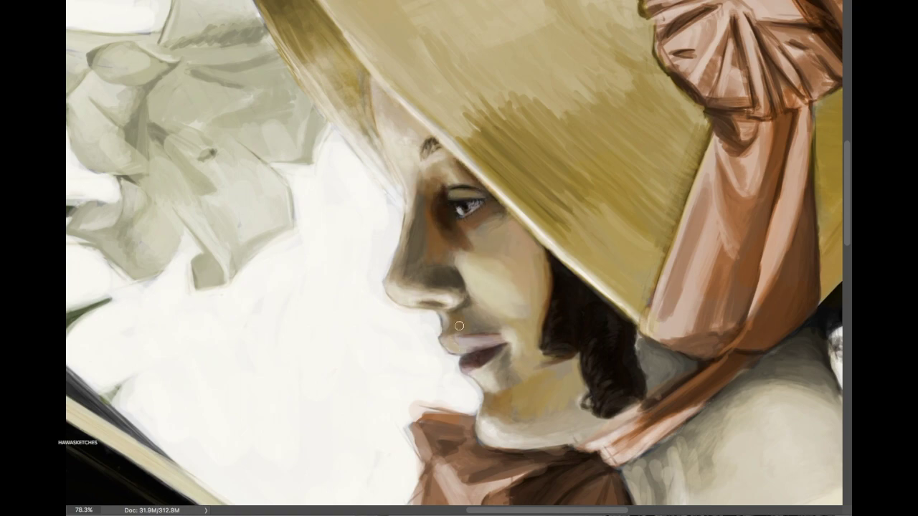
{"action": "mouse_move", "coordinate": [462, 343]}
{"action": "left_mouse_down"}
{"action": "mouse_move", "coordinate": [505, 344]}
{"action": "mouse_move", "coordinate": [466, 362]}
{"action": "left_mouse_up"}
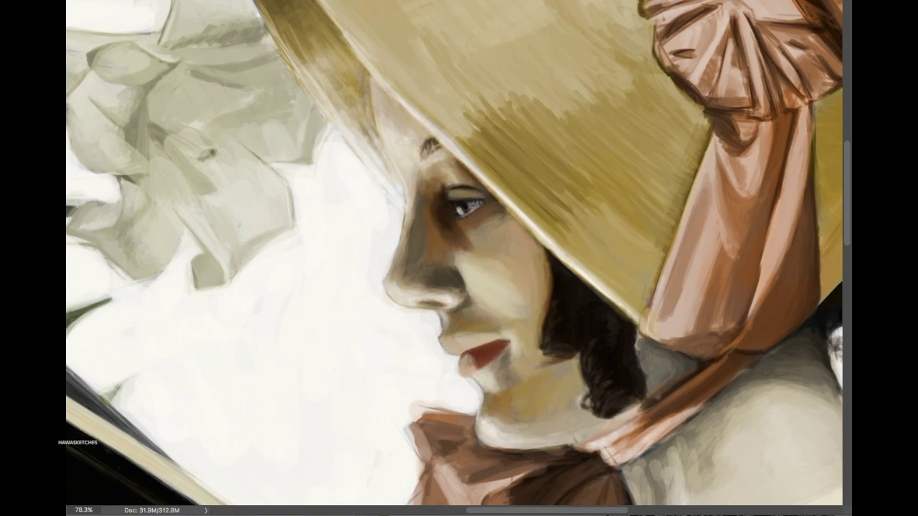
{"action": "left_click_drag", "start_coordinate": [475, 381], "coordinate": [526, 364]}
{"action": "left_click_drag", "start_coordinate": [665, 393], "coordinate": [709, 364]}
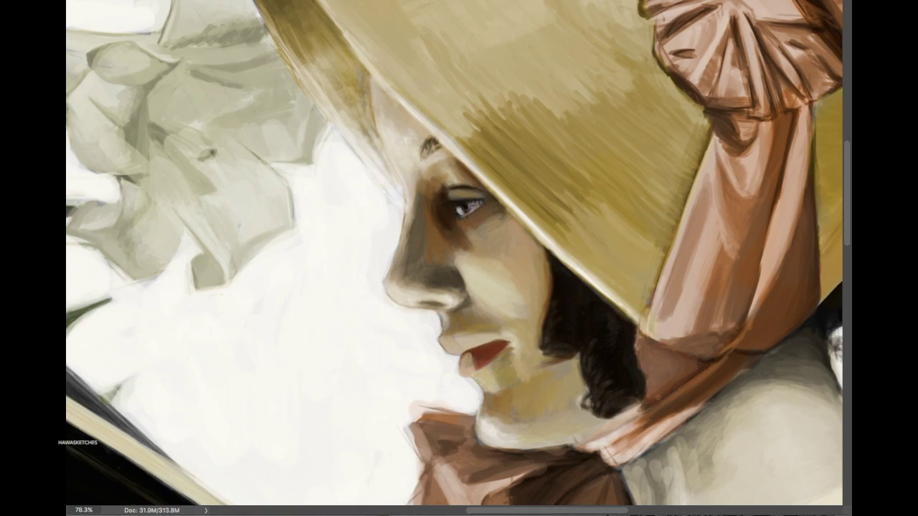
{"action": "left_click_drag", "start_coordinate": [413, 224], "coordinate": [451, 161]}
{"action": "left_click", "coordinate": [469, 175], "text": "alt"}
{"action": "left_click_drag", "start_coordinate": [430, 201], "coordinate": [439, 140]}
Step: Shade the brow, nose, jaw, neck and forehead darker, then darken the nostril line with the hair colour
{"action": "mouse_move", "coordinate": [402, 172]}
{"action": "left_mouse_down"}
{"action": "mouse_move", "coordinate": [398, 290]}
{"action": "mouse_move", "coordinate": [459, 315]}
{"action": "mouse_move", "coordinate": [429, 277]}
{"action": "mouse_move", "coordinate": [467, 309]}
{"action": "left_mouse_up"}
{"action": "left_click_drag", "start_coordinate": [494, 369], "coordinate": [517, 412]}
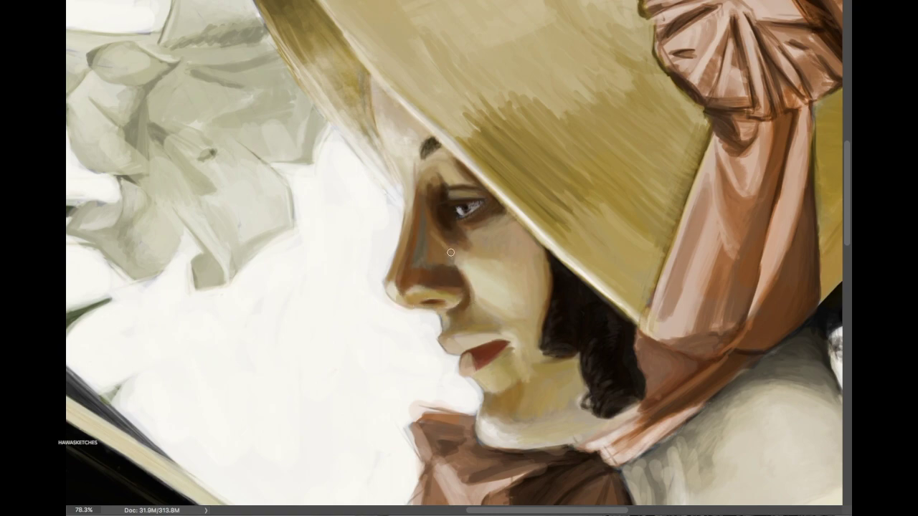
{"action": "mouse_move", "coordinate": [416, 216]}
{"action": "left_mouse_down"}
{"action": "mouse_move", "coordinate": [439, 169]}
{"action": "mouse_move", "coordinate": [420, 268]}
{"action": "mouse_move", "coordinate": [449, 290]}
{"action": "left_mouse_up"}
{"action": "left_click_drag", "start_coordinate": [393, 127], "coordinate": [415, 152]}
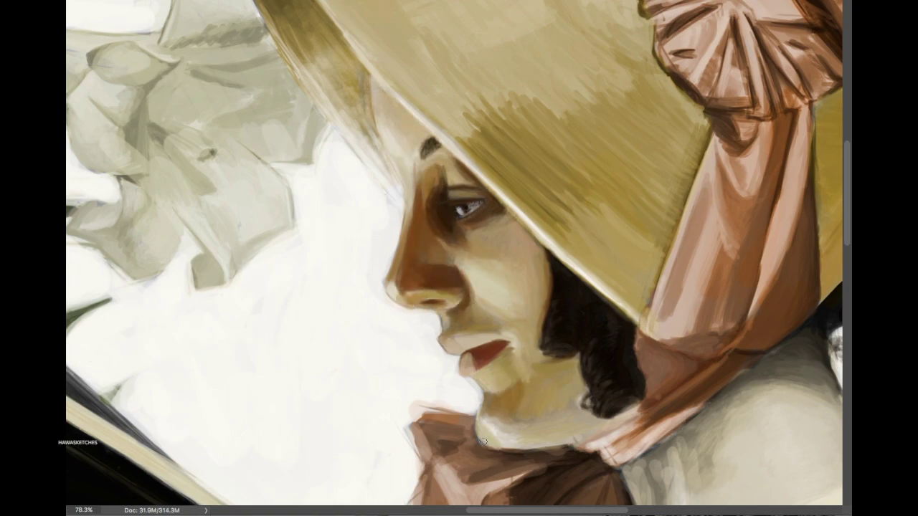
{"action": "mouse_move", "coordinate": [502, 451]}
{"action": "left_mouse_down"}
{"action": "mouse_move", "coordinate": [487, 421]}
{"action": "mouse_move", "coordinate": [523, 434]}
{"action": "left_mouse_up"}
{"action": "left_click_drag", "start_coordinate": [387, 280], "coordinate": [409, 302]}
{"action": "left_click_drag", "start_coordinate": [370, 79], "coordinate": [395, 179]}
{"action": "left_click_drag", "start_coordinate": [386, 288], "coordinate": [401, 303]}
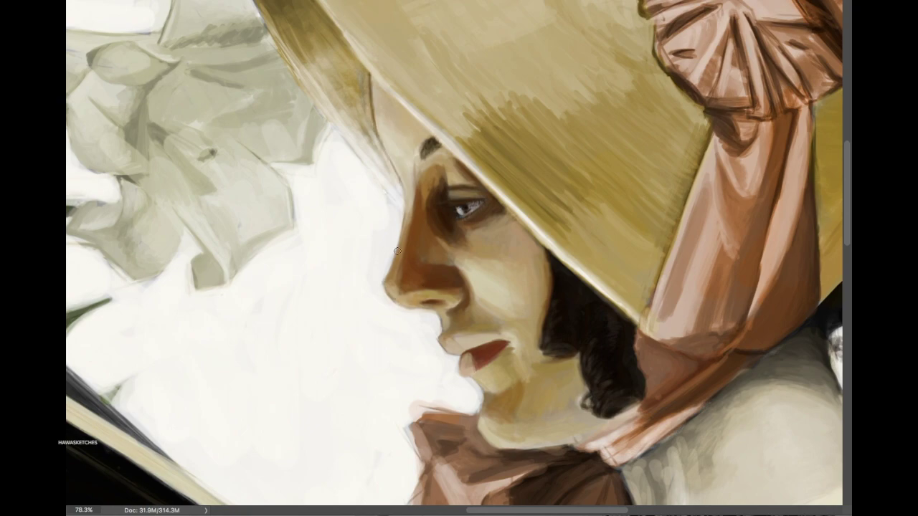
{"action": "left_click", "coordinate": [576, 329], "text": "alt"}
{"action": "scroll", "coordinate": [459, 258], "scroll_direction": "down", "scroll_amount": 1}
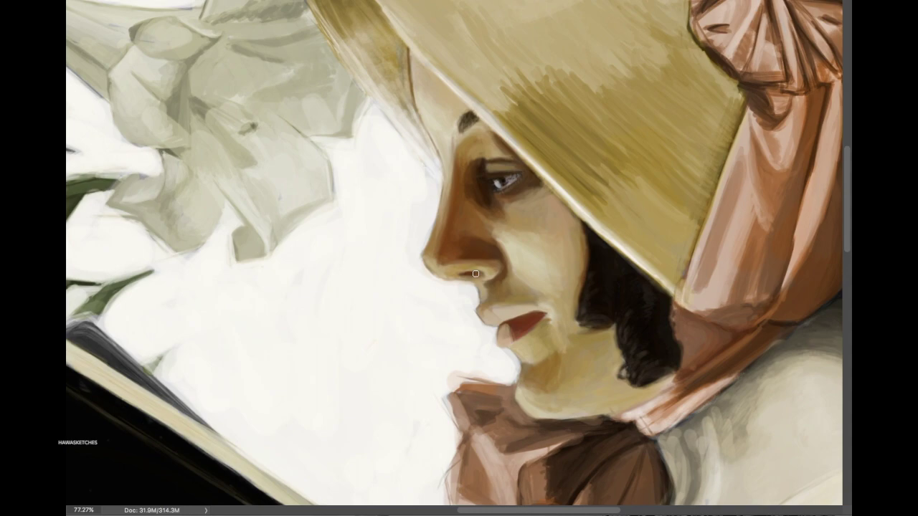
{"action": "mouse_move", "coordinate": [476, 274]}
{"action": "left_mouse_down"}
{"action": "mouse_move", "coordinate": [494, 308]}
{"action": "mouse_move", "coordinate": [481, 285]}
{"action": "left_mouse_up"}
{"action": "scroll", "coordinate": [488, 168], "scroll_direction": "up", "scroll_amount": 5}
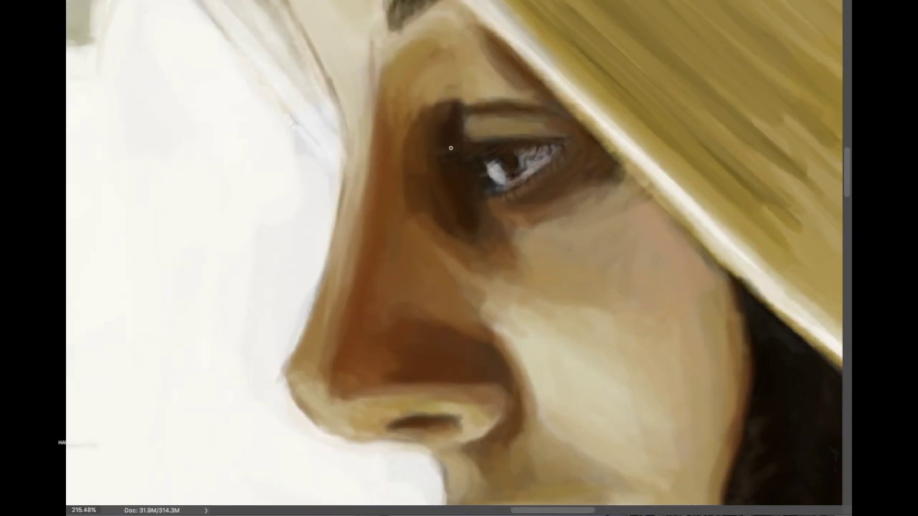
{"action": "scroll", "coordinate": [495, 196], "scroll_direction": "down", "scroll_amount": 5}
Step: Lighten the hair curl behind the neck and warm the neck under the jaw
{"action": "mouse_move", "coordinate": [578, 174]}
{"action": "left_mouse_down"}
{"action": "mouse_move", "coordinate": [624, 132]}
{"action": "mouse_move", "coordinate": [657, 199]}
{"action": "mouse_move", "coordinate": [606, 176]}
{"action": "left_mouse_up"}
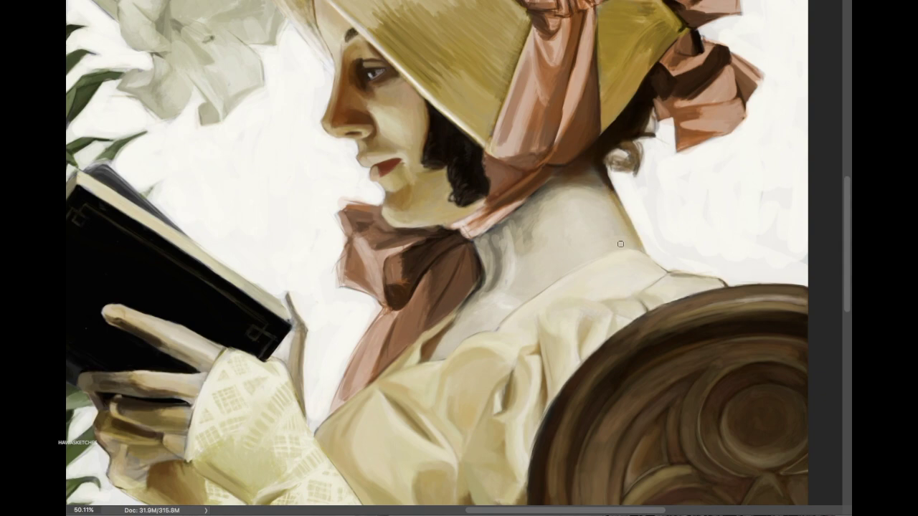
{"action": "mouse_move", "coordinate": [637, 223]}
{"action": "left_mouse_down"}
{"action": "mouse_move", "coordinate": [540, 248]}
{"action": "mouse_move", "coordinate": [590, 181]}
{"action": "mouse_move", "coordinate": [554, 183]}
{"action": "mouse_move", "coordinate": [498, 251]}
{"action": "mouse_move", "coordinate": [484, 293]}
{"action": "mouse_move", "coordinate": [477, 241]}
{"action": "mouse_move", "coordinate": [538, 191]}
{"action": "mouse_move", "coordinate": [479, 262]}
{"action": "left_mouse_up"}
{"action": "left_click_drag", "start_coordinate": [442, 346], "coordinate": [480, 330]}
{"action": "mouse_move", "coordinate": [479, 294]}
{"action": "left_mouse_down"}
{"action": "mouse_move", "coordinate": [505, 230]}
{"action": "mouse_move", "coordinate": [500, 242]}
{"action": "left_mouse_up"}
{"action": "scroll", "coordinate": [492, 349], "scroll_direction": "up", "scroll_amount": 3}
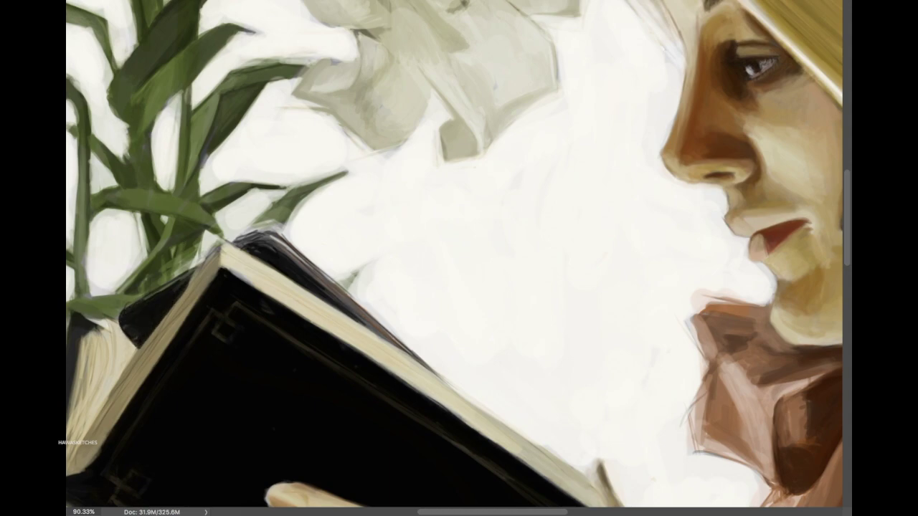
Step: Darken the book's upper-left corner and paint its grey top-edge highlight flat black
{"action": "left_click_drag", "start_coordinate": [204, 264], "coordinate": [140, 301]}
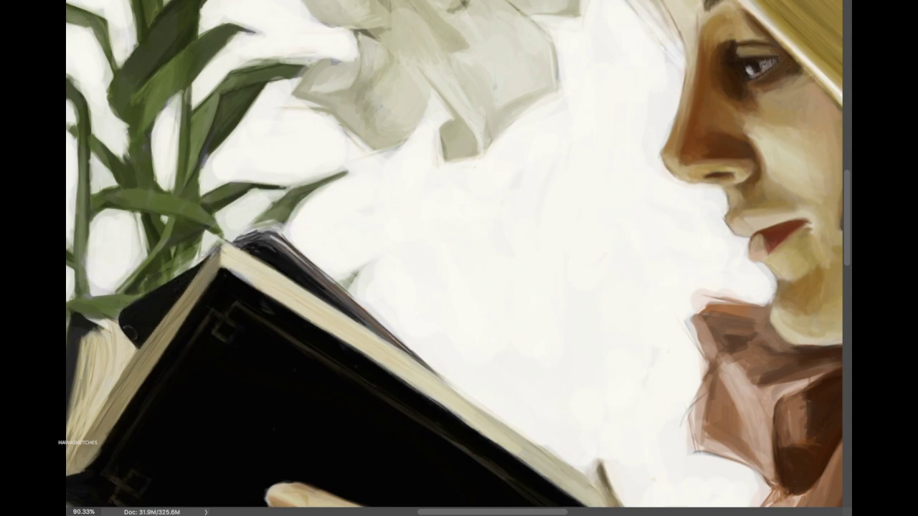
{"action": "left_click_drag", "start_coordinate": [265, 237], "coordinate": [437, 377]}
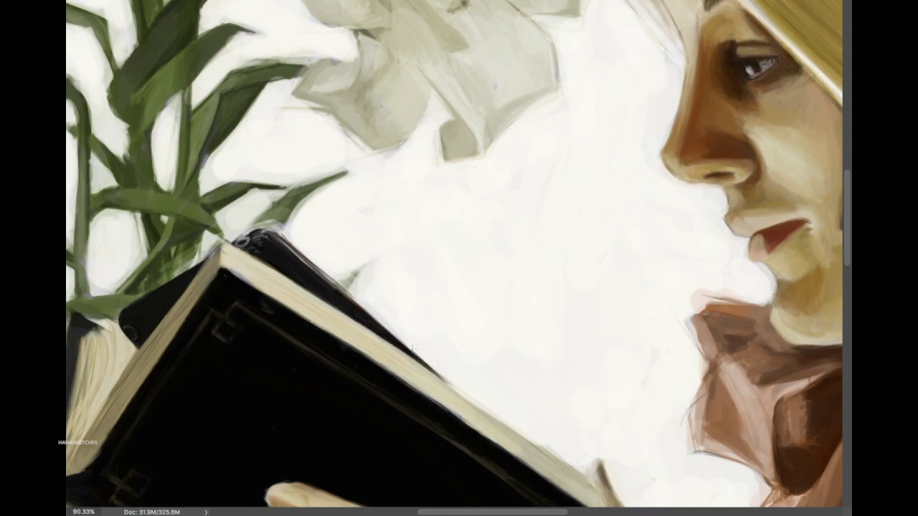
{"action": "left_click_drag", "start_coordinate": [359, 308], "coordinate": [247, 233]}
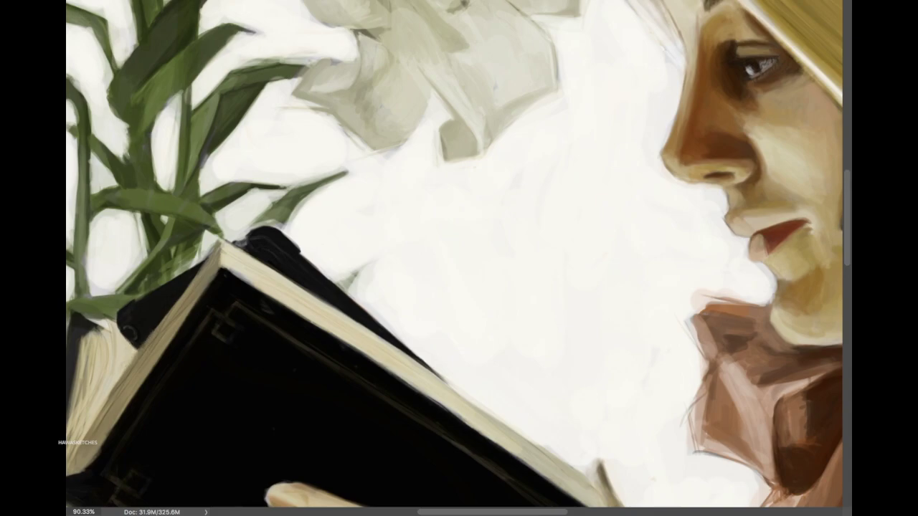
{"action": "key", "text": "ctrl+0"}
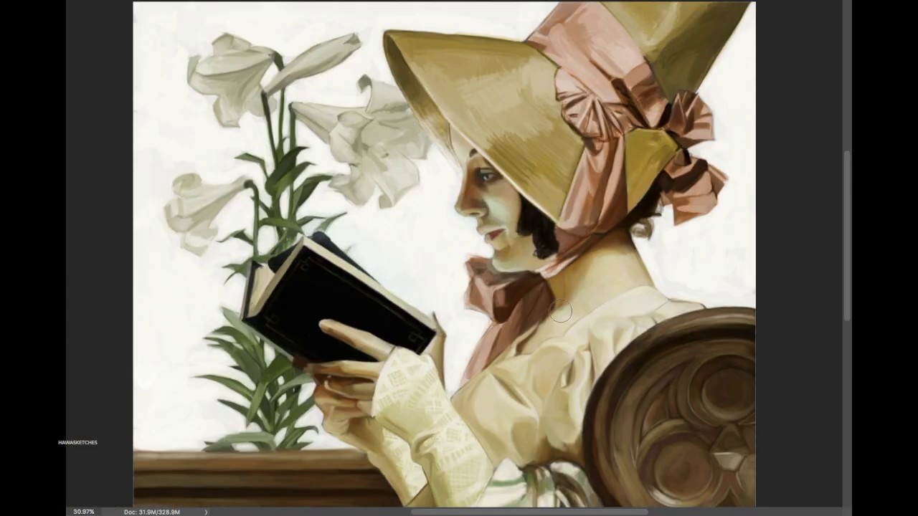
{"action": "key", "text": "bracketleft"}
{"action": "key", "text": "bracketleft"}
{"action": "key", "text": "bracketleft"}
{"action": "key", "text": "bracketleft"}
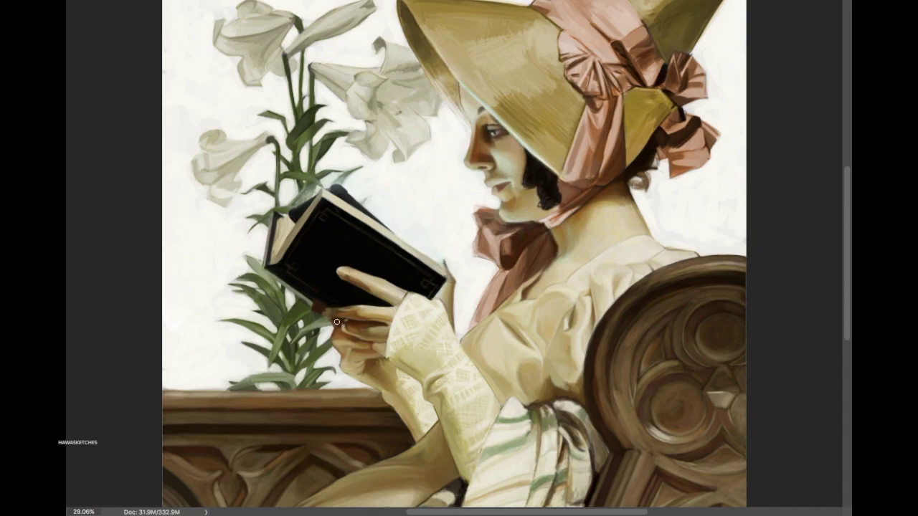
Step: Zoom in close on the face and pan around the ear, bow and hand area
{"action": "scroll", "coordinate": [508, 209], "scroll_direction": "up", "scroll_amount": 6}
{"action": "left_click_drag", "start_coordinate": [571, 276], "coordinate": [305, 59]}
{"action": "scroll", "coordinate": [237, 180], "scroll_direction": "down", "scroll_amount": 5}
{"action": "scroll", "coordinate": [358, 301], "scroll_direction": "up", "scroll_amount": 4}
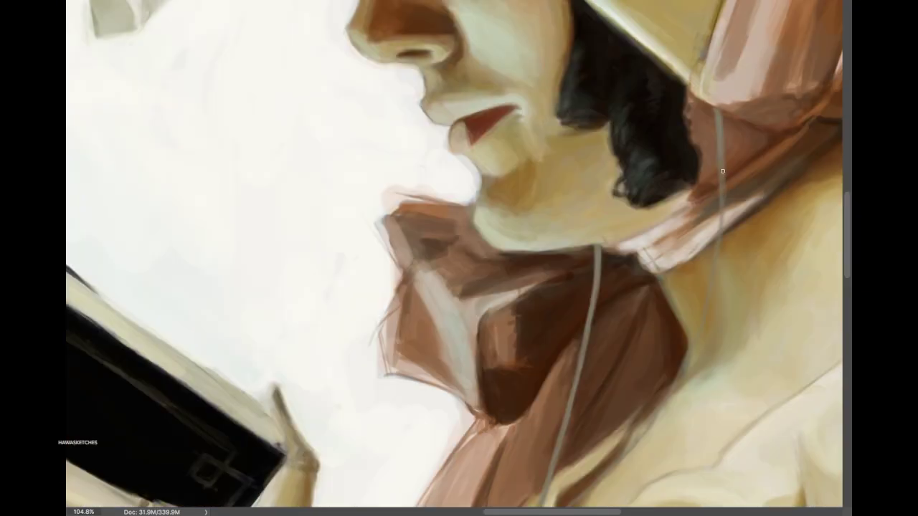
{"action": "scroll", "coordinate": [717, 108], "scroll_direction": "down", "scroll_amount": 4}
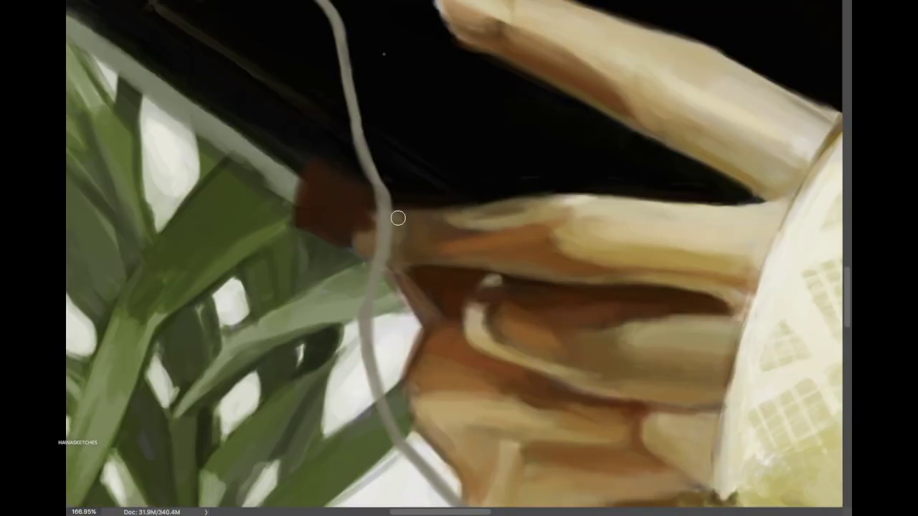
{"action": "scroll", "coordinate": [398, 218], "scroll_direction": "up", "scroll_amount": 10}
{"action": "scroll", "coordinate": [398, 218], "scroll_direction": "right", "scroll_amount": 10}
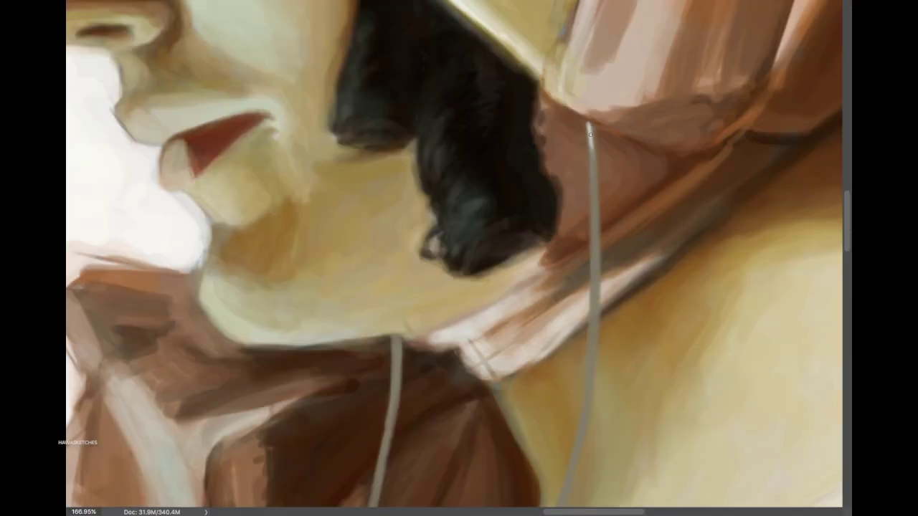
{"action": "scroll", "coordinate": [594, 150], "scroll_direction": "down", "scroll_amount": 10}
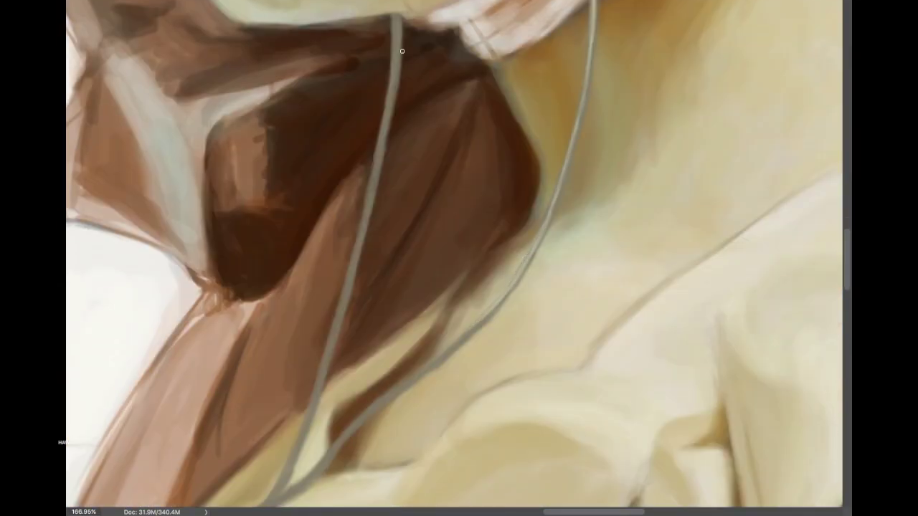
{"action": "scroll", "coordinate": [360, 117], "scroll_direction": "down", "scroll_amount": 12}
{"action": "scroll", "coordinate": [359, 117], "scroll_direction": "left", "scroll_amount": 2}
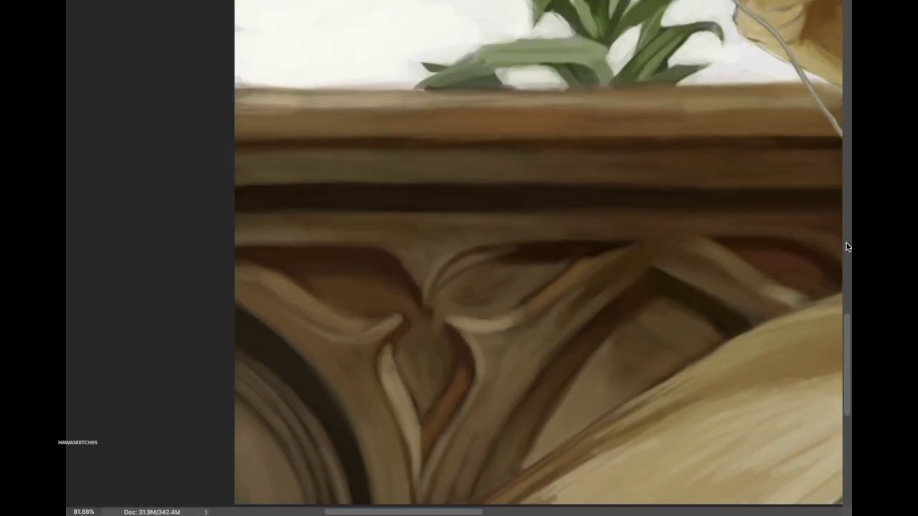
{"action": "scroll", "coordinate": [215, 230], "scroll_direction": "up", "scroll_amount": 6}
{"action": "scroll", "coordinate": [215, 230], "scroll_direction": "down", "scroll_amount": 5}
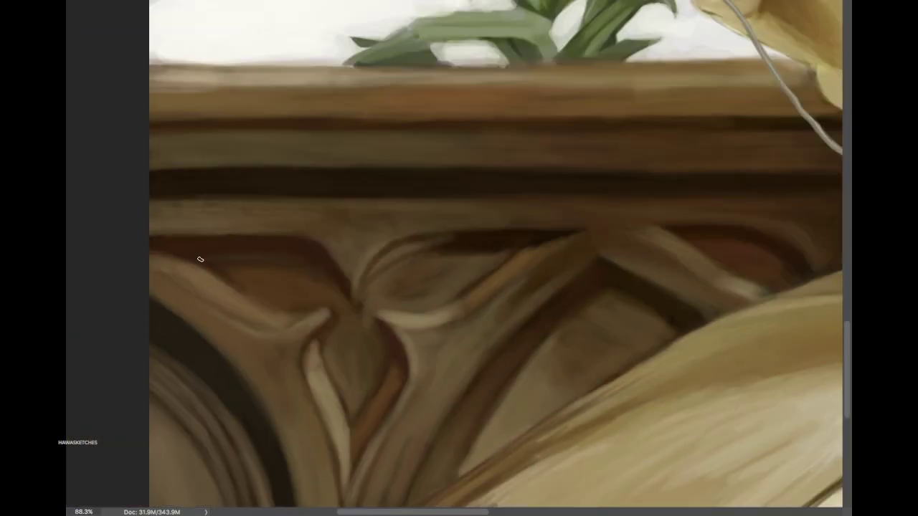
Step: Highlight the carved leaf's upper curve and lower edge, then add a darker brown edge below
{"action": "left_click_drag", "start_coordinate": [326, 309], "coordinate": [159, 277]}
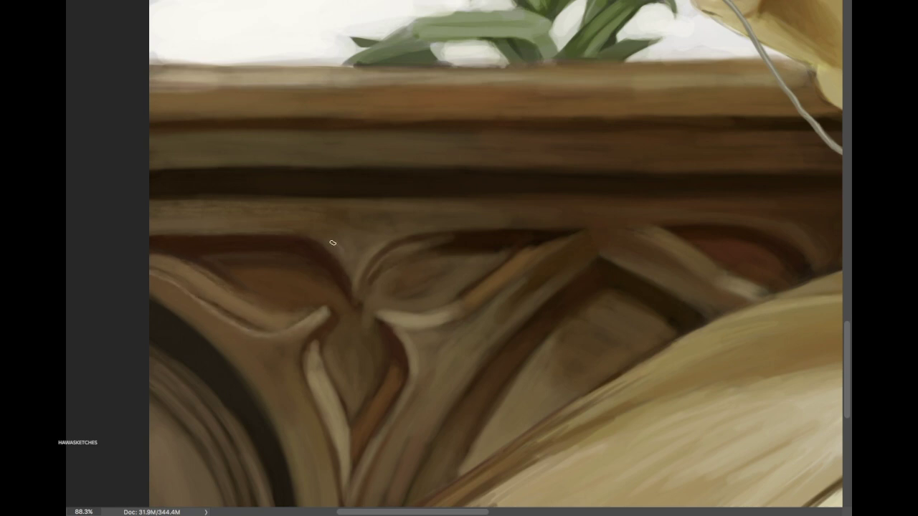
{"action": "left_click_drag", "start_coordinate": [357, 286], "coordinate": [441, 229]}
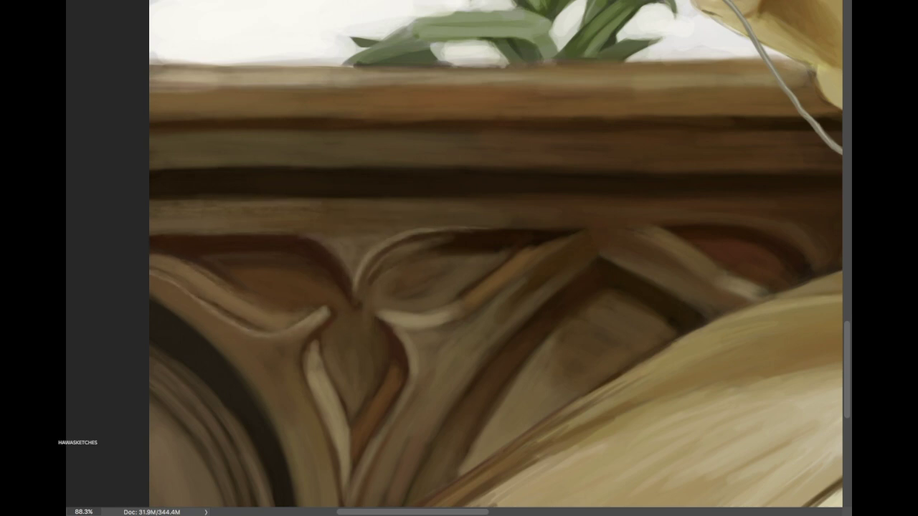
{"action": "scroll", "coordinate": [457, 254], "scroll_direction": "right", "scroll_amount": 3}
{"action": "left_click_drag", "start_coordinate": [391, 321], "coordinate": [309, 319]}
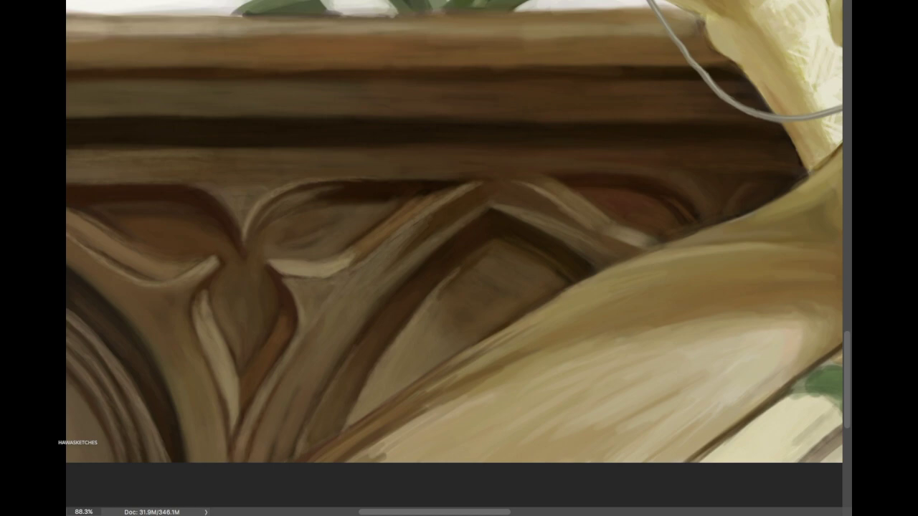
{"action": "left_click_drag", "start_coordinate": [353, 457], "coordinate": [464, 403]}
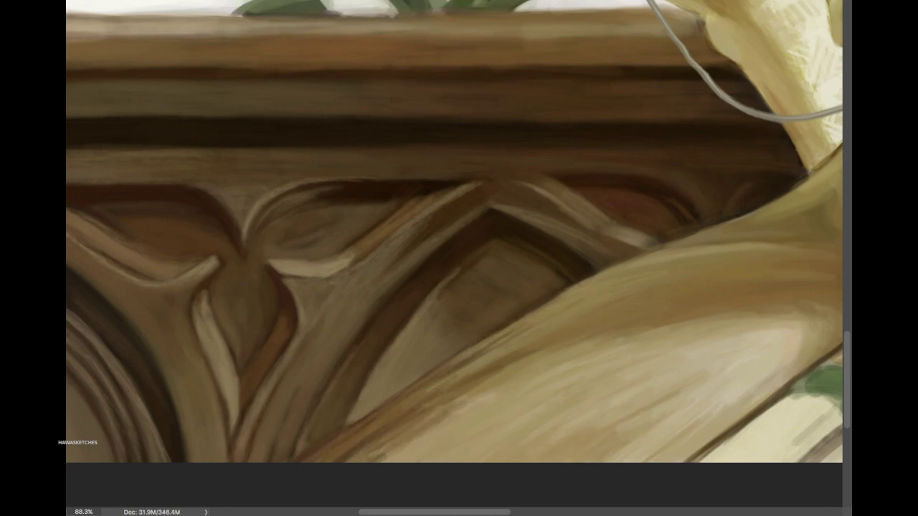
{"action": "scroll", "coordinate": [712, 341], "scroll_direction": "right", "scroll_amount": 3}
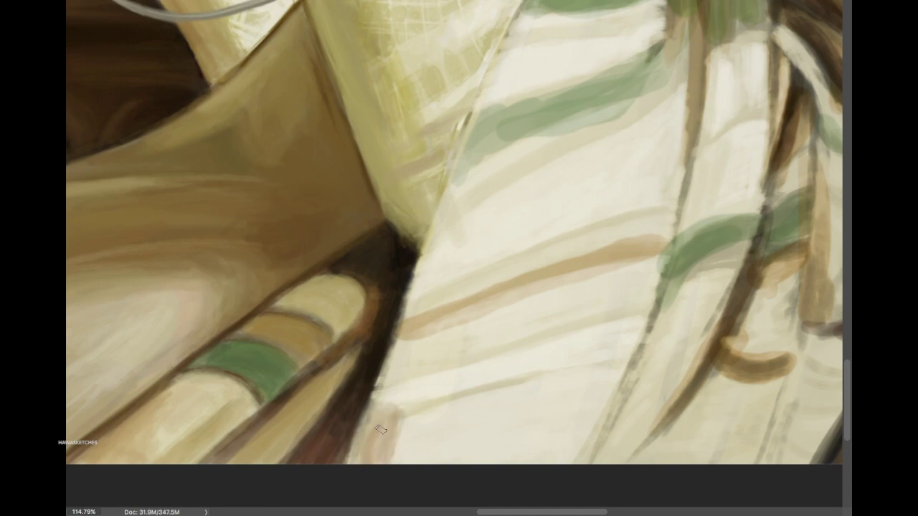
Step: Lighten the cloth near the fold and brighten the upper cloth with cream strokes
{"action": "left_click_drag", "start_coordinate": [459, 395], "coordinate": [430, 302]}
{"action": "left_click_drag", "start_coordinate": [516, 215], "coordinate": [455, 328]}
{"action": "mouse_move", "coordinate": [530, 301]}
{"action": "left_mouse_down"}
{"action": "mouse_move", "coordinate": [402, 401]}
{"action": "mouse_move", "coordinate": [552, 376]}
{"action": "left_mouse_up"}
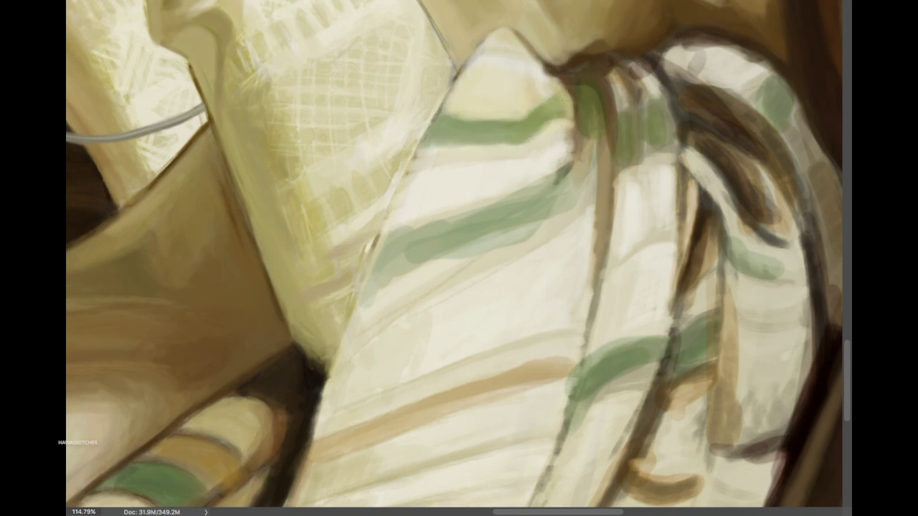
{"action": "left_click_drag", "start_coordinate": [574, 108], "coordinate": [423, 165]}
{"action": "left_click_drag", "start_coordinate": [545, 179], "coordinate": [430, 222]}
{"action": "left_click_drag", "start_coordinate": [516, 244], "coordinate": [409, 186]}
{"action": "scroll", "coordinate": [627, 250], "scroll_direction": "down", "scroll_amount": 4}
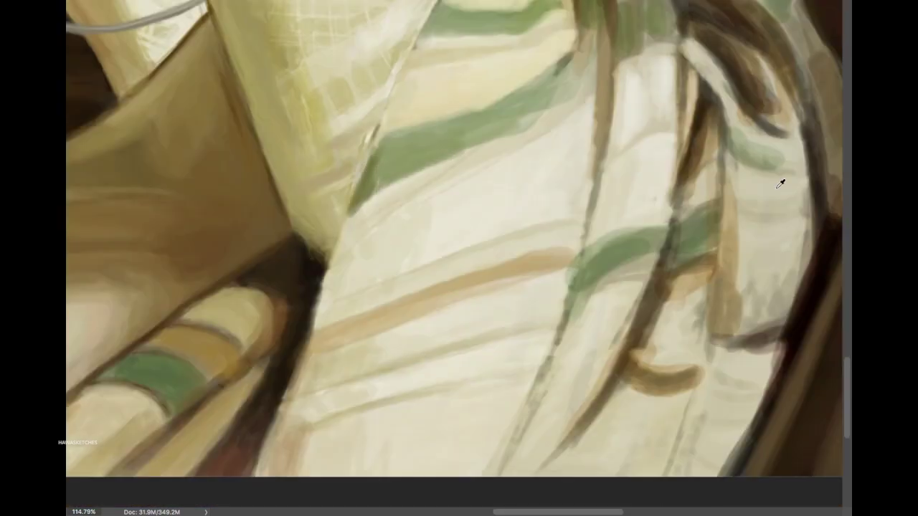
{"action": "left_click_drag", "start_coordinate": [545, 107], "coordinate": [459, 154]}
Step: Paint cream strokes across the sash stripes
{"action": "left_click_drag", "start_coordinate": [574, 43], "coordinate": [559, 172]}
{"action": "left_click_drag", "start_coordinate": [559, 129], "coordinate": [509, 216]}
{"action": "left_click_drag", "start_coordinate": [531, 144], "coordinate": [416, 200]}
{"action": "left_click_drag", "start_coordinate": [373, 136], "coordinate": [337, 251]}
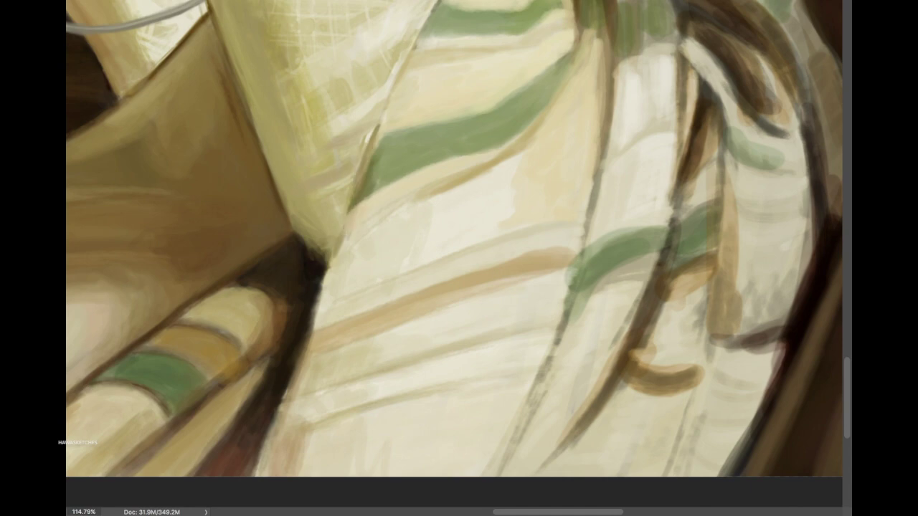
{"action": "left_click_drag", "start_coordinate": [423, 186], "coordinate": [330, 273]}
{"action": "left_click_drag", "start_coordinate": [509, 194], "coordinate": [430, 244]}
{"action": "left_click_drag", "start_coordinate": [516, 236], "coordinate": [344, 301]}
Step: Add tan shading to the lower sash folds
{"action": "left_click_drag", "start_coordinate": [545, 337], "coordinate": [373, 395]}
{"action": "left_click_drag", "start_coordinate": [531, 388], "coordinate": [495, 474]}
{"action": "left_click_drag", "start_coordinate": [472, 294], "coordinate": [366, 330]}
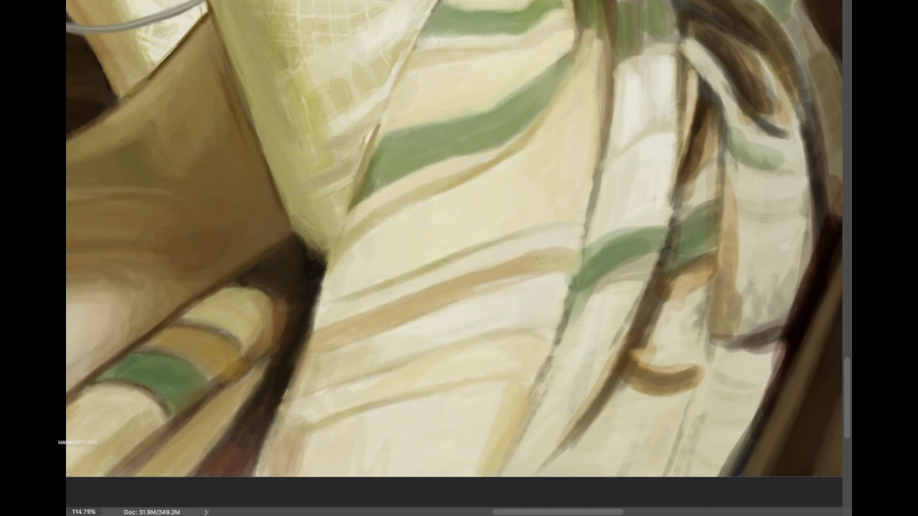
{"action": "mouse_move", "coordinate": [555, 280]}
{"action": "left_mouse_down"}
{"action": "mouse_move", "coordinate": [439, 315]}
{"action": "mouse_move", "coordinate": [377, 355]}
{"action": "left_mouse_up"}
{"action": "left_click_drag", "start_coordinate": [572, 283], "coordinate": [556, 337]}
{"action": "left_click_drag", "start_coordinate": [495, 394], "coordinate": [301, 473]}
{"action": "left_click_drag", "start_coordinate": [523, 430], "coordinate": [595, 172]}
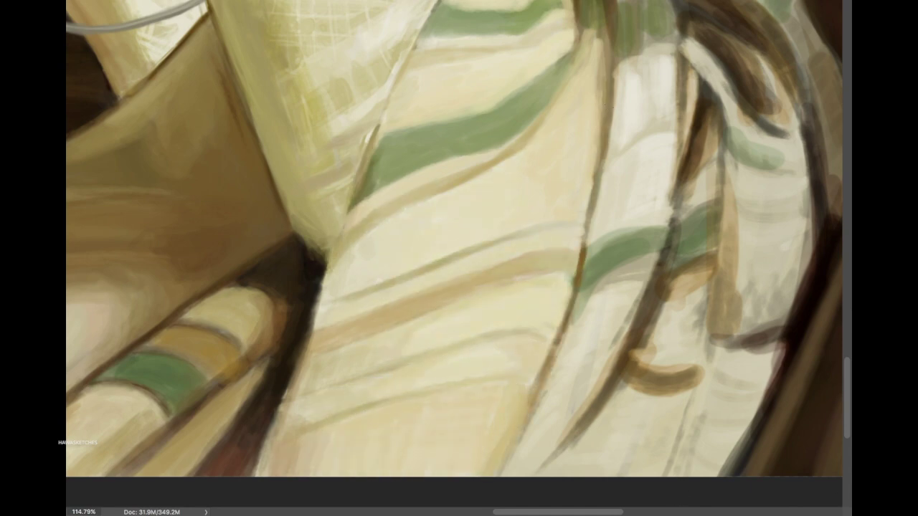
{"action": "scroll", "coordinate": [609, 215], "scroll_direction": "up", "scroll_amount": 5}
{"action": "left_click_drag", "start_coordinate": [570, 100], "coordinate": [598, 180]}
{"action": "mouse_move", "coordinate": [577, 101]}
{"action": "left_mouse_down"}
{"action": "mouse_move", "coordinate": [620, 168]}
{"action": "mouse_move", "coordinate": [606, 88]}
{"action": "left_mouse_up"}
Step: Brighten the sash knot's top and paint light and dark strokes up the right fold
{"action": "mouse_move", "coordinate": [634, 165]}
{"action": "left_mouse_down"}
{"action": "mouse_move", "coordinate": [588, 79]}
{"action": "mouse_move", "coordinate": [545, 101]}
{"action": "left_mouse_up"}
{"action": "mouse_move", "coordinate": [609, 93]}
{"action": "left_mouse_down"}
{"action": "mouse_move", "coordinate": [623, 129]}
{"action": "mouse_move", "coordinate": [622, 218]}
{"action": "left_mouse_up"}
{"action": "left_click_drag", "start_coordinate": [628, 148], "coordinate": [625, 172]}
{"action": "left_click_drag", "start_coordinate": [655, 136], "coordinate": [658, 170]}
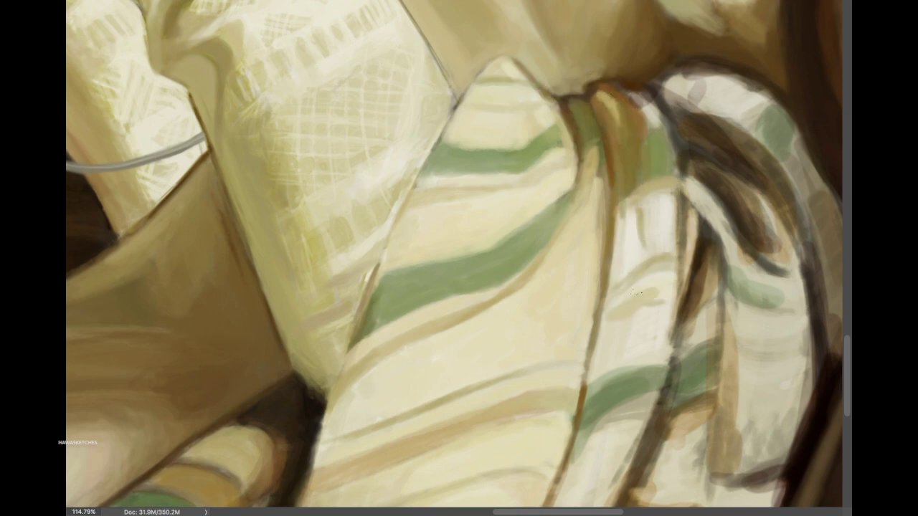
{"action": "mouse_move", "coordinate": [635, 293]}
{"action": "left_mouse_down"}
{"action": "mouse_move", "coordinate": [625, 230]}
{"action": "mouse_move", "coordinate": [652, 201]}
{"action": "mouse_move", "coordinate": [638, 97]}
{"action": "left_mouse_up"}
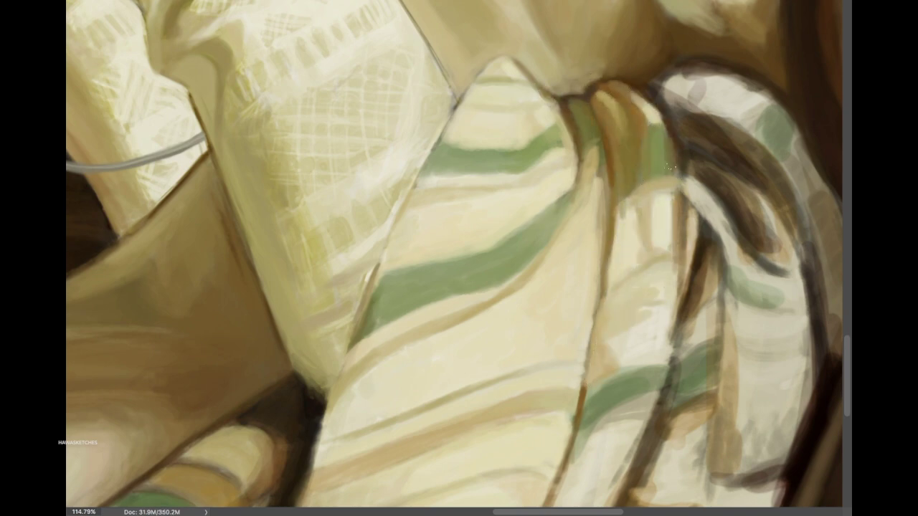
{"action": "mouse_move", "coordinate": [668, 167]}
{"action": "left_mouse_down"}
{"action": "mouse_move", "coordinate": [699, 243]}
{"action": "mouse_move", "coordinate": [634, 373]}
{"action": "mouse_move", "coordinate": [692, 300]}
{"action": "left_mouse_up"}
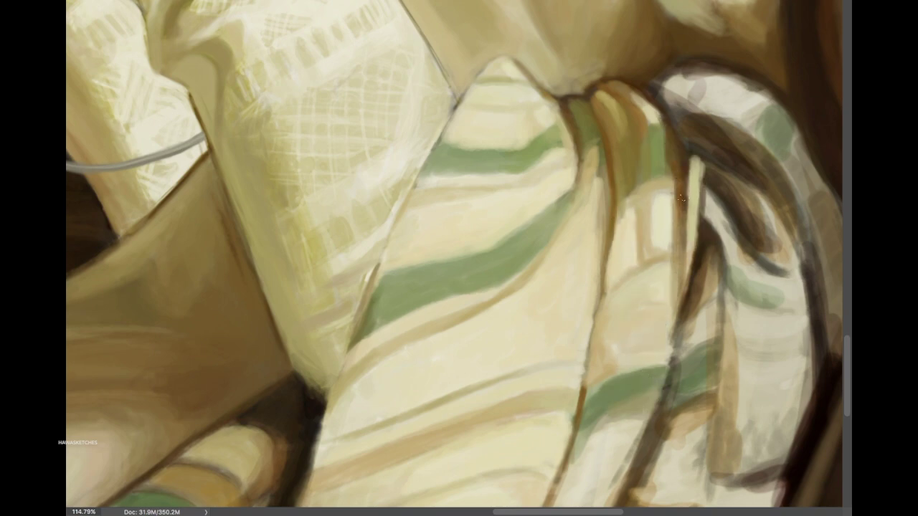
{"action": "left_click_drag", "start_coordinate": [689, 488], "coordinate": [692, 179]}
{"action": "mouse_move", "coordinate": [694, 273]}
{"action": "left_mouse_down"}
{"action": "mouse_move", "coordinate": [706, 158]}
{"action": "mouse_move", "coordinate": [663, 101]}
{"action": "mouse_move", "coordinate": [731, 72]}
{"action": "left_mouse_up"}
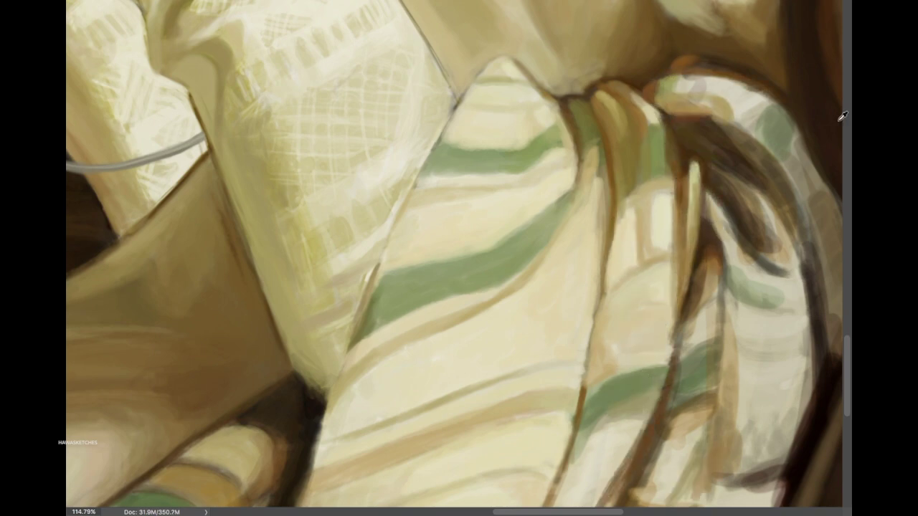
Step: Add thin brown lines along the right fold
{"action": "scroll", "coordinate": [843, 116], "scroll_direction": "down", "scroll_amount": 3}
{"action": "left_click_drag", "start_coordinate": [516, 451], "coordinate": [603, 273]}
{"action": "mouse_move", "coordinate": [545, 423]}
{"action": "left_mouse_down"}
{"action": "mouse_move", "coordinate": [638, 258]}
{"action": "mouse_move", "coordinate": [566, 294]}
{"action": "left_mouse_up"}
{"action": "mouse_move", "coordinate": [545, 452]}
{"action": "left_mouse_down"}
{"action": "mouse_move", "coordinate": [681, 351]}
{"action": "mouse_move", "coordinate": [674, 376]}
{"action": "left_mouse_up"}
{"action": "left_click_drag", "start_coordinate": [624, 362], "coordinate": [706, 315]}
{"action": "scroll", "coordinate": [454, 242], "scroll_direction": "up", "scroll_amount": 1}
{"action": "left_click_drag", "start_coordinate": [678, 108], "coordinate": [688, 215]}
{"action": "left_click_drag", "start_coordinate": [724, 408], "coordinate": [700, 136]}
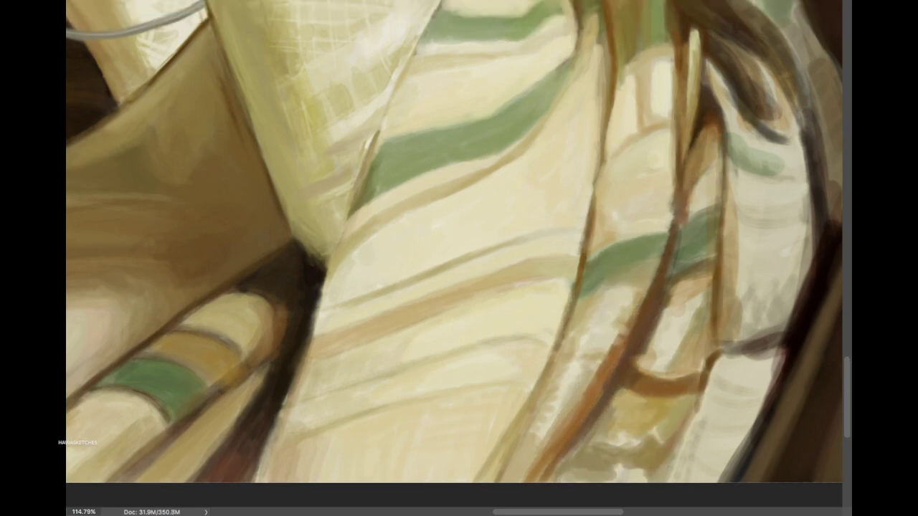
{"action": "left_click_drag", "start_coordinate": [674, 452], "coordinate": [717, 172]}
{"action": "scroll", "coordinate": [686, 249], "scroll_direction": "down", "scroll_amount": 3}
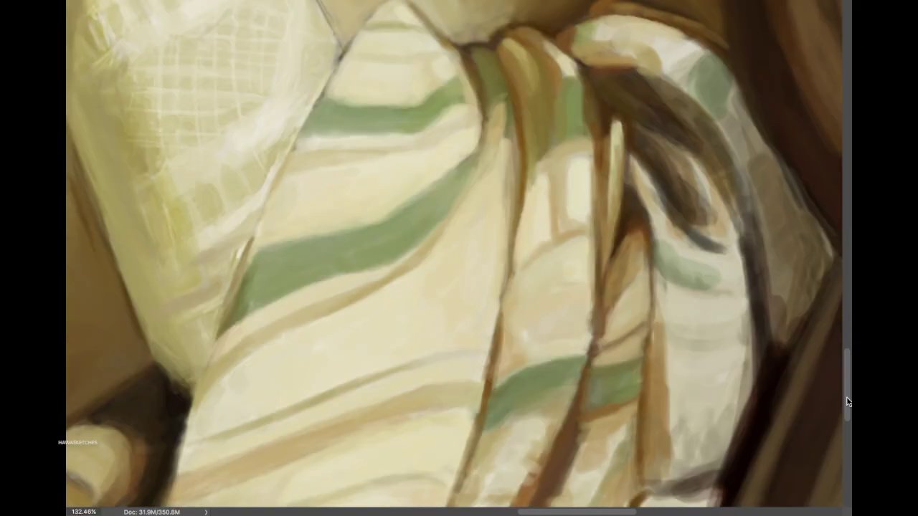
Step: Shade the right fold dark brown and add light and dark strokes to its lower part
{"action": "left_click_drag", "start_coordinate": [575, 418], "coordinate": [595, 337]}
{"action": "mouse_move", "coordinate": [623, 291]}
{"action": "left_mouse_down"}
{"action": "mouse_move", "coordinate": [660, 269]}
{"action": "mouse_move", "coordinate": [645, 183]}
{"action": "mouse_move", "coordinate": [664, 215]}
{"action": "left_mouse_up"}
{"action": "left_click_drag", "start_coordinate": [652, 387], "coordinate": [667, 298]}
{"action": "mouse_move", "coordinate": [656, 258]}
{"action": "left_mouse_down"}
{"action": "mouse_move", "coordinate": [620, 239]}
{"action": "mouse_move", "coordinate": [663, 355]}
{"action": "left_mouse_up"}
{"action": "mouse_move", "coordinate": [645, 452]}
{"action": "left_mouse_down"}
{"action": "mouse_move", "coordinate": [616, 373]}
{"action": "mouse_move", "coordinate": [588, 423]}
{"action": "left_mouse_up"}
{"action": "left_click_drag", "start_coordinate": [620, 376], "coordinate": [649, 405]}
{"action": "left_click_drag", "start_coordinate": [603, 423], "coordinate": [637, 370]}
{"action": "mouse_move", "coordinate": [631, 362]}
{"action": "left_mouse_down"}
{"action": "mouse_move", "coordinate": [621, 333]}
{"action": "mouse_move", "coordinate": [685, 287]}
{"action": "left_mouse_up"}
{"action": "left_click_drag", "start_coordinate": [678, 283], "coordinate": [688, 200]}
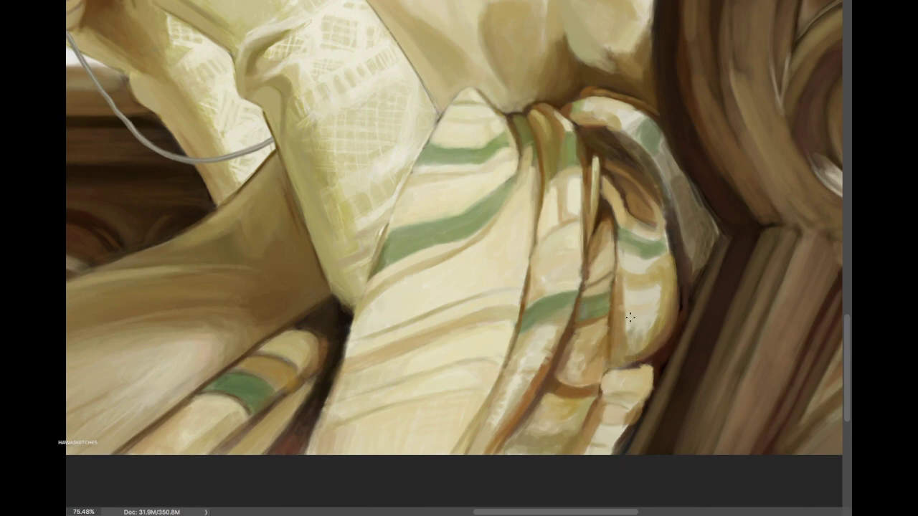
Step: Adjust the right fold's shading and upper highlights, then save the painting
{"action": "left_click_drag", "start_coordinate": [629, 317], "coordinate": [655, 289]}
{"action": "left_click_drag", "start_coordinate": [654, 352], "coordinate": [649, 308]}
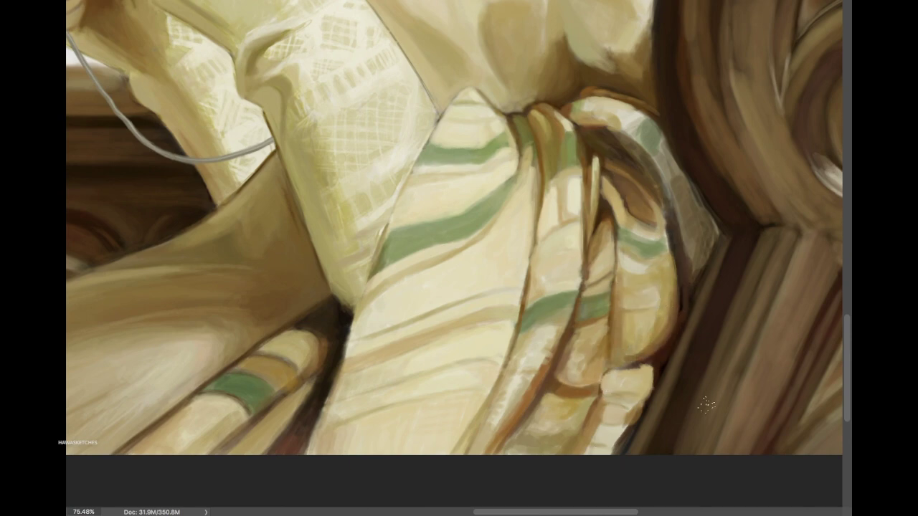
{"action": "left_click_drag", "start_coordinate": [687, 280], "coordinate": [677, 355]}
{"action": "mouse_move", "coordinate": [642, 405]}
{"action": "left_mouse_down"}
{"action": "mouse_move", "coordinate": [603, 451]}
{"action": "mouse_move", "coordinate": [624, 344]}
{"action": "left_mouse_up"}
{"action": "mouse_move", "coordinate": [584, 133]}
{"action": "left_mouse_down"}
{"action": "mouse_move", "coordinate": [635, 161]}
{"action": "mouse_move", "coordinate": [671, 215]}
{"action": "mouse_move", "coordinate": [654, 168]}
{"action": "left_mouse_up"}
{"action": "mouse_move", "coordinate": [620, 93]}
{"action": "left_mouse_down"}
{"action": "mouse_move", "coordinate": [649, 127]}
{"action": "mouse_move", "coordinate": [688, 244]}
{"action": "left_mouse_up"}
{"action": "left_click_drag", "start_coordinate": [670, 162], "coordinate": [717, 251]}
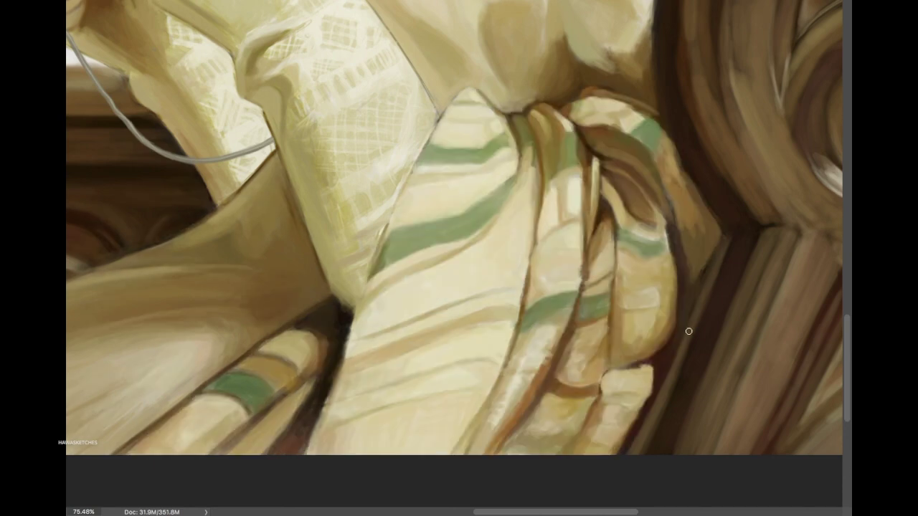
{"action": "key", "text": "ctrl+s"}
Step: Highlight the chair's dark diagonal edge and upper moulding
{"action": "scroll", "coordinate": [689, 332], "scroll_direction": "right", "scroll_amount": 10}
{"action": "mouse_move", "coordinate": [448, 240]}
{"action": "left_mouse_down"}
{"action": "mouse_move", "coordinate": [394, 383]}
{"action": "mouse_move", "coordinate": [369, 391]}
{"action": "left_mouse_up"}
{"action": "left_click_drag", "start_coordinate": [427, 183], "coordinate": [395, 235]}
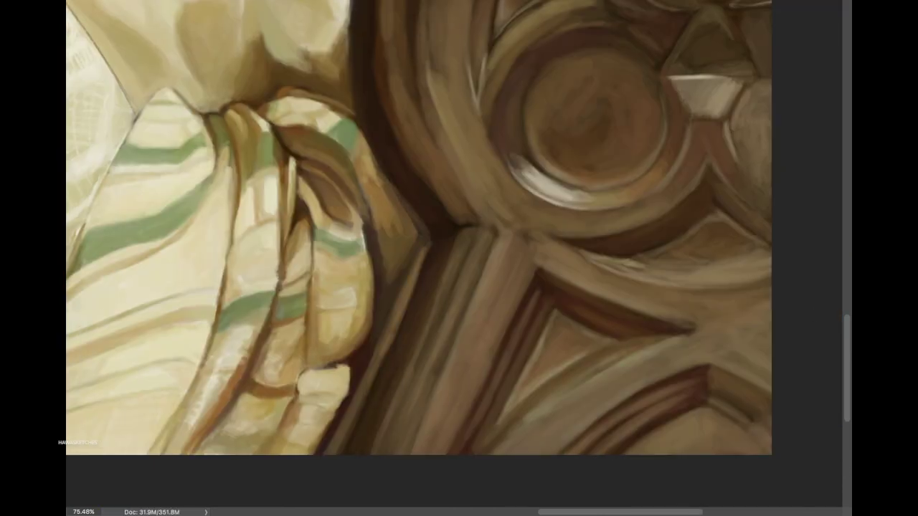
{"action": "left_click_drag", "start_coordinate": [502, 101], "coordinate": [434, 230]}
{"action": "left_click_drag", "start_coordinate": [480, 265], "coordinate": [472, 323]}
{"action": "mouse_move", "coordinate": [463, 93]}
{"action": "left_mouse_down"}
{"action": "mouse_move", "coordinate": [437, 151]}
{"action": "mouse_move", "coordinate": [430, 222]}
{"action": "left_mouse_up"}
Step: Paint light strokes along the central chair moulding and diagonal
{"action": "left_click_drag", "start_coordinate": [502, 323], "coordinate": [449, 452]}
{"action": "left_click_drag", "start_coordinate": [531, 269], "coordinate": [448, 452]}
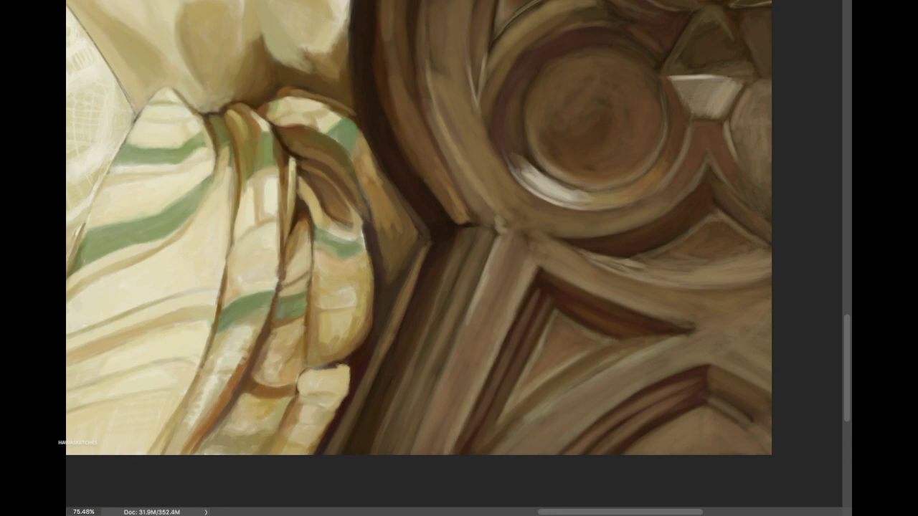
{"action": "left_click_drag", "start_coordinate": [552, 319], "coordinate": [527, 384]}
{"action": "left_click_drag", "start_coordinate": [513, 237], "coordinate": [448, 402]}
{"action": "left_click_drag", "start_coordinate": [545, 219], "coordinate": [505, 294]}
{"action": "left_click_drag", "start_coordinate": [531, 408], "coordinate": [475, 453]}
{"action": "left_click_drag", "start_coordinate": [555, 315], "coordinate": [609, 360]}
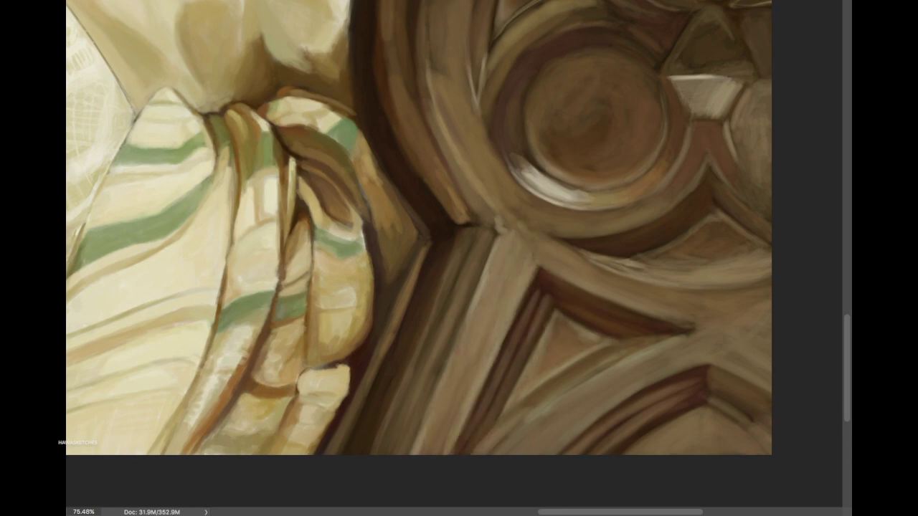
Step: Highlight the lower diagonal moulding, central moulding and arch edge
{"action": "left_click_drag", "start_coordinate": [487, 451], "coordinate": [610, 347]}
{"action": "left_click_drag", "start_coordinate": [545, 411], "coordinate": [687, 334]}
{"action": "left_click_drag", "start_coordinate": [451, 451], "coordinate": [433, 351]}
{"action": "left_click_drag", "start_coordinate": [538, 316], "coordinate": [659, 265]}
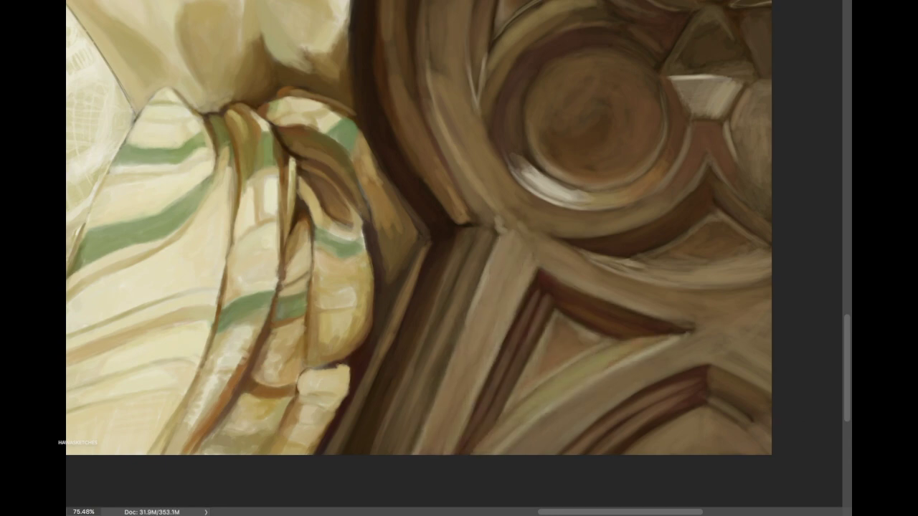
{"action": "left_click_drag", "start_coordinate": [610, 409], "coordinate": [738, 353]}
Step: Add faint light strokes along the right arch and its upper circle
{"action": "mouse_move", "coordinate": [606, 452]}
{"action": "left_mouse_down"}
{"action": "mouse_move", "coordinate": [658, 417]}
{"action": "mouse_move", "coordinate": [753, 393]}
{"action": "left_mouse_up"}
{"action": "left_click_drag", "start_coordinate": [628, 289], "coordinate": [702, 277]}
{"action": "left_click_drag", "start_coordinate": [598, 278], "coordinate": [771, 253]}
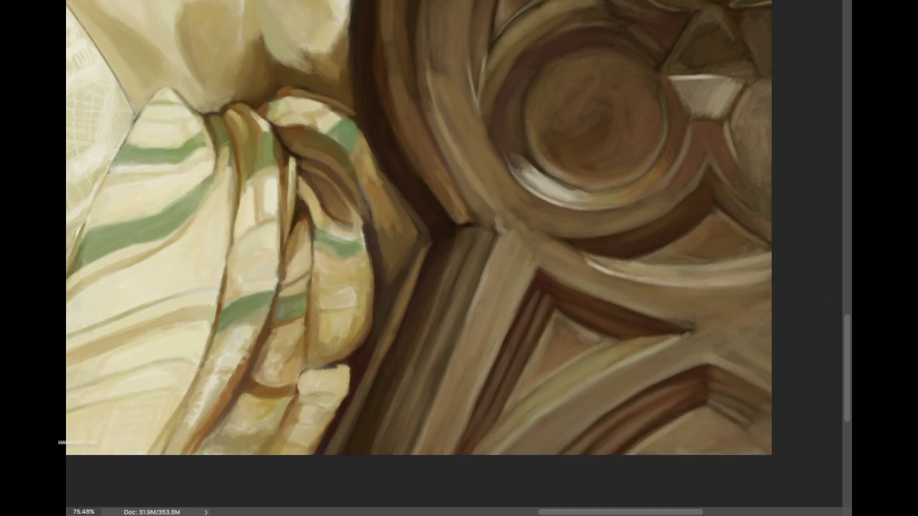
{"action": "left_click_drag", "start_coordinate": [714, 333], "coordinate": [771, 291]}
{"action": "left_click_drag", "start_coordinate": [710, 387], "coordinate": [771, 354]}
{"action": "scroll", "coordinate": [419, 254], "scroll_direction": "down", "scroll_amount": 3}
{"action": "left_click_drag", "start_coordinate": [634, 229], "coordinate": [648, 195]}
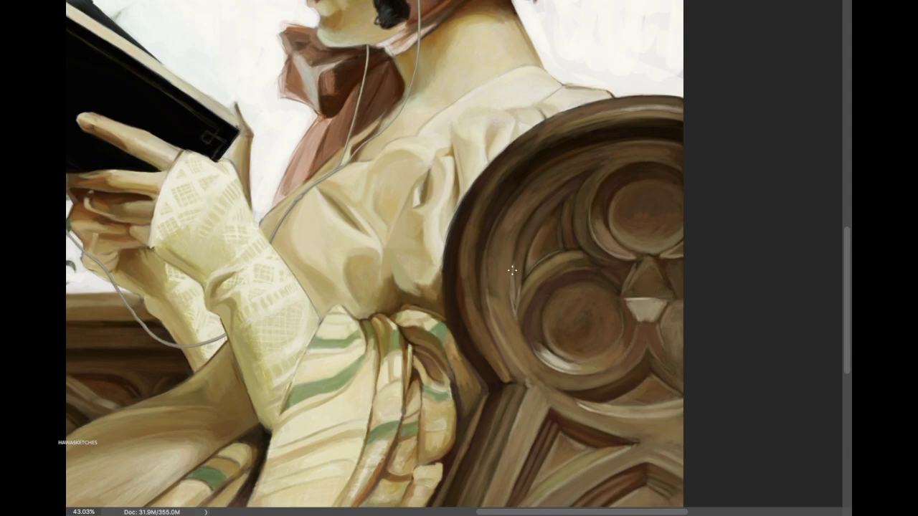
Step: Highlight the arch's inner and outer left rings and upper inner ring
{"action": "left_click_drag", "start_coordinate": [523, 251], "coordinate": [552, 204]}
{"action": "left_click_drag", "start_coordinate": [495, 258], "coordinate": [552, 175]}
{"action": "left_click_drag", "start_coordinate": [502, 194], "coordinate": [566, 143]}
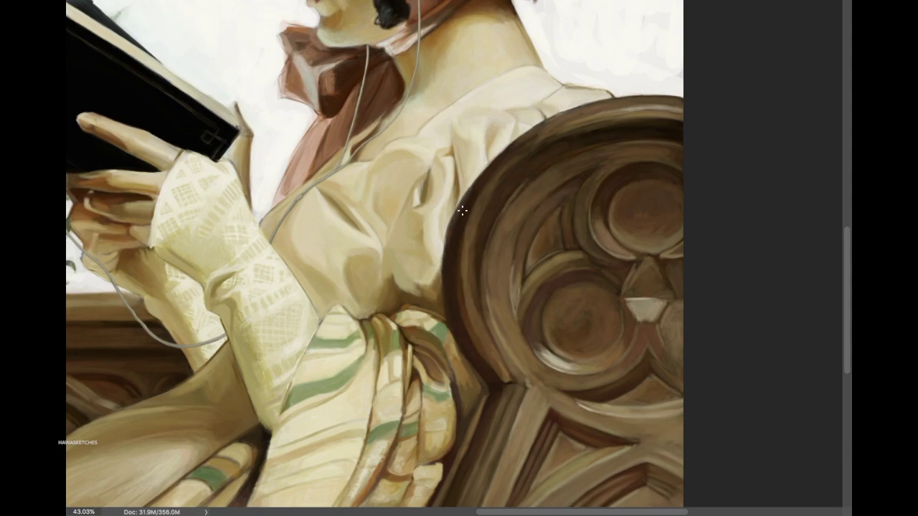
{"action": "mouse_move", "coordinate": [483, 306]}
{"action": "left_mouse_down"}
{"action": "mouse_move", "coordinate": [545, 140]}
{"action": "mouse_move", "coordinate": [603, 119]}
{"action": "left_mouse_up"}
{"action": "left_click_drag", "start_coordinate": [506, 179], "coordinate": [571, 125]}
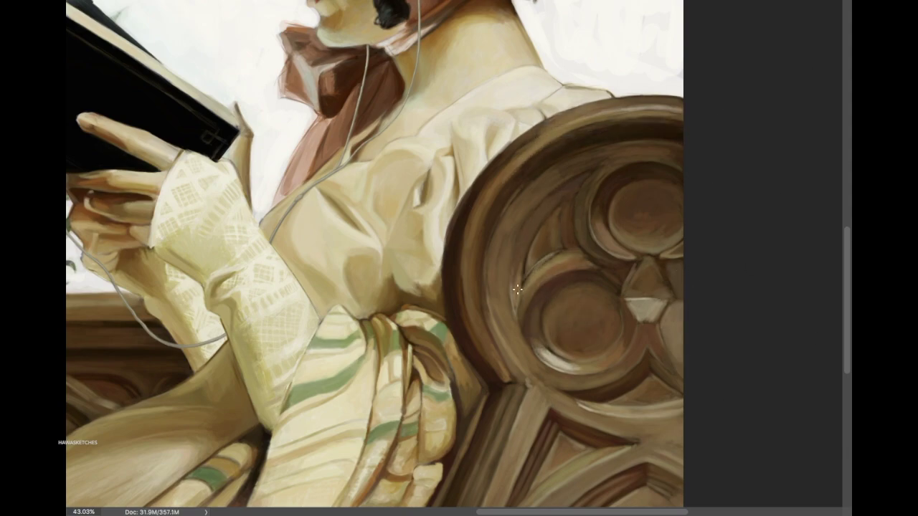
{"action": "left_click_drag", "start_coordinate": [601, 154], "coordinate": [548, 184]}
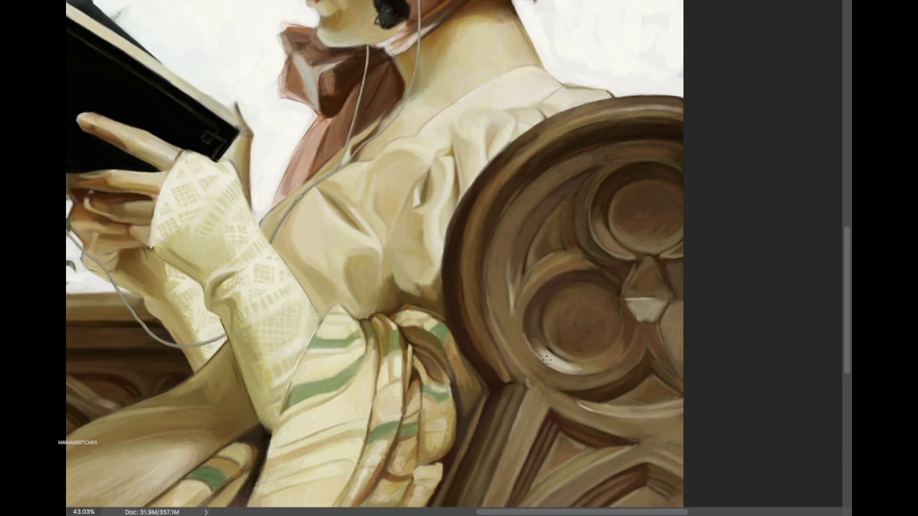
{"action": "key", "text": "ctrl+0"}
Step: Add faint strokes on the forehead under the brim and repaint the bonnet's back bow
{"action": "scroll", "coordinate": [442, 137], "scroll_direction": "up", "scroll_amount": 5}
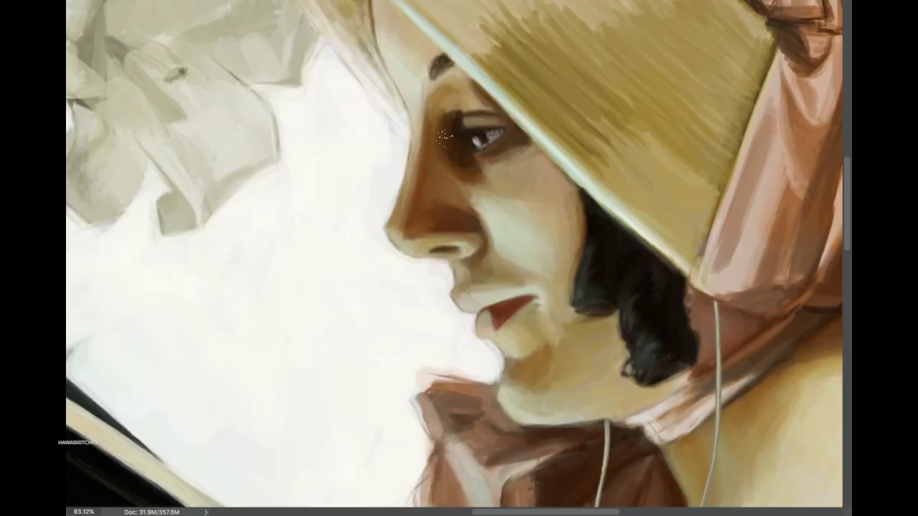
{"action": "mouse_move", "coordinate": [420, 177]}
{"action": "left_mouse_down"}
{"action": "mouse_move", "coordinate": [422, 100]}
{"action": "mouse_move", "coordinate": [472, 86]}
{"action": "left_mouse_up"}
{"action": "scroll", "coordinate": [436, 182], "scroll_direction": "down", "scroll_amount": 6}
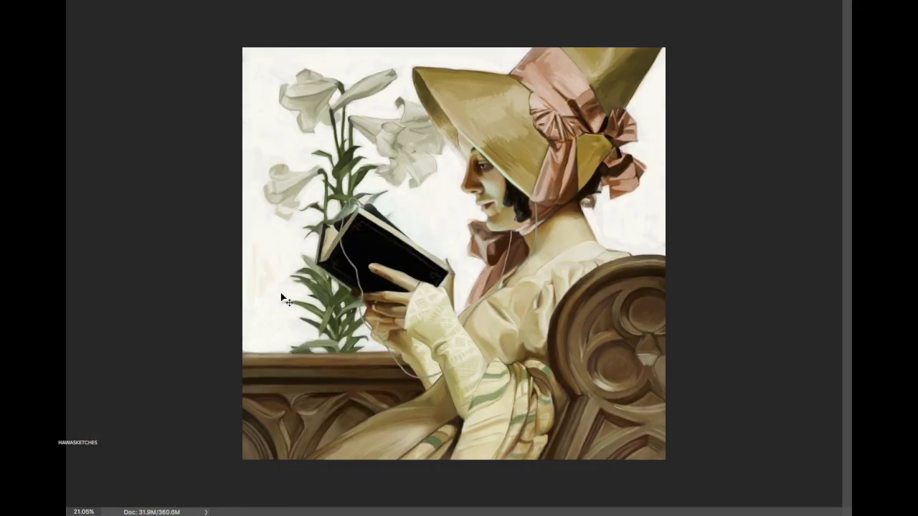
{"action": "key", "text": "ctrl+plus"}
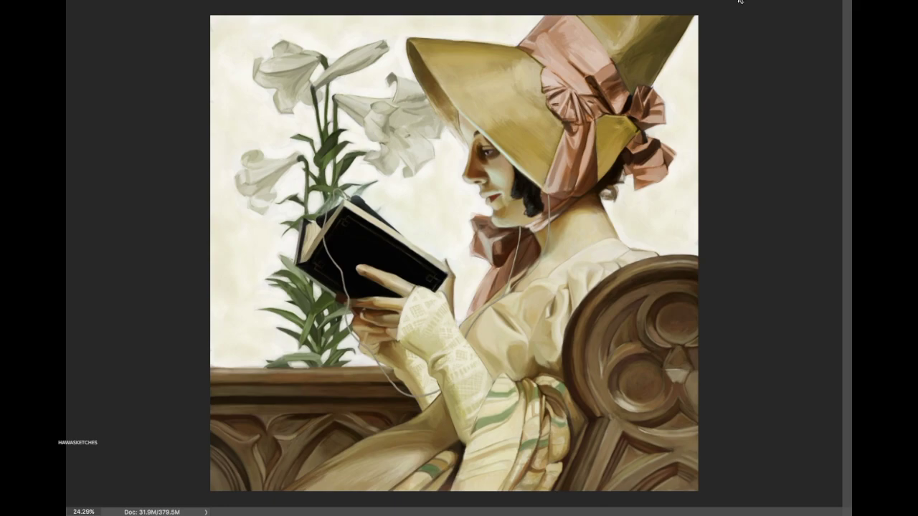
{"action": "scroll", "coordinate": [697, 138], "scroll_direction": "up", "scroll_amount": 5}
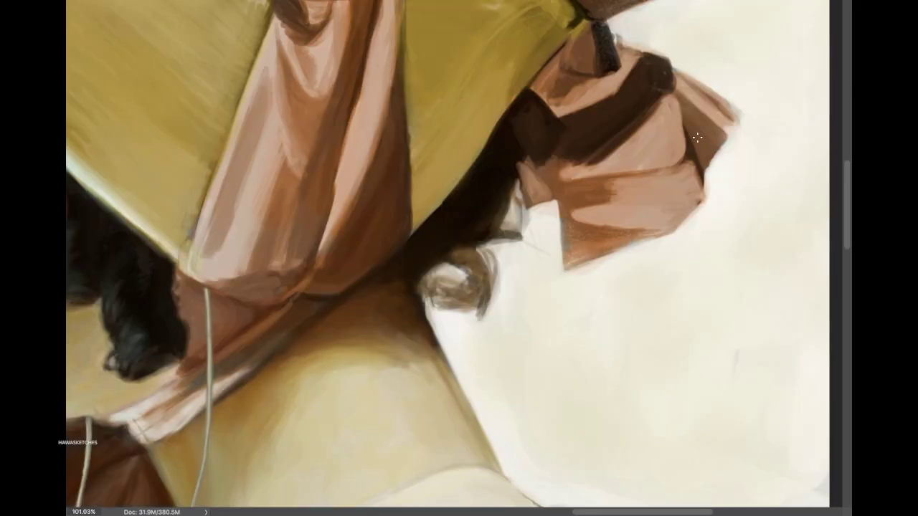
{"action": "left_click_drag", "start_coordinate": [681, 122], "coordinate": [595, 222]}
{"action": "left_click_drag", "start_coordinate": [616, 129], "coordinate": [609, 244]}
{"action": "left_click_drag", "start_coordinate": [610, 29], "coordinate": [595, 108]}
Step: Repaint the pink ribbon under the brim with dark and light strokes
{"action": "scroll", "coordinate": [595, 108], "scroll_direction": "up", "scroll_amount": 5}
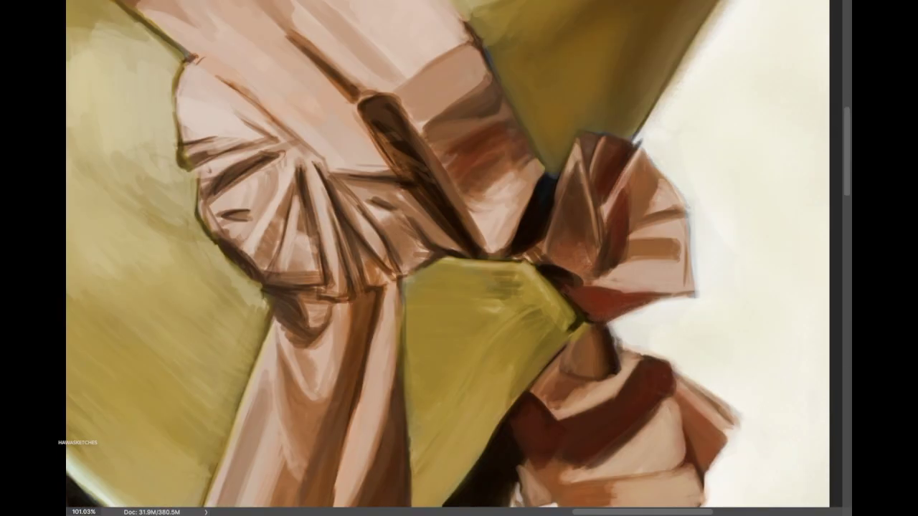
{"action": "scroll", "coordinate": [845, 142], "scroll_direction": "up", "scroll_amount": 4}
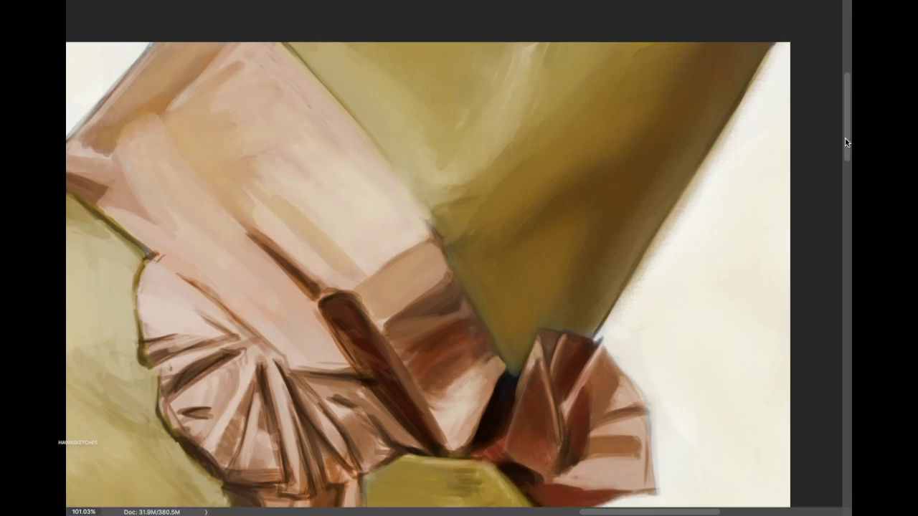
{"action": "scroll", "coordinate": [845, 142], "scroll_direction": "down", "scroll_amount": 2}
{"action": "left_click_drag", "start_coordinate": [286, 200], "coordinate": [394, 269]}
{"action": "left_click_drag", "start_coordinate": [348, 262], "coordinate": [448, 333]}
{"action": "scroll", "coordinate": [459, 258], "scroll_direction": "down", "scroll_amount": 5}
{"action": "left_click_drag", "start_coordinate": [402, 151], "coordinate": [423, 337]}
{"action": "left_click_drag", "start_coordinate": [344, 179], "coordinate": [323, 319]}
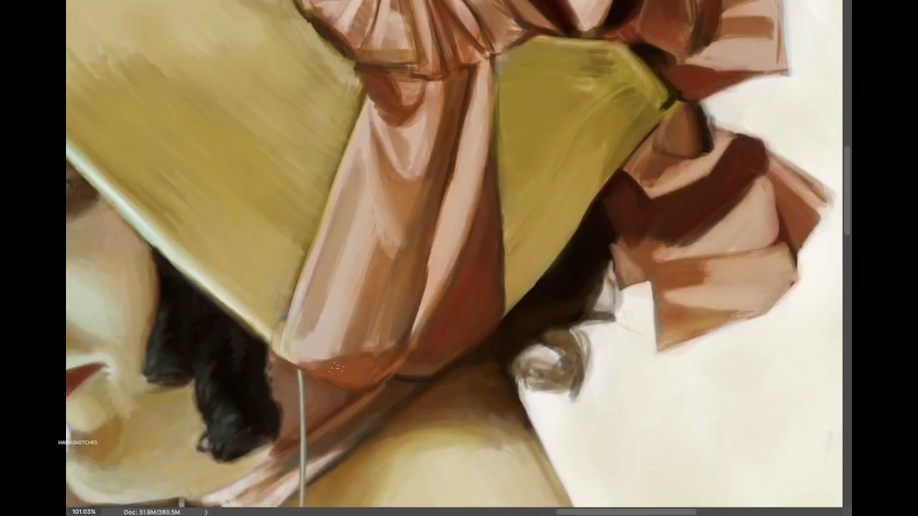
{"action": "key", "text": "ctrl+0"}
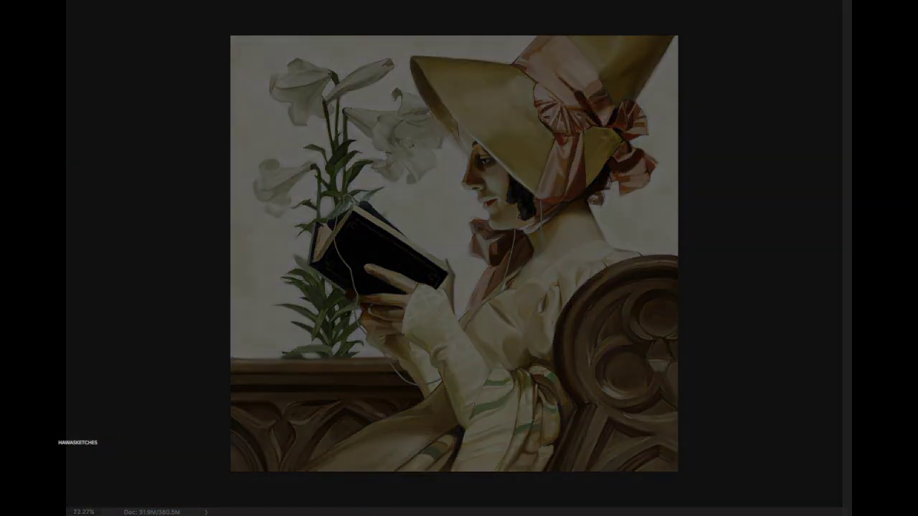